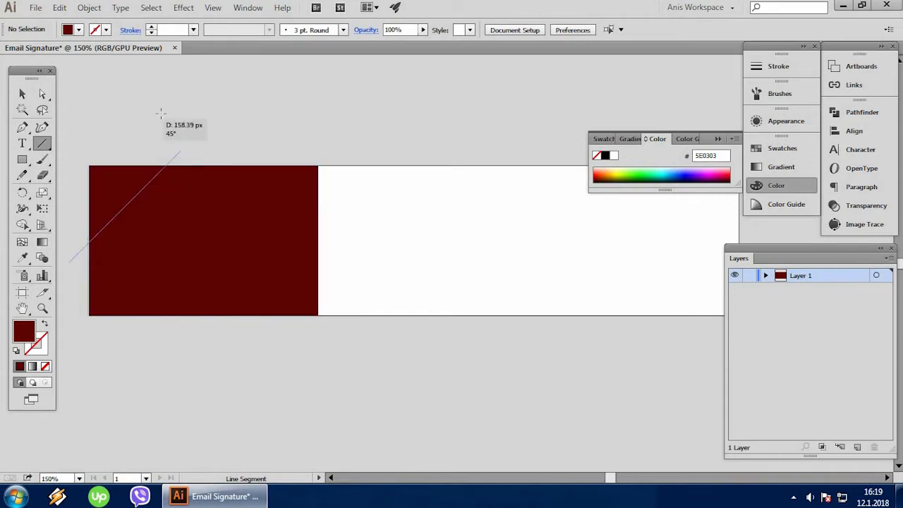
Step: Cut the upper-left corner off the dark red rectangle along the diagonal line with Shape Builder
key(v)
drag(73, 125, 199, 265)
click(23, 225)
alt+click(116, 194)
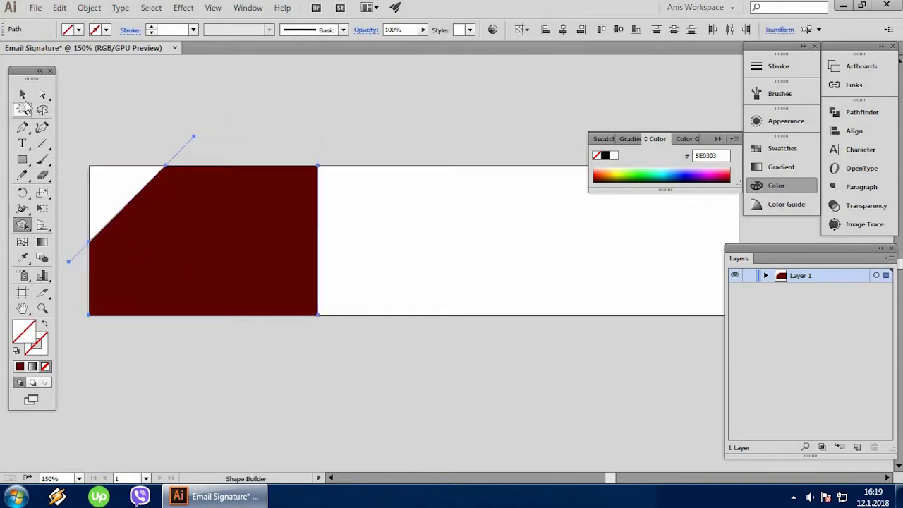
click(22, 94)
click(99, 90)
Step: Move the diagonal line across the lower-right corner of the red shape, cut that corner off with Shape Builder and delete the leftover line
drag(177, 155, 314, 245)
drag(160, 402, 405, 187)
click(22, 225)
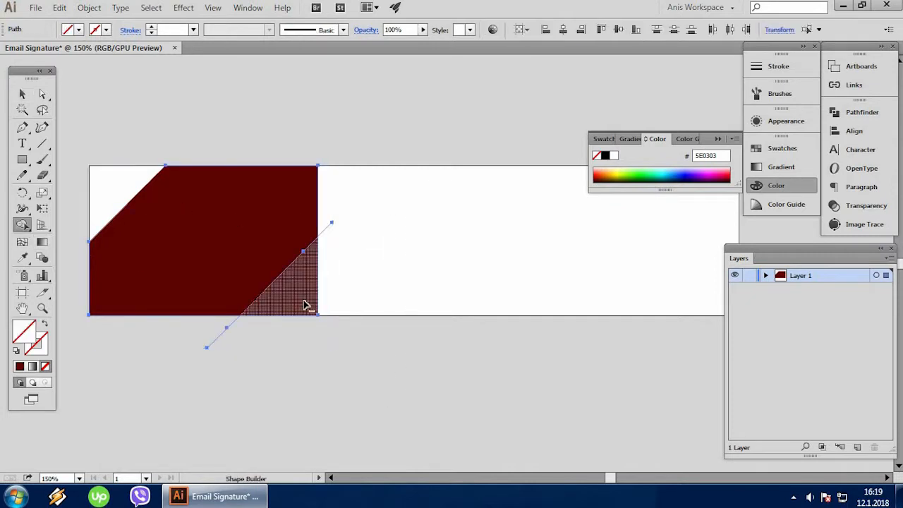
alt+click(285, 299)
click(22, 94)
click(379, 215)
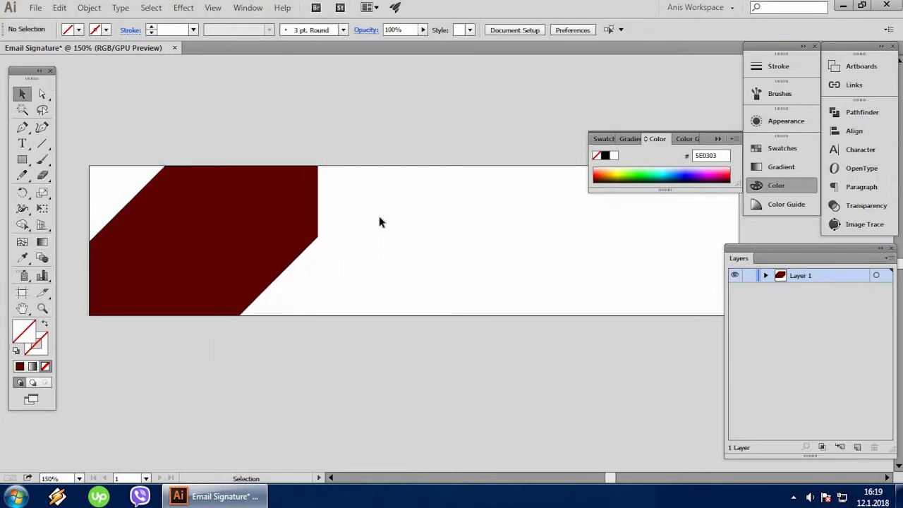
click(327, 229)
key(Delete)
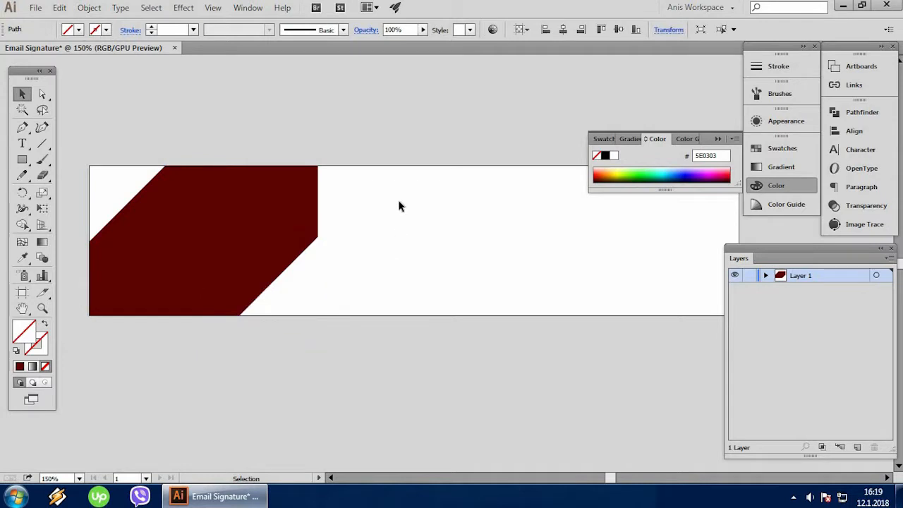
Step: Draw a circle with the Ellipse tool near the middle of the dark red shape
click(22, 160)
drag(22, 161, 57, 191)
drag(178, 213, 259, 283)
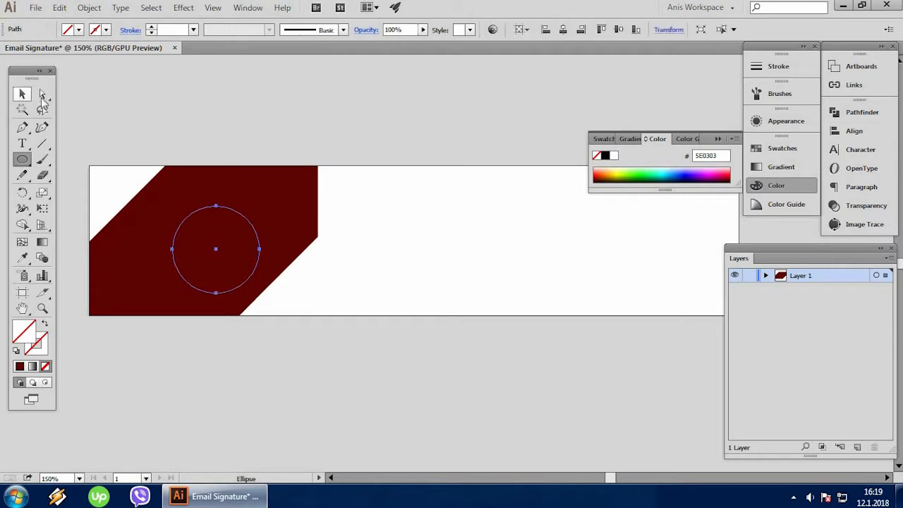
click(23, 95)
click(134, 58)
Step: Fill the circle with off-white FCFAFA and move it slightly up and to the left
click(244, 288)
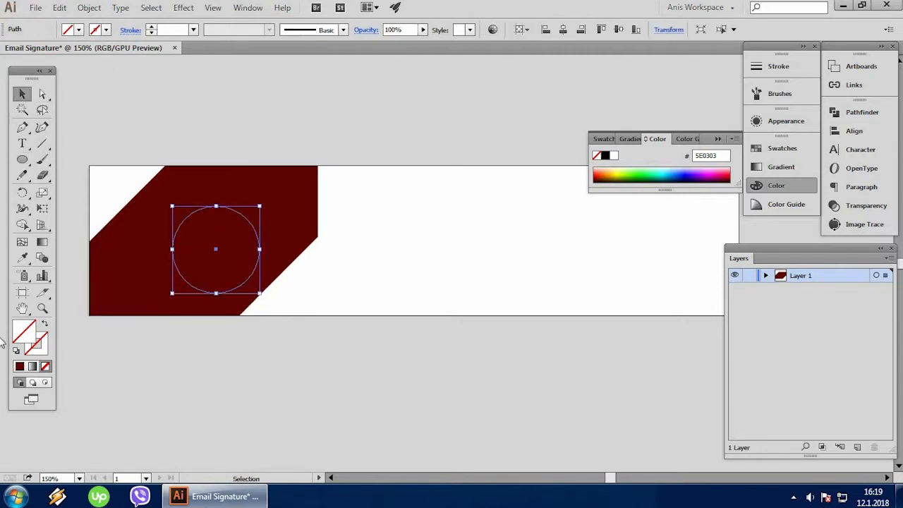
double_click(23, 341)
text(FCFAFA)
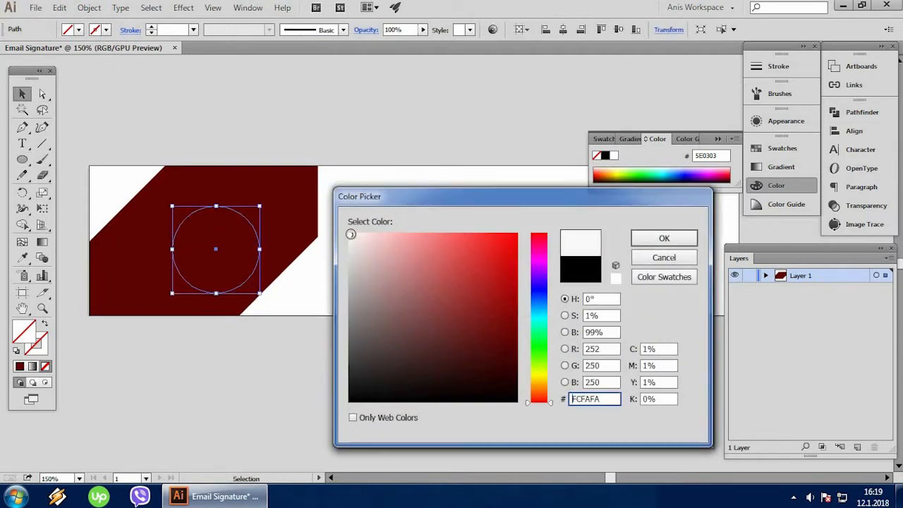
click(644, 242)
click(387, 95)
drag(235, 263, 221, 254)
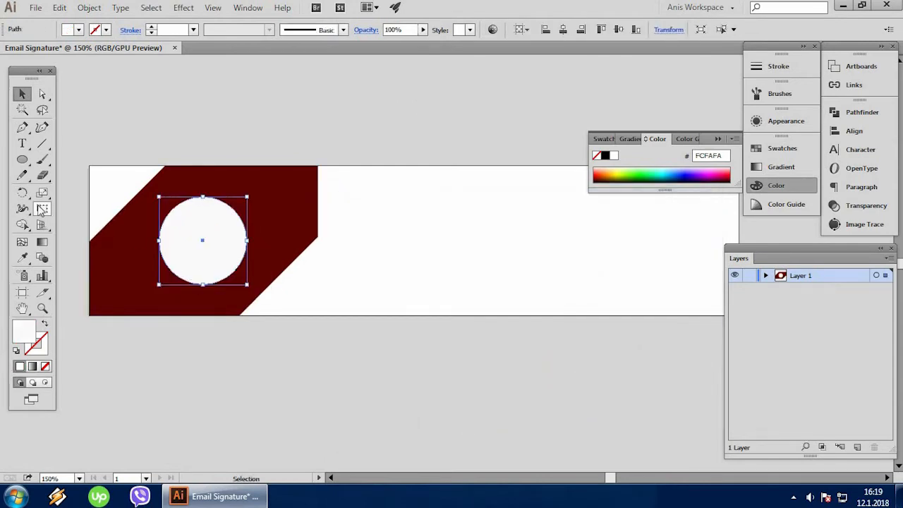
Step: Roughen the white circle's edge into a jagged outline with the Wrinkle tool
drag(22, 208, 106, 319)
scroll(187, 212, up, 3)
mouse_move(182, 199)
mouse_down()
mouse_move(203, 221)
mouse_move(290, 204)
mouse_move(318, 268)
mouse_move(322, 332)
mouse_move(253, 388)
mouse_move(158, 377)
mouse_move(126, 331)
mouse_move(120, 275)
mouse_move(139, 222)
mouse_move(228, 162)
mouse_move(309, 181)
mouse_move(91, 106)
mouse_up()
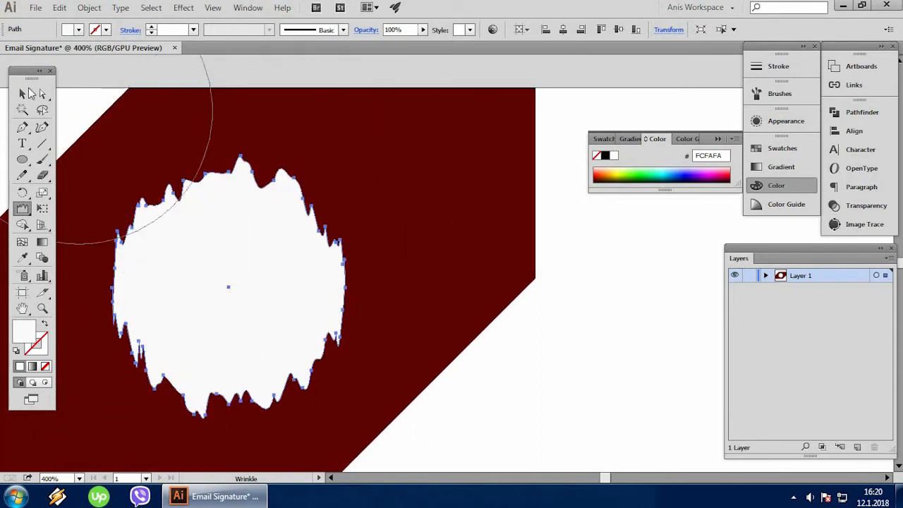
key(v)
scroll(183, 128, down, 4)
click(401, 268)
Step: Start a Drop Shadow effect on the jagged white shape with preview on and a 2 px blur
scroll(245, 174, up, 2)
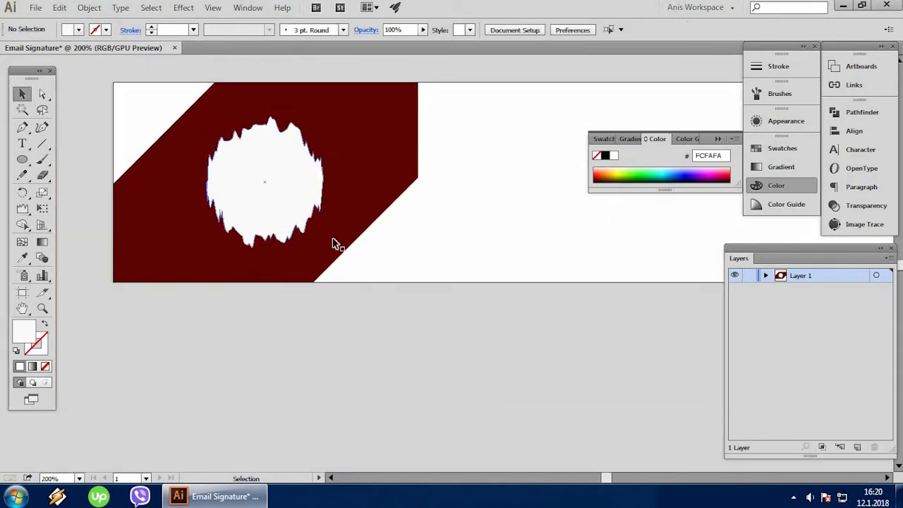
scroll(355, 186, up, 1)
scroll(233, 238, up, 1)
click(234, 238)
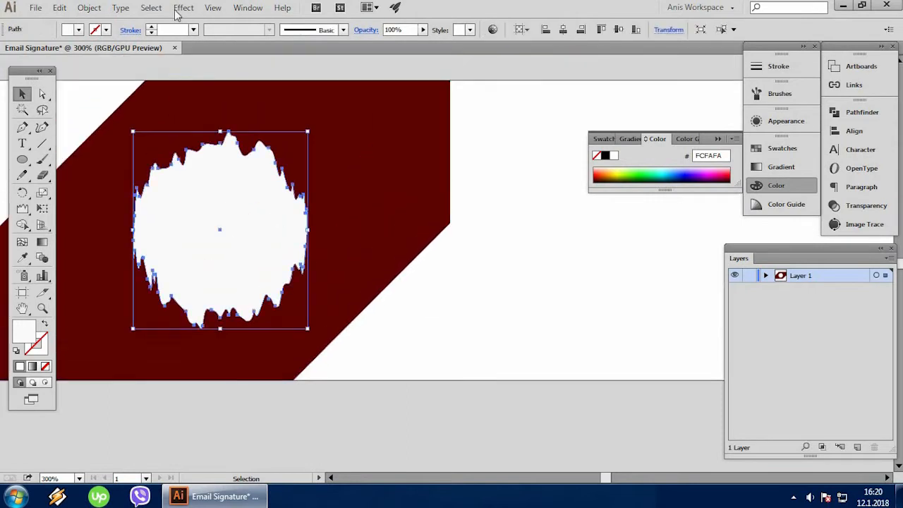
click(182, 7)
mouse_move(225, 157)
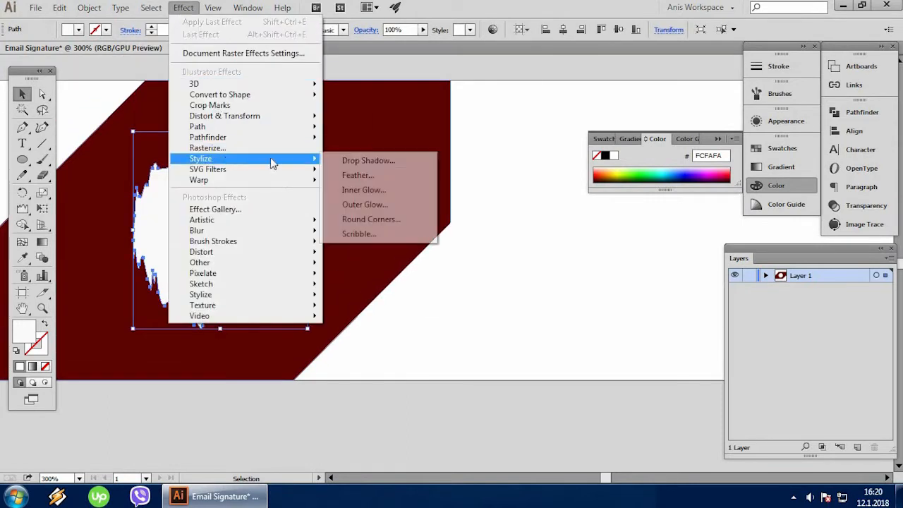
click(358, 161)
click(723, 390)
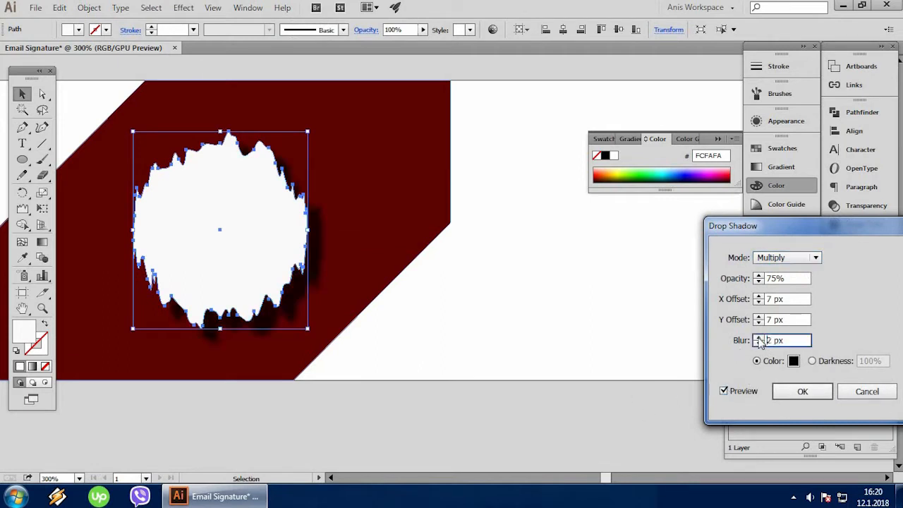
Step: Set the shadow's Y offset to 5 px and X offset to 4 px in Multiply mode, and apply the effect
click(761, 325)
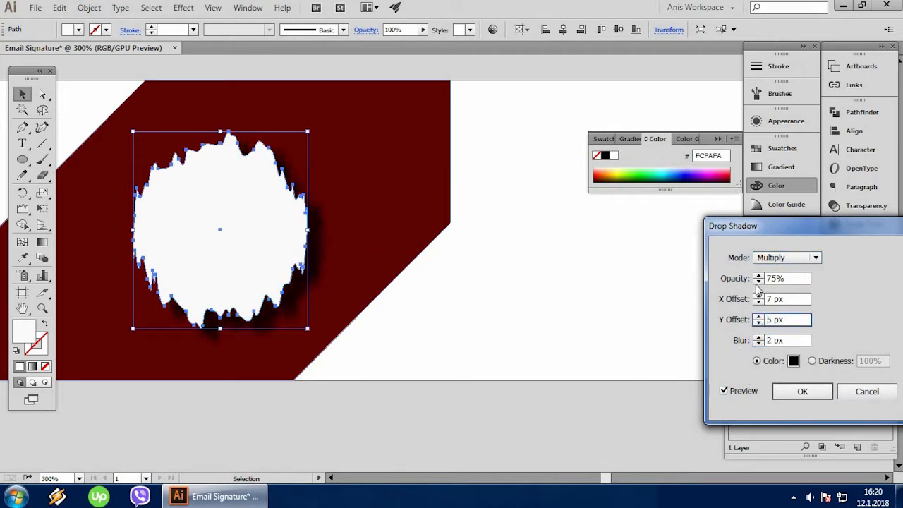
click(760, 296)
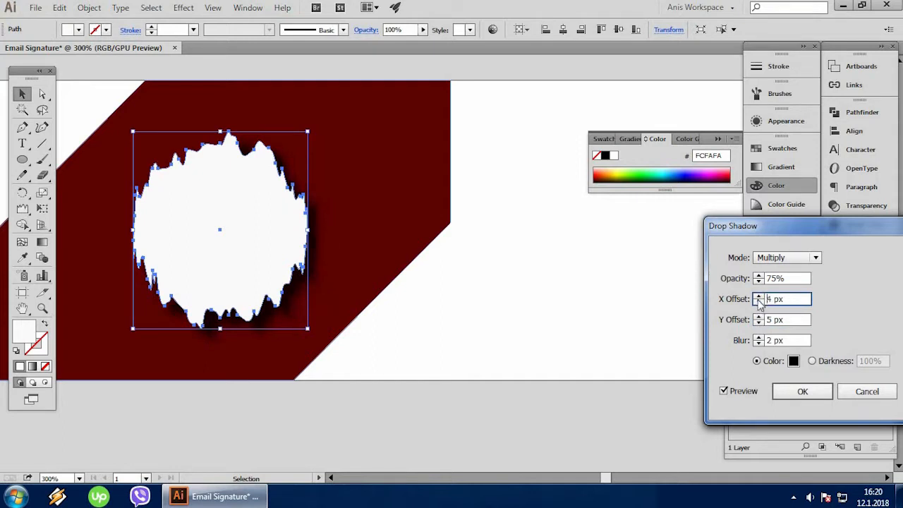
click(796, 258)
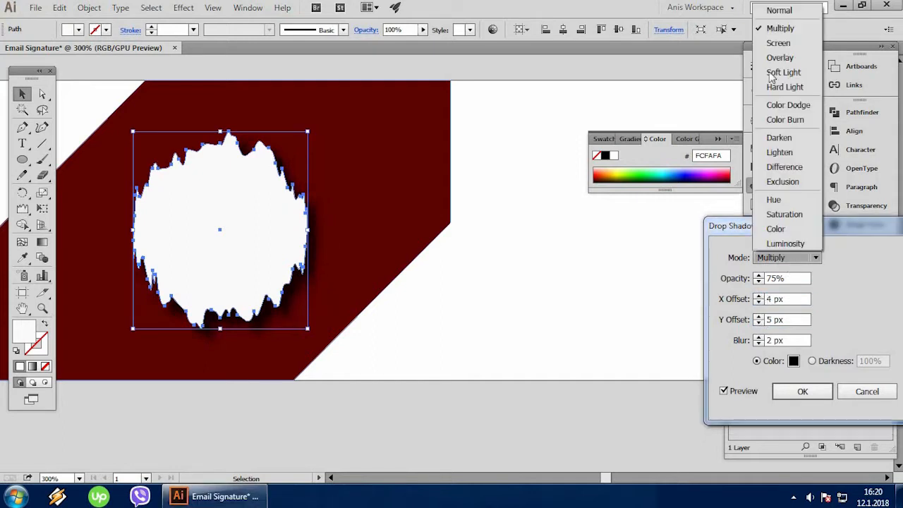
click(865, 290)
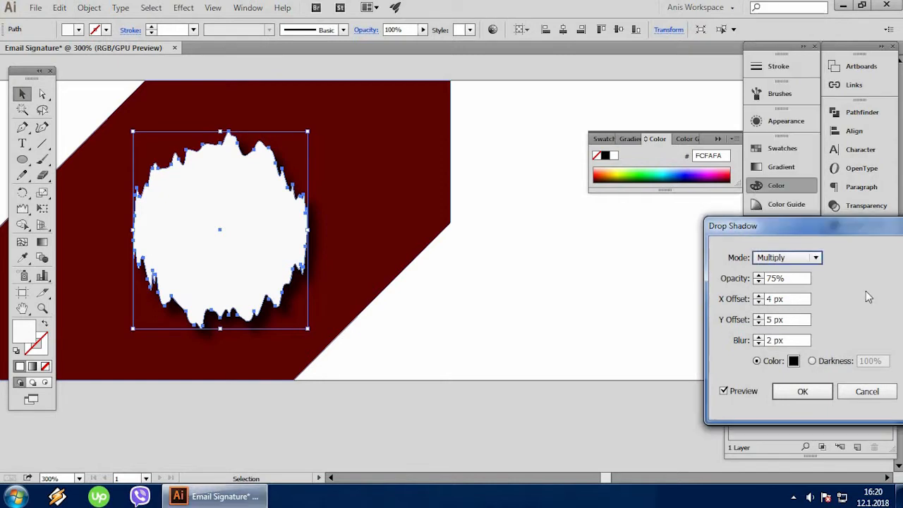
click(802, 391)
click(590, 268)
Step: Choose the Line Segment tool and set the fill colour to near-black 020000
scroll(598, 268, down, 1)
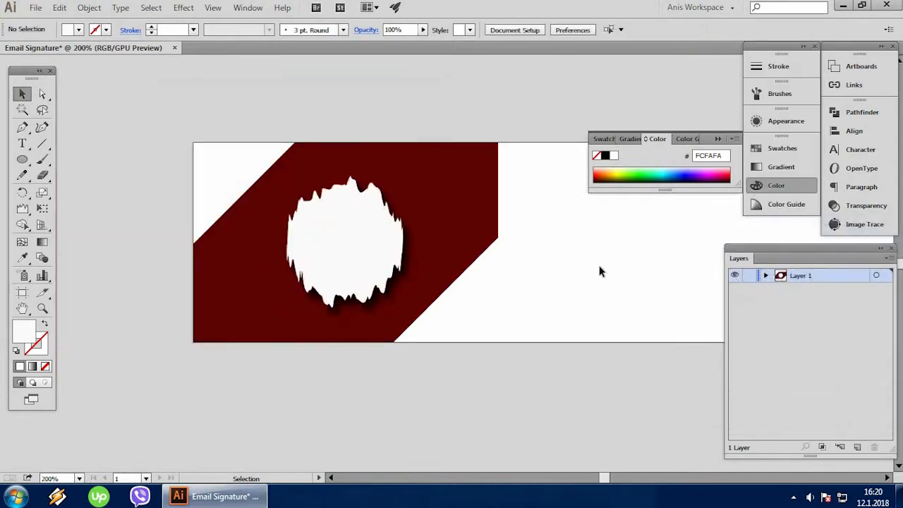
scroll(621, 268, down, 1)
scroll(603, 265, up, 1)
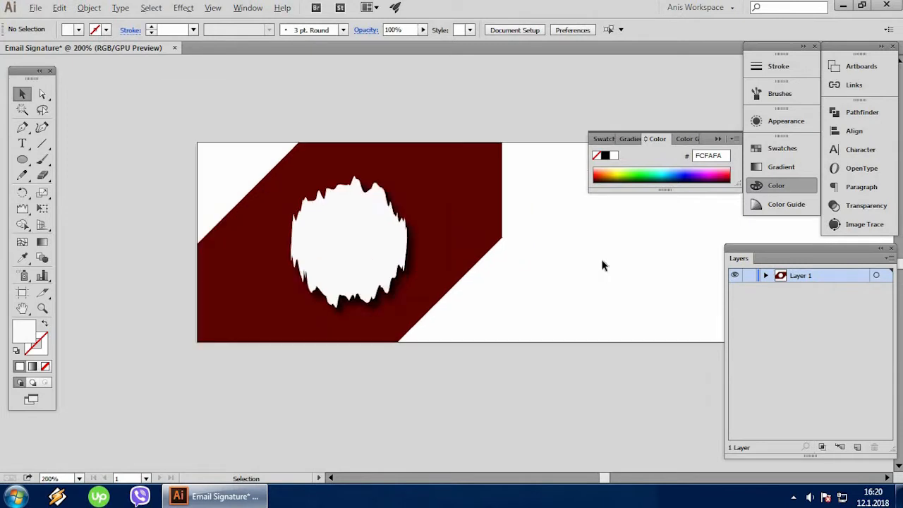
click(887, 478)
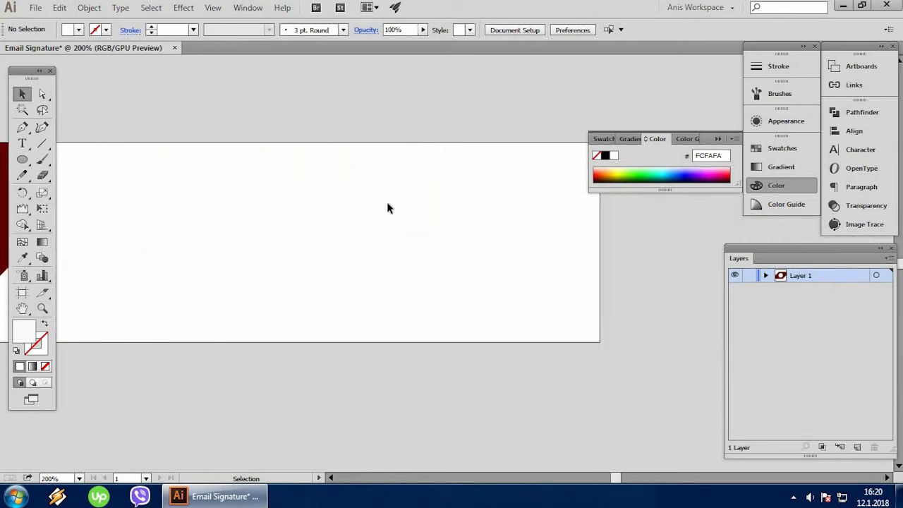
scroll(52, 145, up, 1)
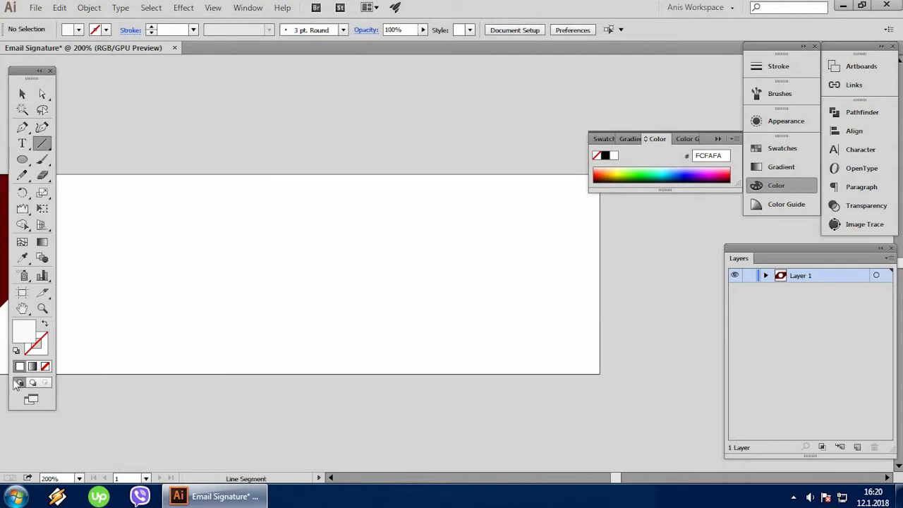
double_click(23, 338)
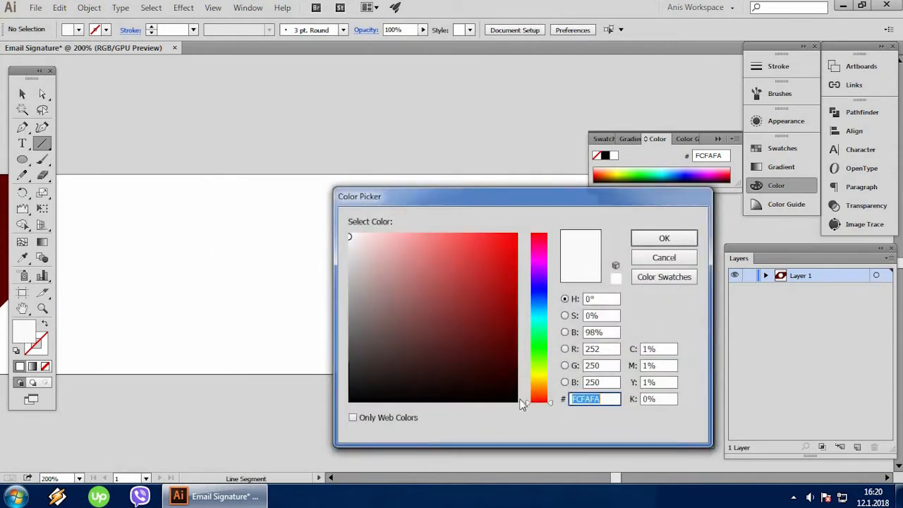
click(515, 400)
click(664, 239)
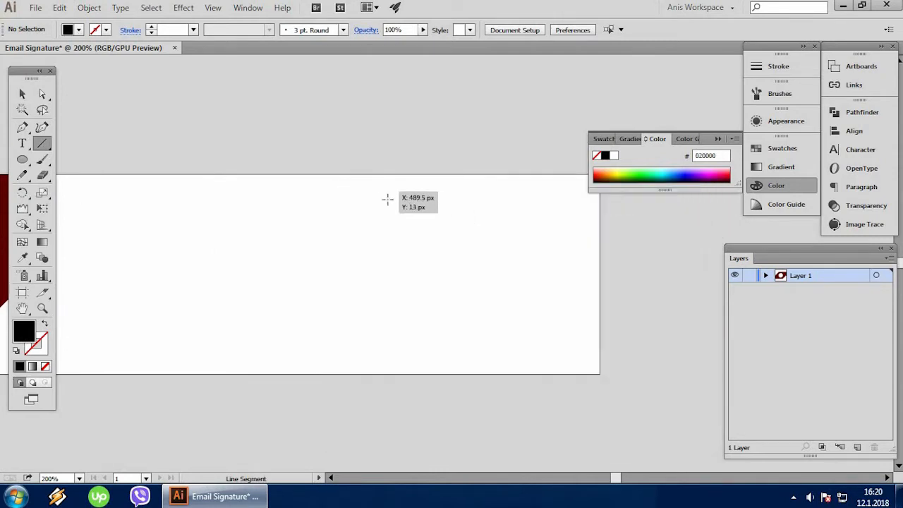
Step: Draw a vertical line in the blank white area of the artboard and give it a 020000 stroke
drag(363, 198, 355, 356)
click(20, 94)
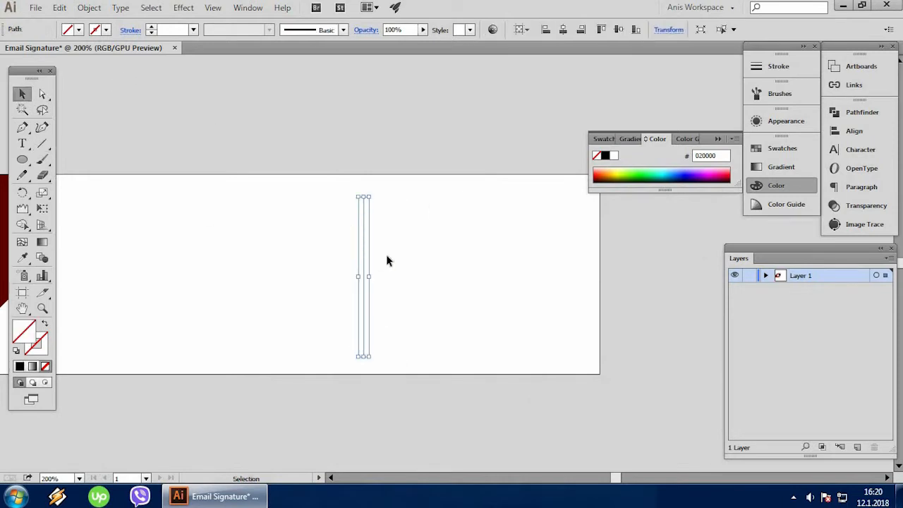
double_click(40, 348)
text(020000)
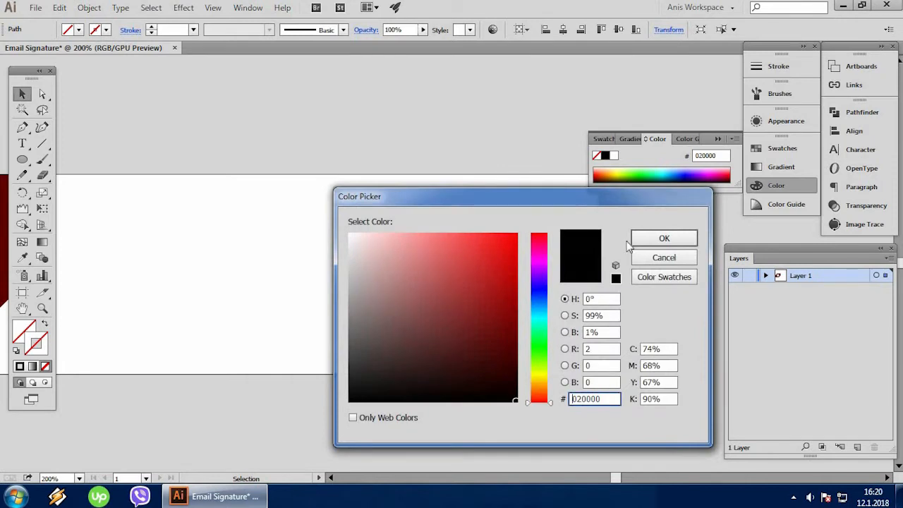
key(Return)
Step: Set the vertical line's stroke weight to 4 pt and apply the triangular width profile that tapers to a point
alt+scroll(352, 169, up, 1)
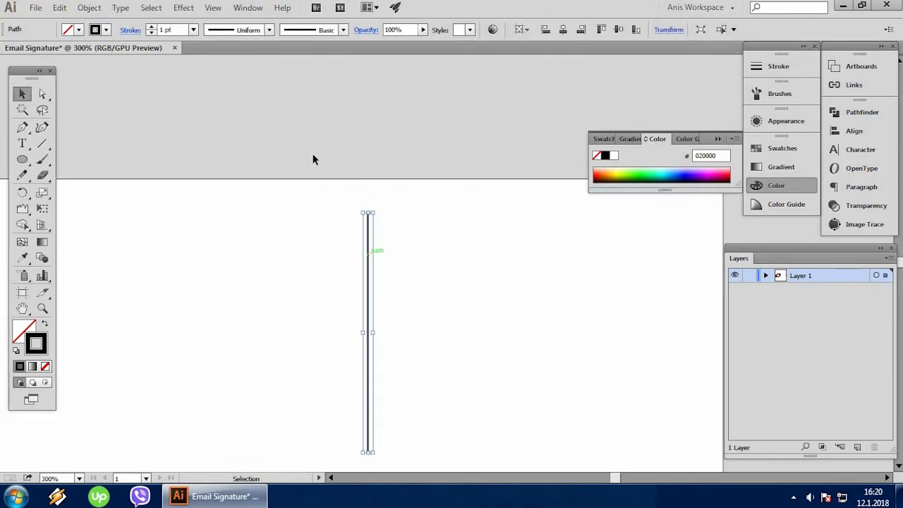
scroll(345, 214, down, 1)
click(151, 26)
click(151, 26)
click(151, 26)
click(269, 31)
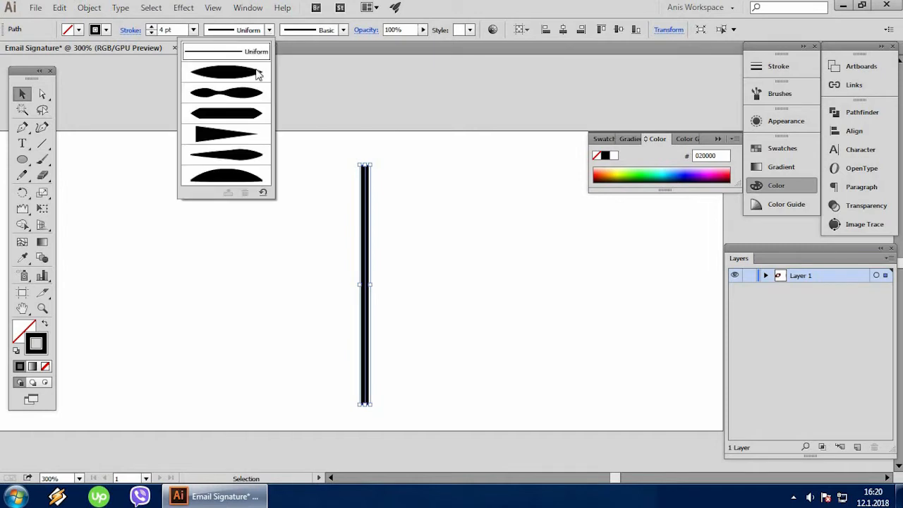
click(237, 136)
Step: Duplicate the tapered line just to its right and rotate the copy 180°
click(391, 213)
drag(366, 212, 392, 213)
right_click(386, 211)
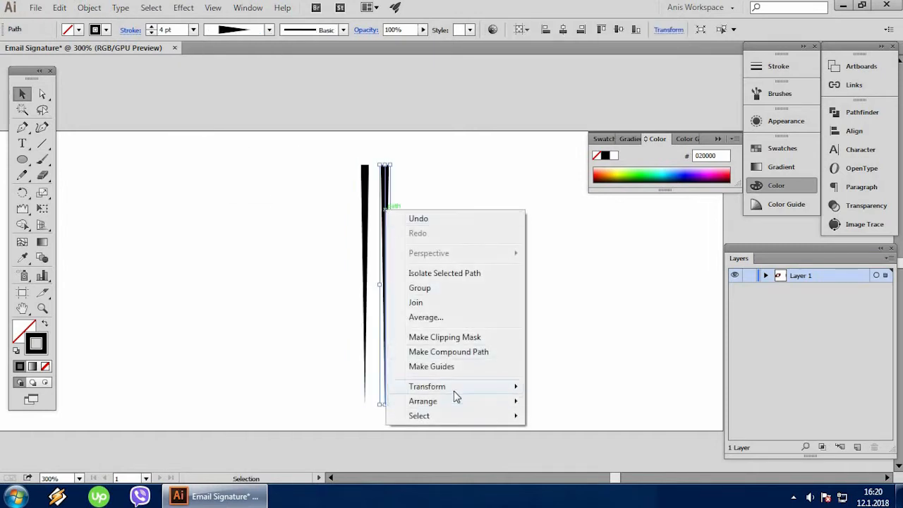
mouse_move(468, 392)
click(569, 302)
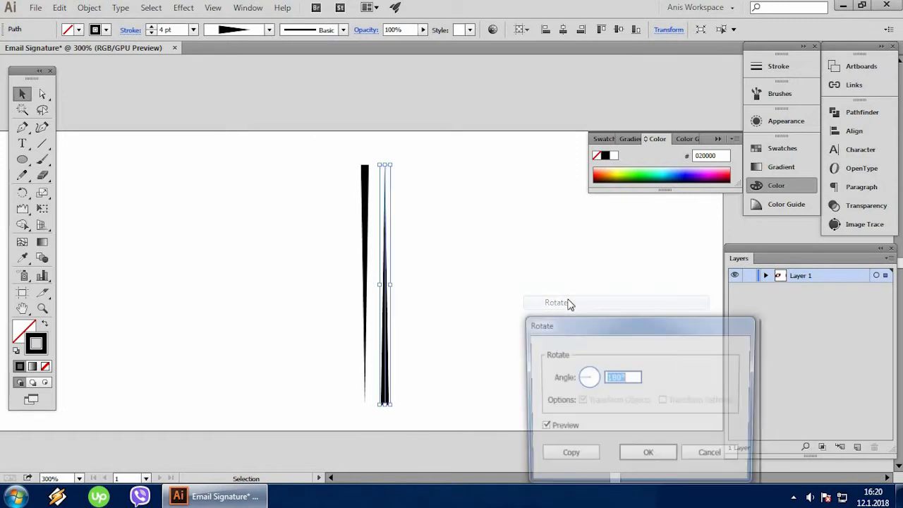
click(648, 452)
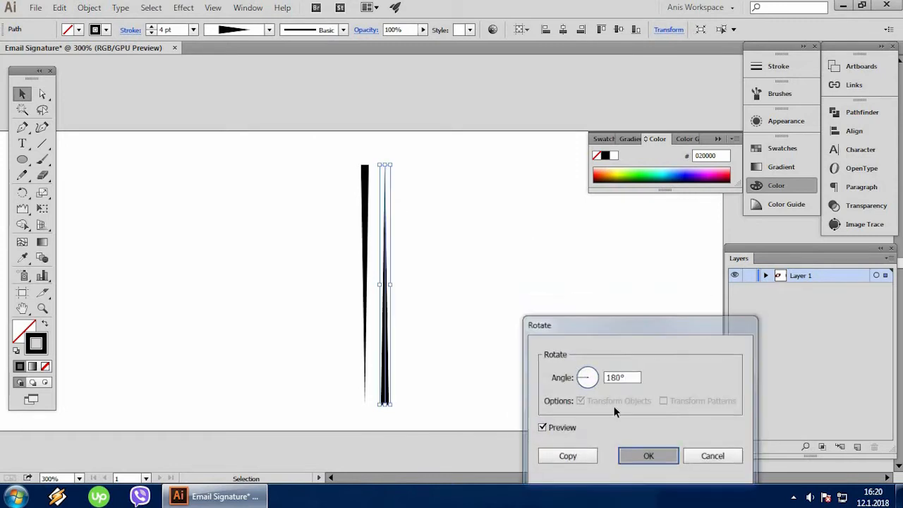
click(516, 239)
Step: Shorten the left line's taper with the Width tool by narrowing its stroke to 0 px near the line's middle
click(369, 333)
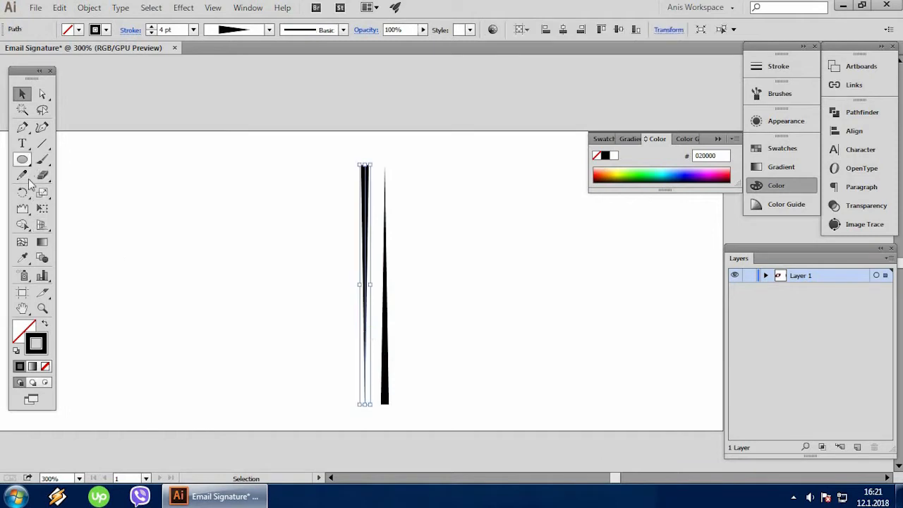
drag(23, 212, 75, 210)
scroll(375, 267, up, 2)
drag(355, 280, 354, 280)
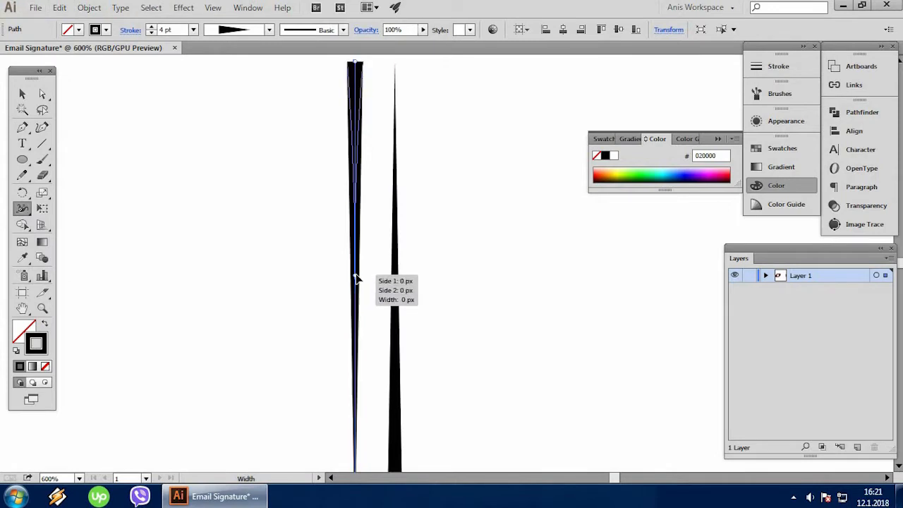
key(v)
click(236, 148)
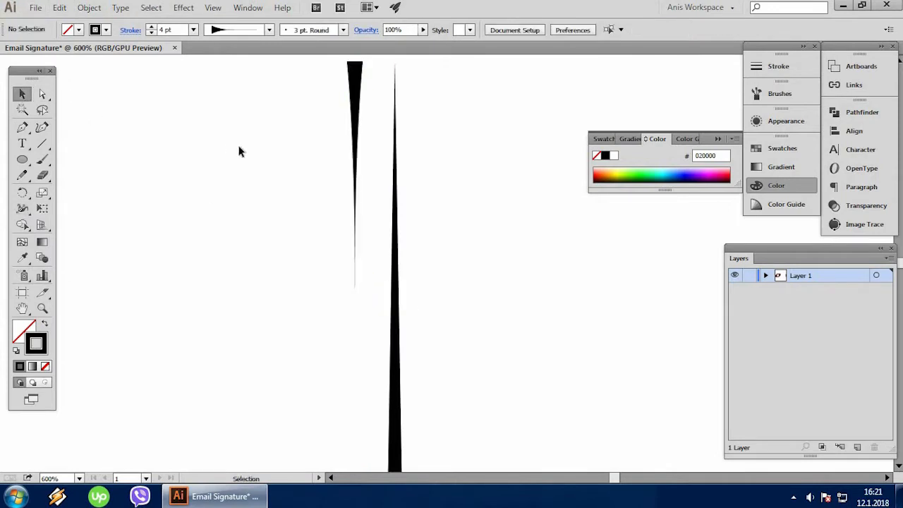
Step: Delete the rotated copy beside the shortened tapered line
scroll(254, 161, down, 1)
click(345, 295)
key(Delete)
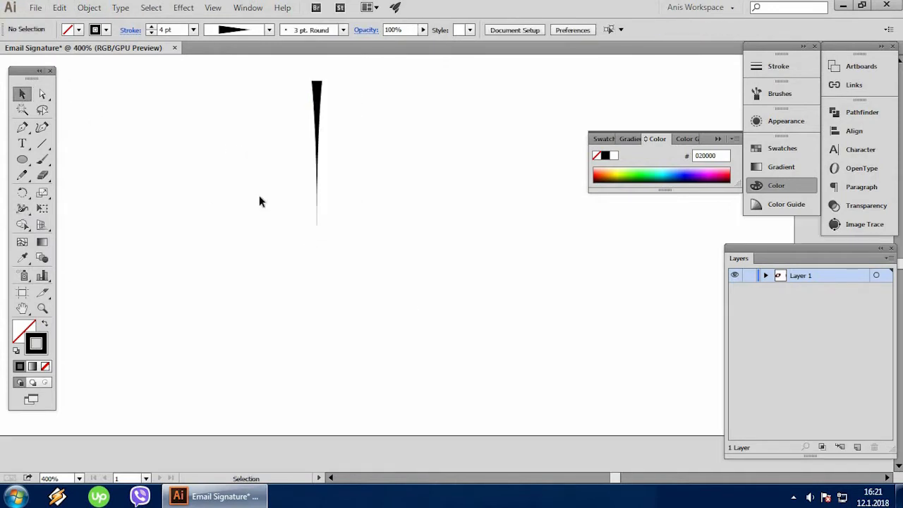
Step: Copy the shortened tapered line and paste a duplicate of it
click(317, 110)
key(ctrl+c)
key(ctrl+v)
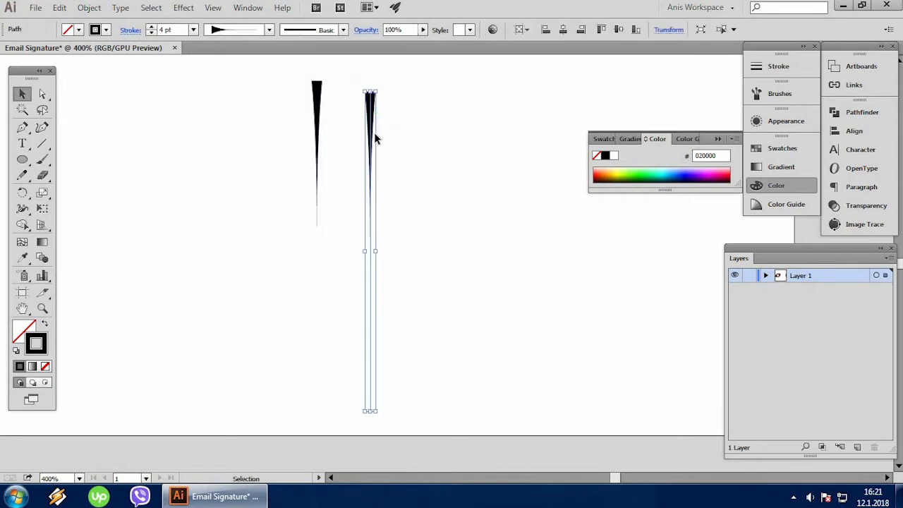
right_click(370, 132)
mouse_move(457, 313)
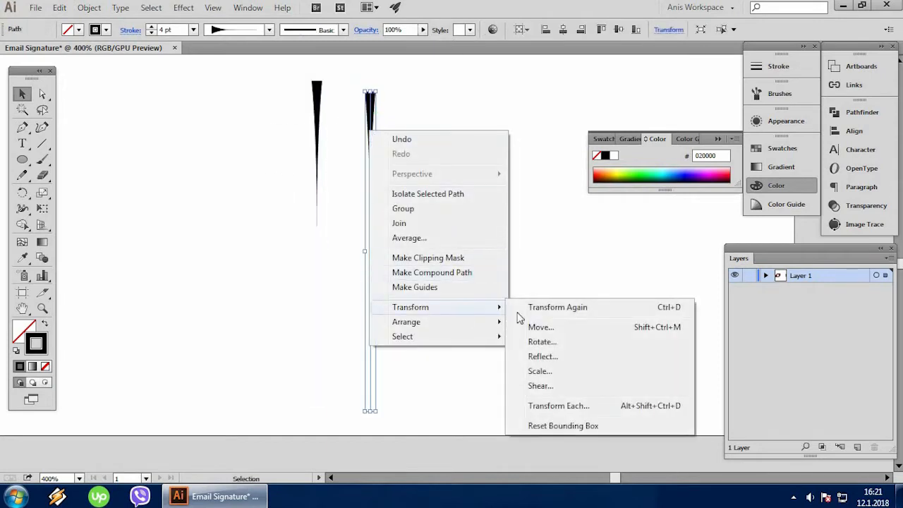
click(543, 342)
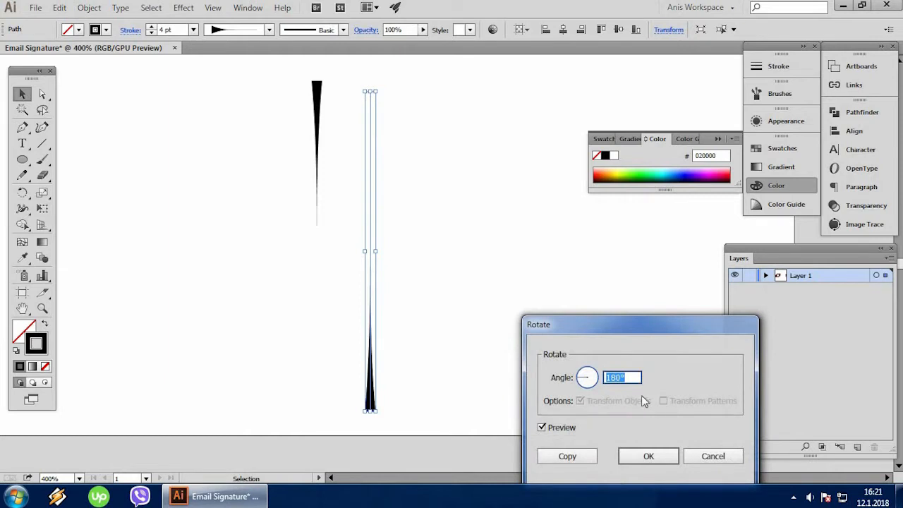
text(0)
click(648, 456)
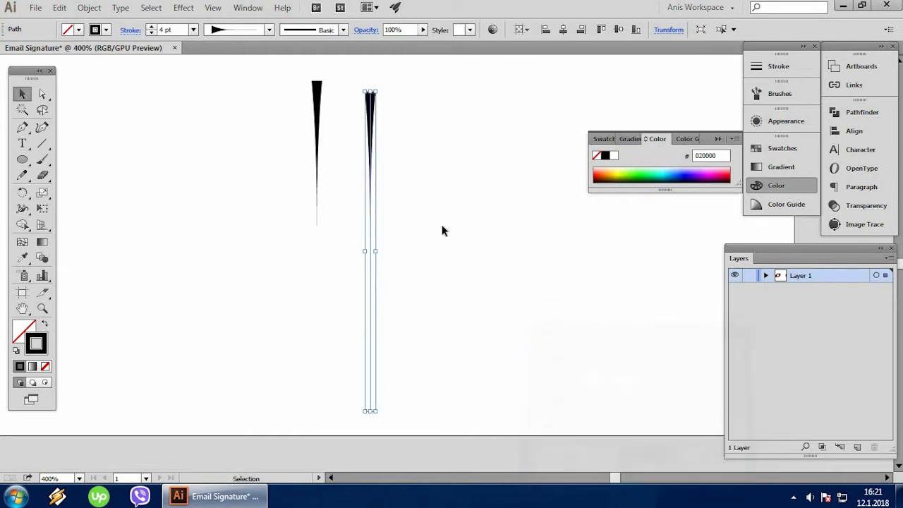
Step: Rotate the pasted tapered line 180°
right_click(373, 138)
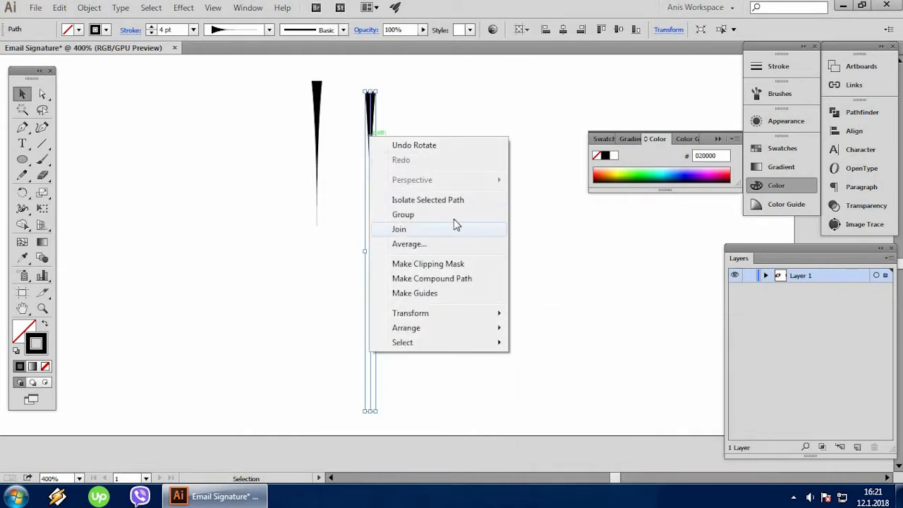
mouse_move(438, 320)
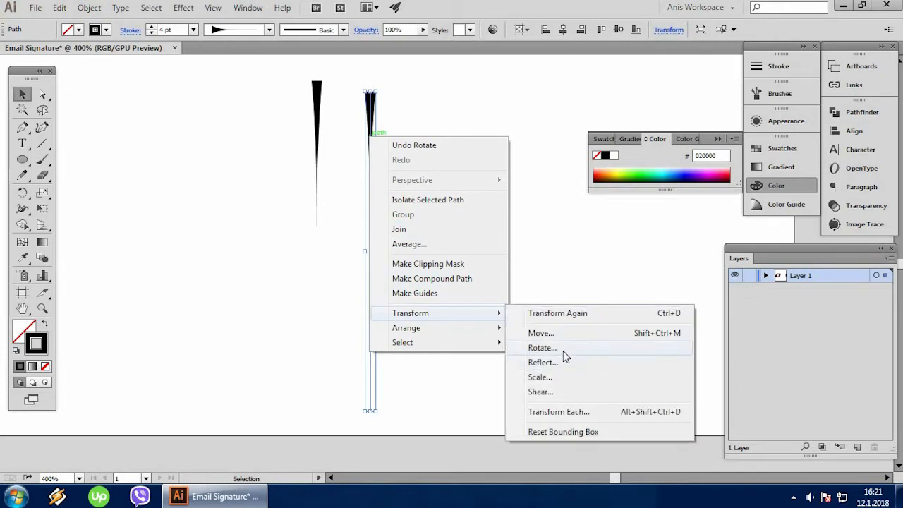
click(563, 350)
text(180)
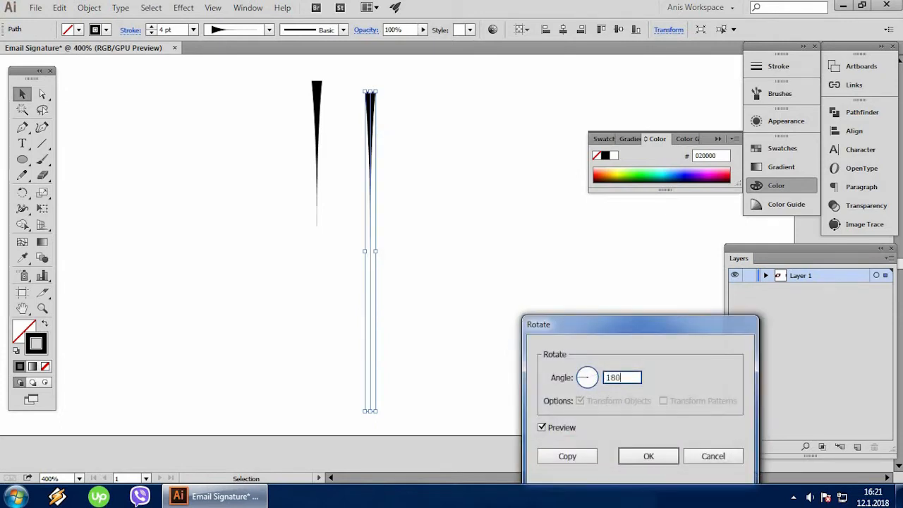
click(647, 456)
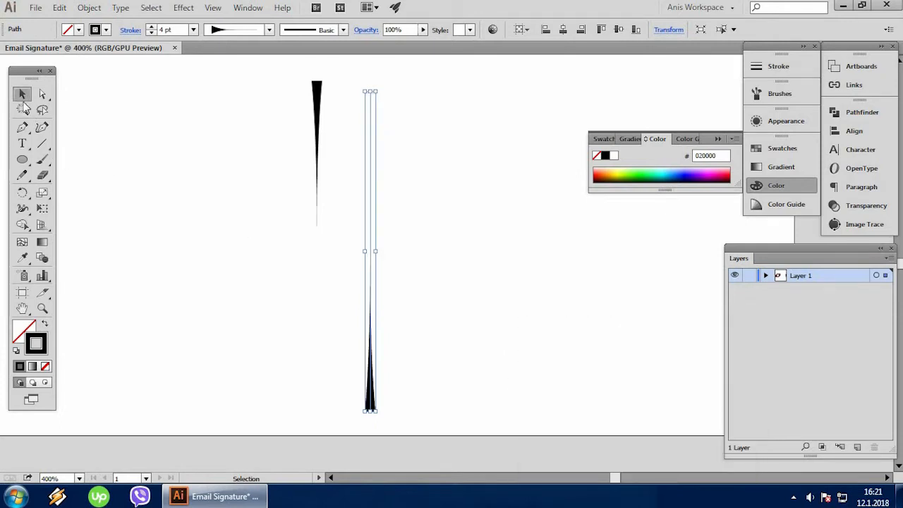
click(435, 221)
Step: Move the unrotated tapered line just left of the rotated copy with their ends aligned, and group the two lines
drag(317, 133, 358, 138)
drag(313, 410, 465, 111)
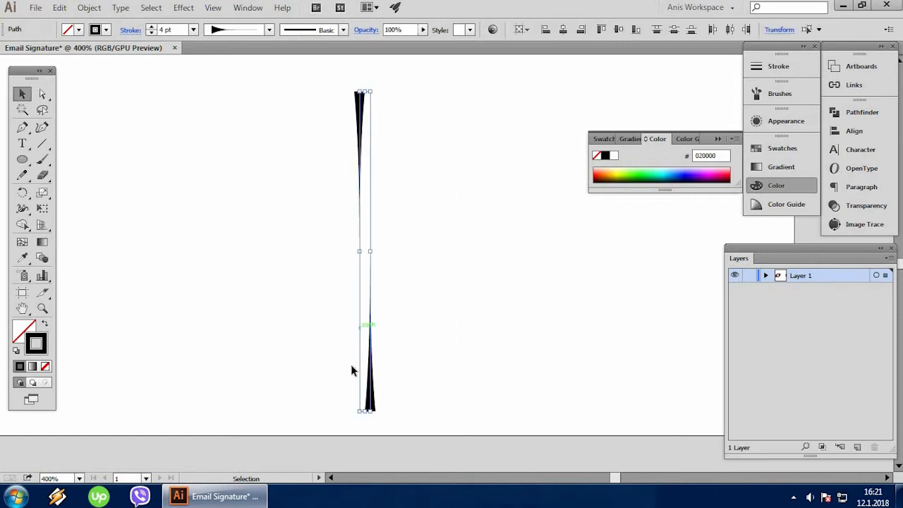
right_click(372, 388)
click(426, 248)
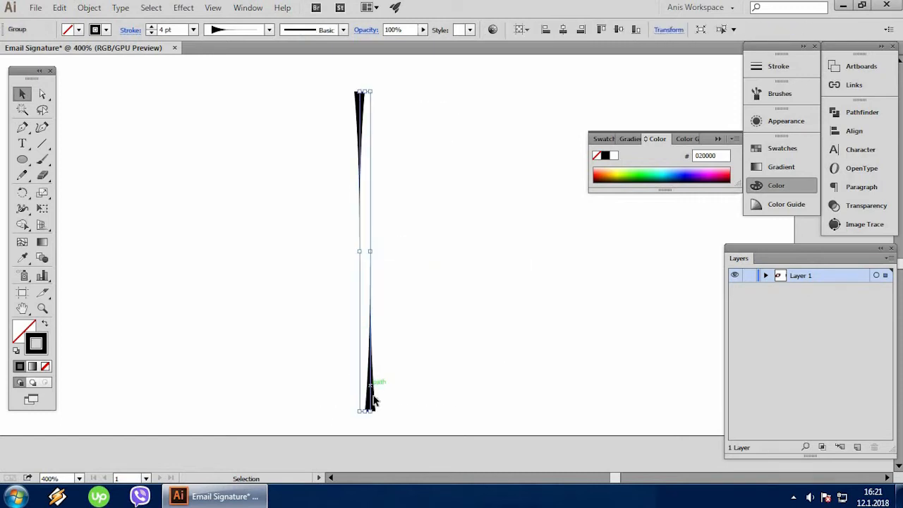
key(ctrl+minus)
scroll(452, 329, down, 2)
click(309, 316)
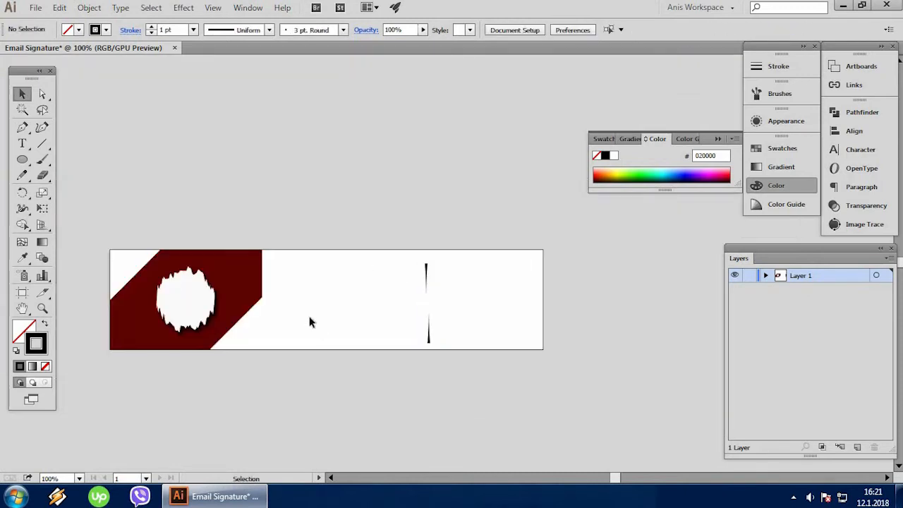
Step: Open the Icons Illustrator artwork from the Desktop
scroll(310, 315, up, 1)
scroll(311, 316, down, 2)
scroll(217, 306, down, 1)
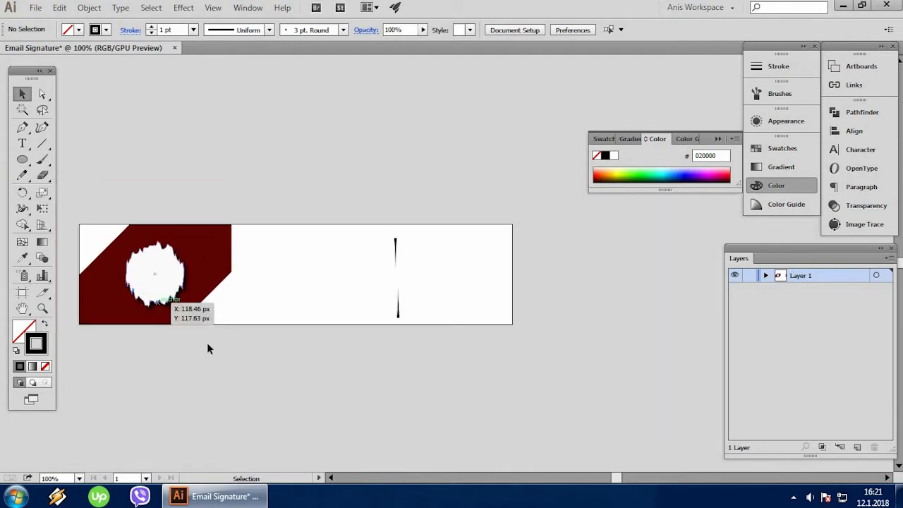
scroll(178, 328, up, 1)
click(35, 8)
click(176, 52)
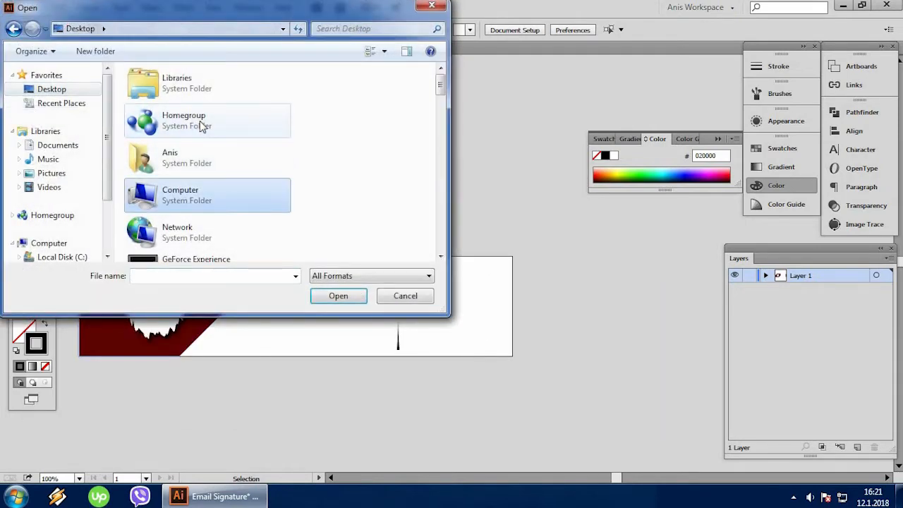
key(i)
key(i)
key(i)
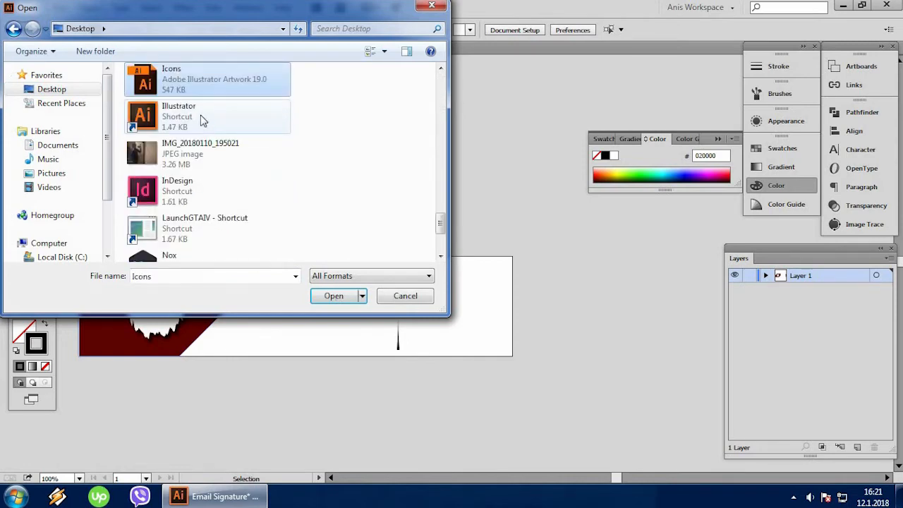
click(332, 295)
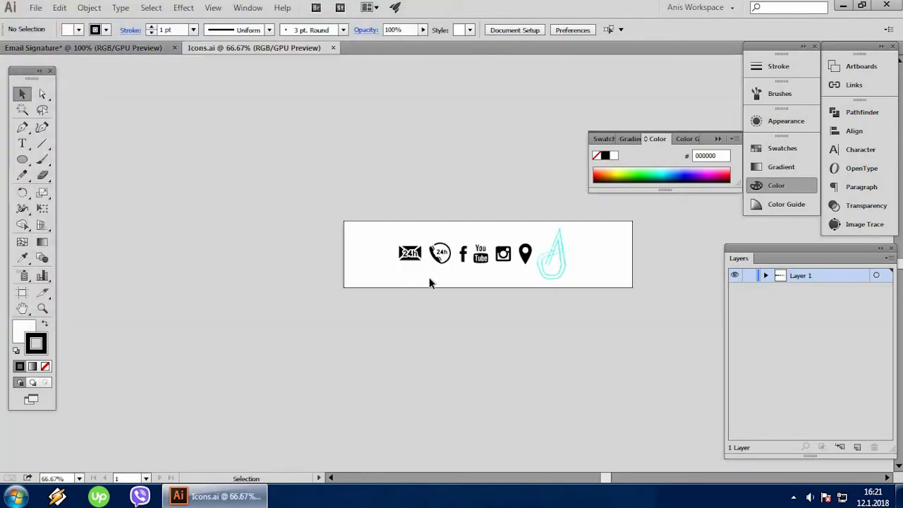
Step: Bring the black contact and social icons from Icons.ai into the Email Signature document and place them above the artboard
scroll(437, 275, up, 2)
scroll(500, 273, up, 1)
drag(350, 315, 646, 209)
mouse_move(380, 268)
mouse_down()
mouse_move(387, 255)
mouse_move(127, 60)
mouse_move(129, 45)
mouse_up()
drag(271, 223, 271, 226)
click(454, 198)
scroll(241, 245, up, 2)
scroll(212, 252, down, 2)
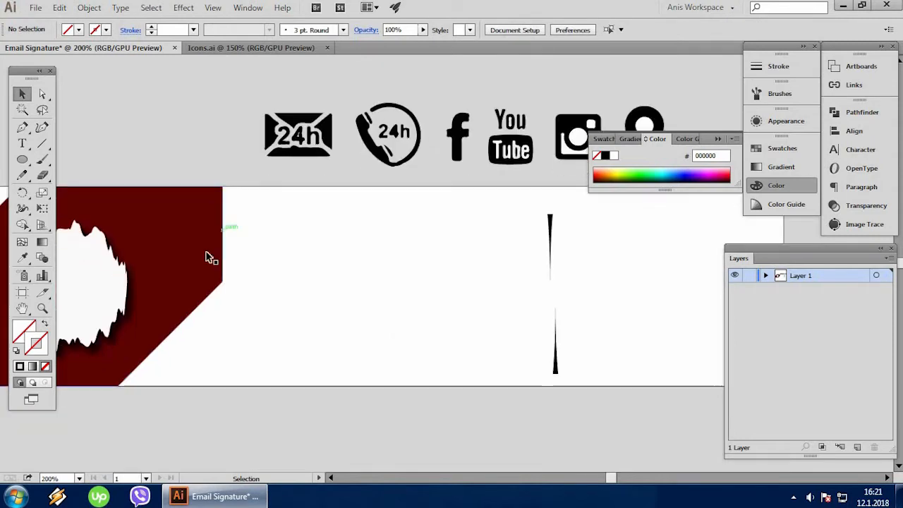
Step: Draw a small circle on the white area beside the dark red panel and give it a linear gradient fill
scroll(268, 249, up, 1)
drag(259, 196, 307, 252)
double_click(30, 327)
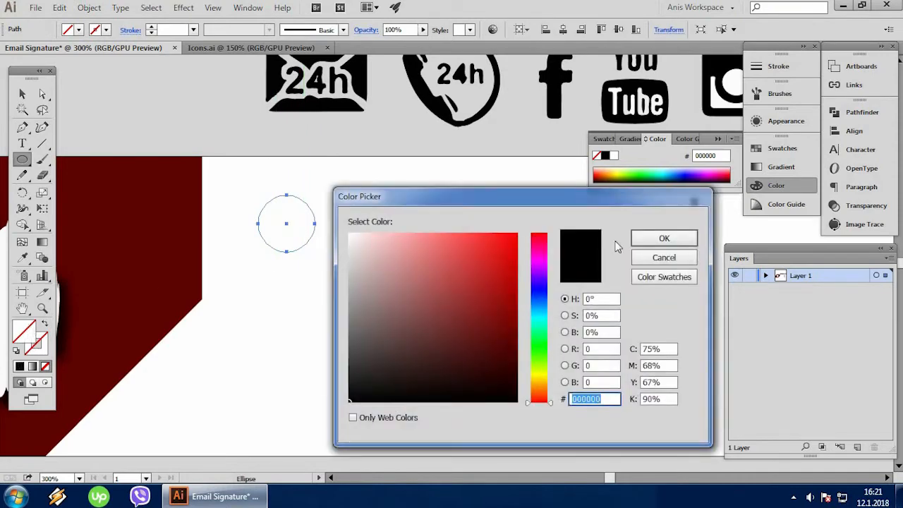
key(Escape)
click(32, 366)
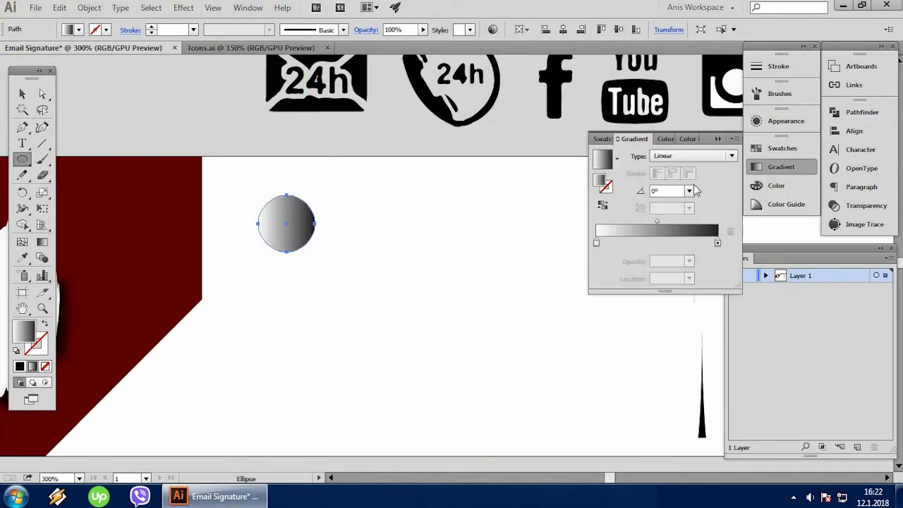
Step: Set the gradient's starting color stop to RGB dark red 7F0A00
double_click(596, 242)
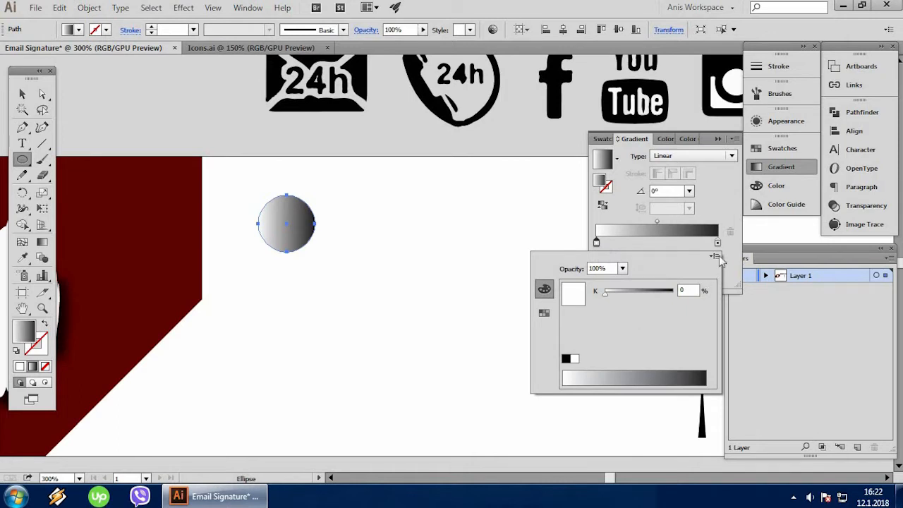
click(716, 256)
click(752, 275)
drag(564, 380, 564, 376)
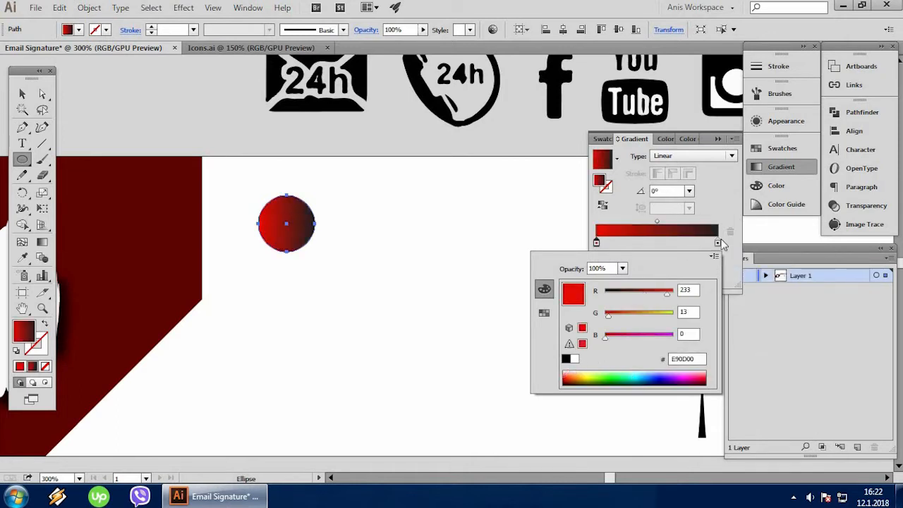
click(565, 382)
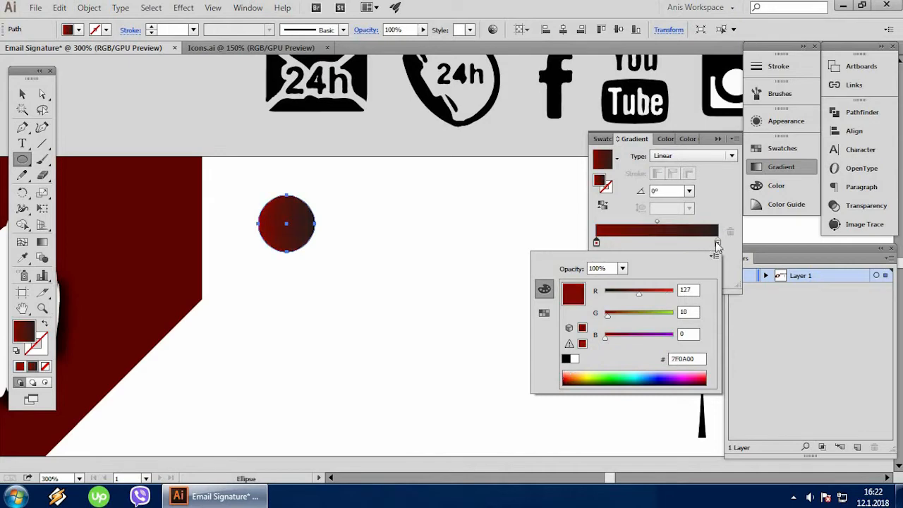
Step: Switch the gradient's end stop to RGB with pale orange FFD7AA and make the gradient radial
click(716, 244)
double_click(717, 243)
click(714, 257)
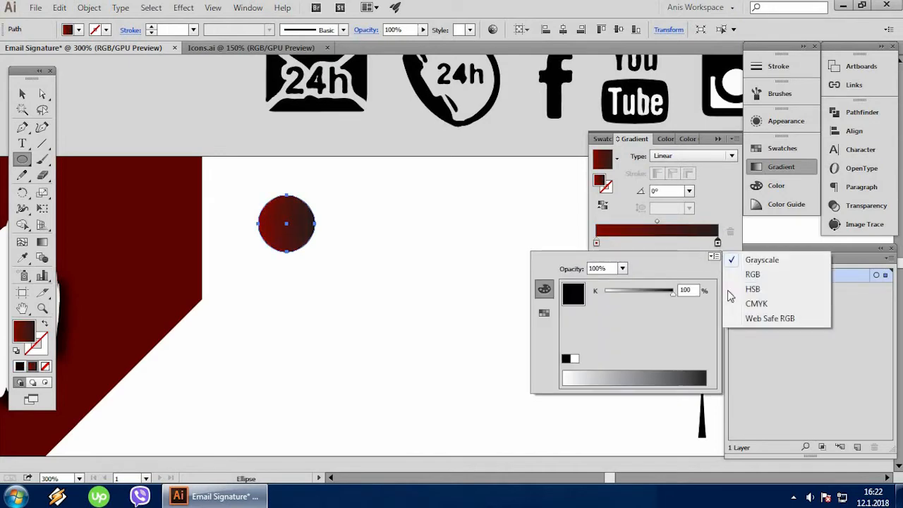
click(751, 274)
click(588, 373)
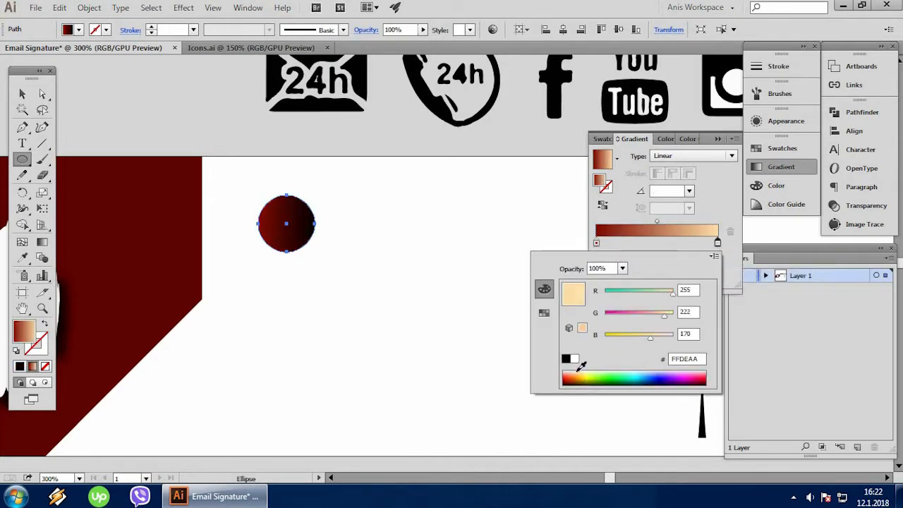
click(732, 155)
click(732, 156)
click(714, 183)
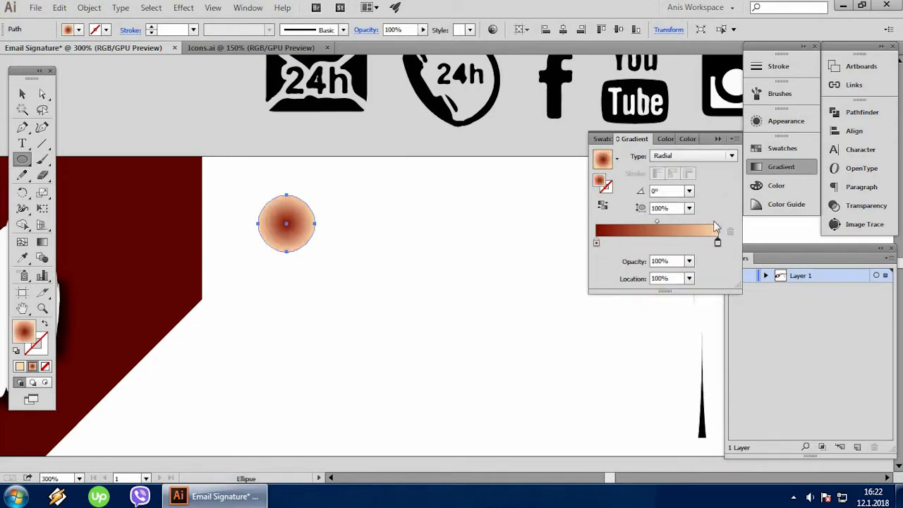
Step: Recolor the radial gradient's end stop to very dark red 2A0A00
double_click(718, 242)
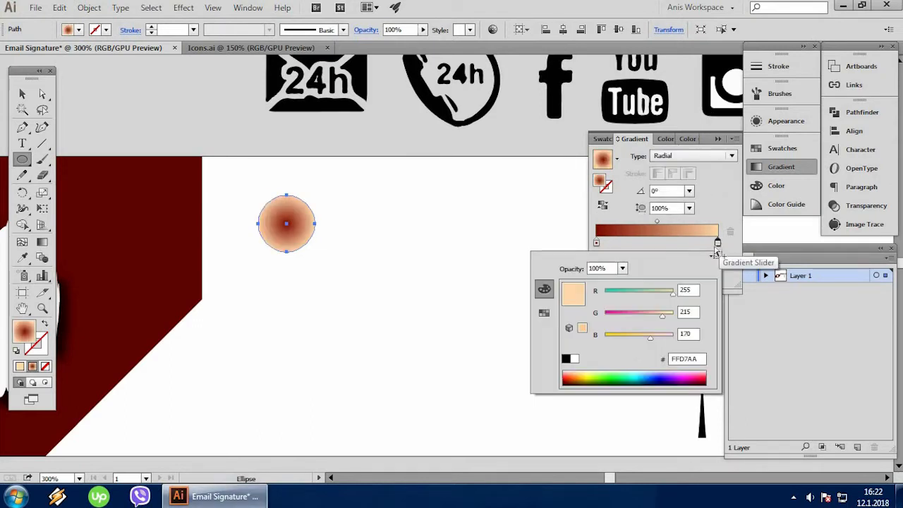
click(571, 380)
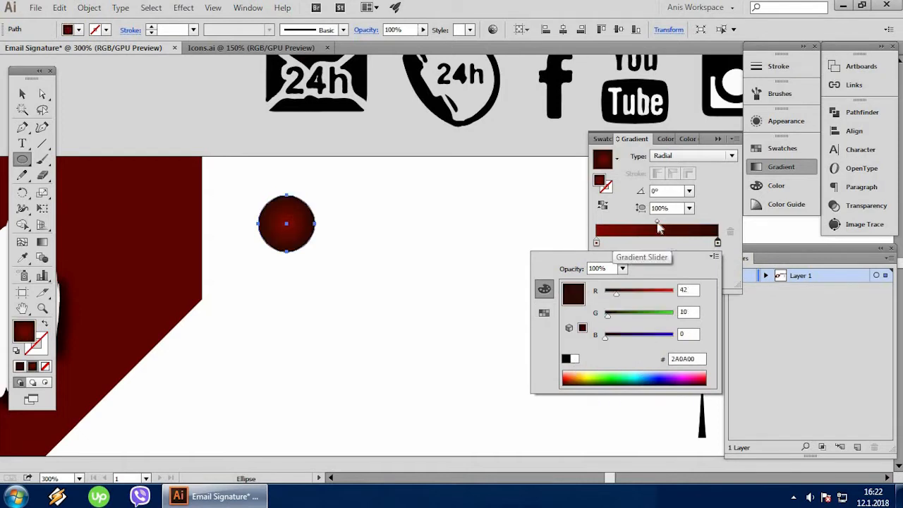
click(657, 226)
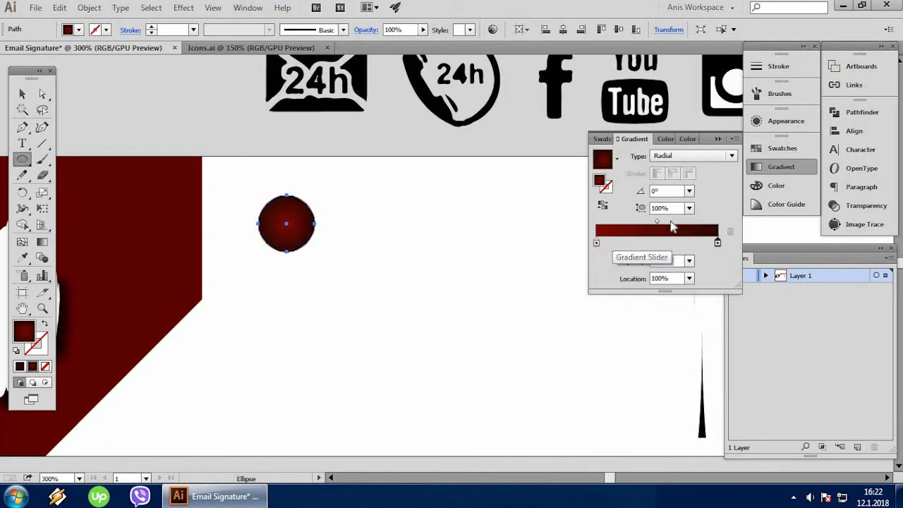
Step: Set the aspect ratio of the circle's radial gradient to 200%
click(22, 93)
click(338, 202)
scroll(338, 202, up, 2)
click(236, 254)
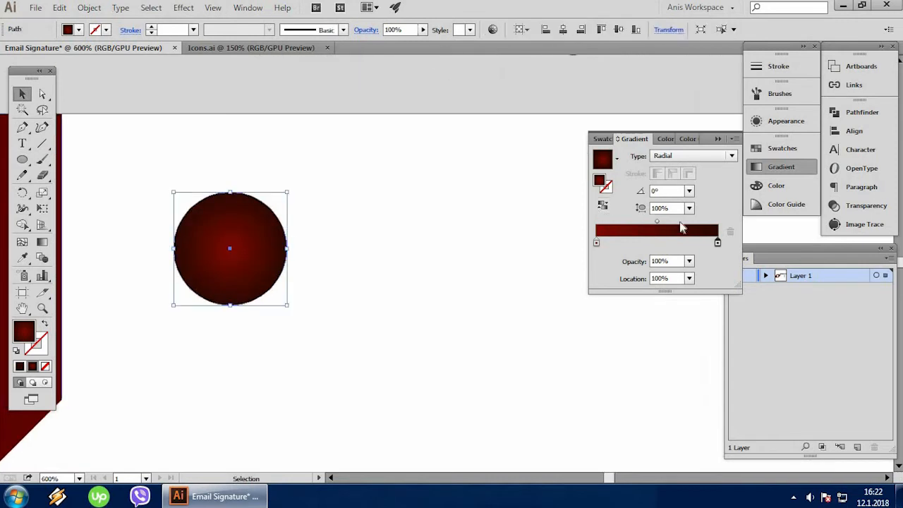
click(689, 207)
click(701, 378)
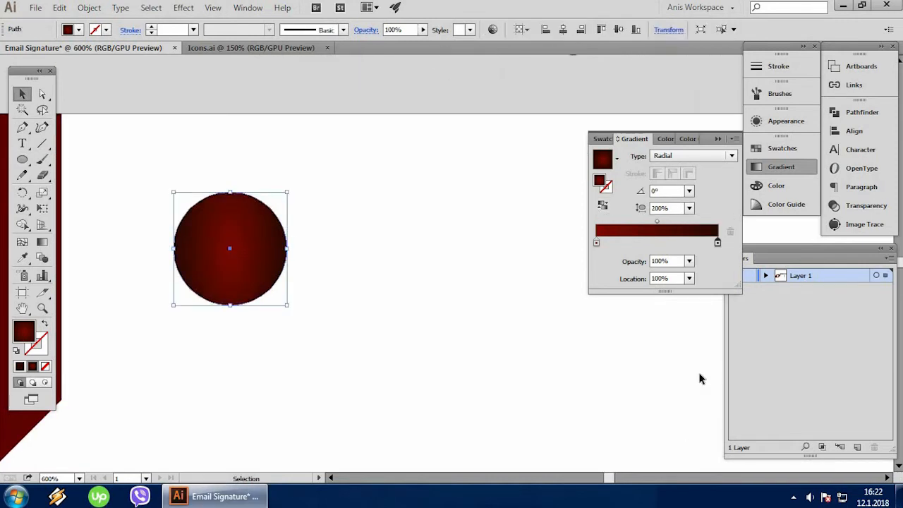
click(337, 265)
click(278, 250)
click(357, 248)
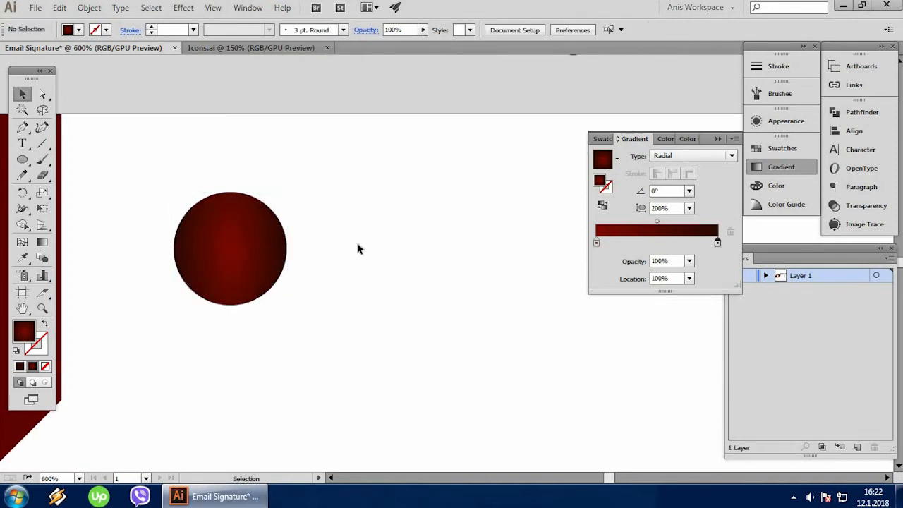
Step: Scale the gradient circle down to about two thirds of its size
scroll(379, 208, down, 4)
scroll(349, 242, up, 2)
click(331, 241)
click(334, 240)
scroll(332, 250, up, 1)
drag(356, 277, 340, 262)
click(425, 270)
scroll(425, 270, down, 2)
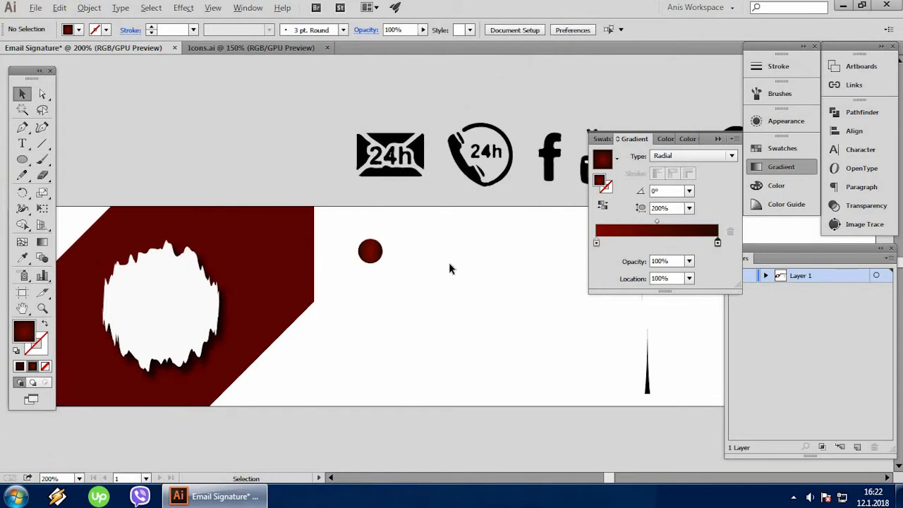
Step: Duplicate the gradient circle twice straight down, spacing the copies about 25 px apart
scroll(448, 267, up, 1)
drag(342, 251, 342, 303)
scroll(403, 290, down, 1)
drag(339, 251, 339, 303)
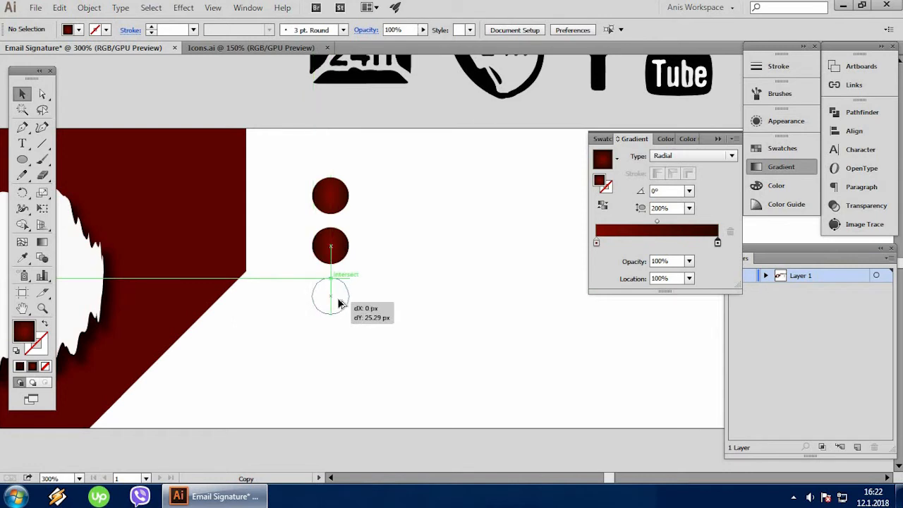
Step: Draw a small square to the right of the circle column and select it
drag(22, 159, 71, 155)
scroll(385, 225, up, 2)
drag(354, 209, 392, 244)
click(382, 138)
click(383, 223)
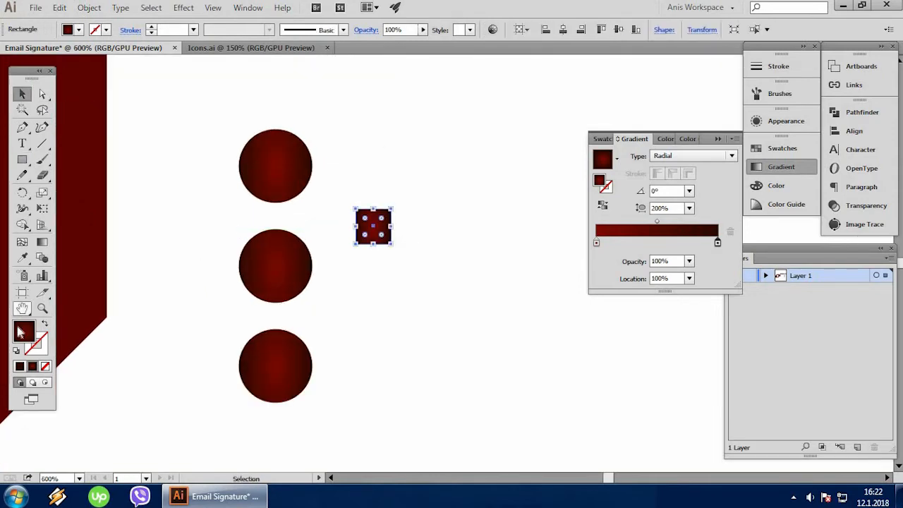
Step: Recolor the square to a brighter dark red and move it between the top and middle circles, centered on their column
double_click(19, 338)
drag(499, 396, 507, 299)
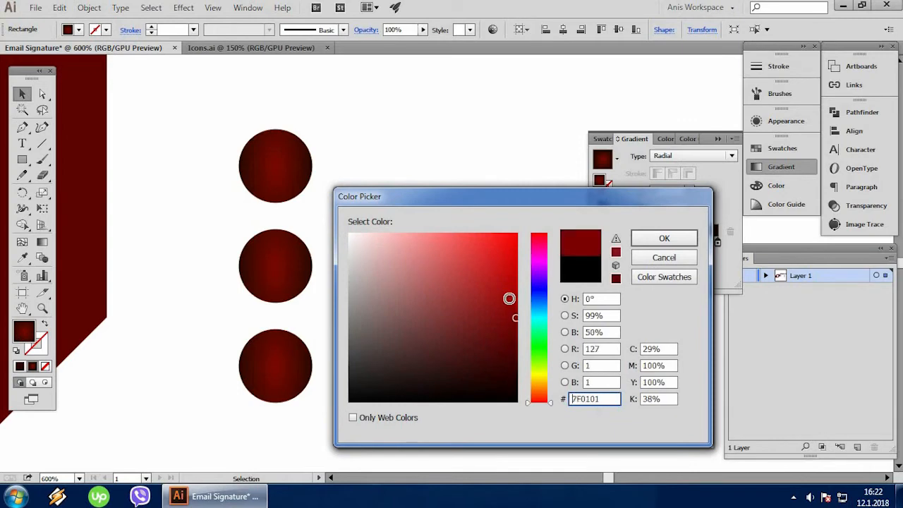
click(656, 238)
click(433, 144)
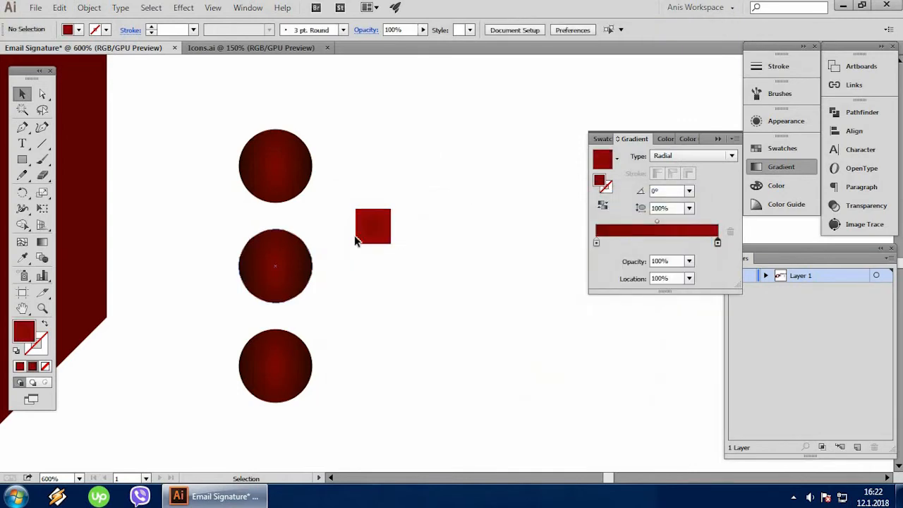
drag(310, 229, 281, 233)
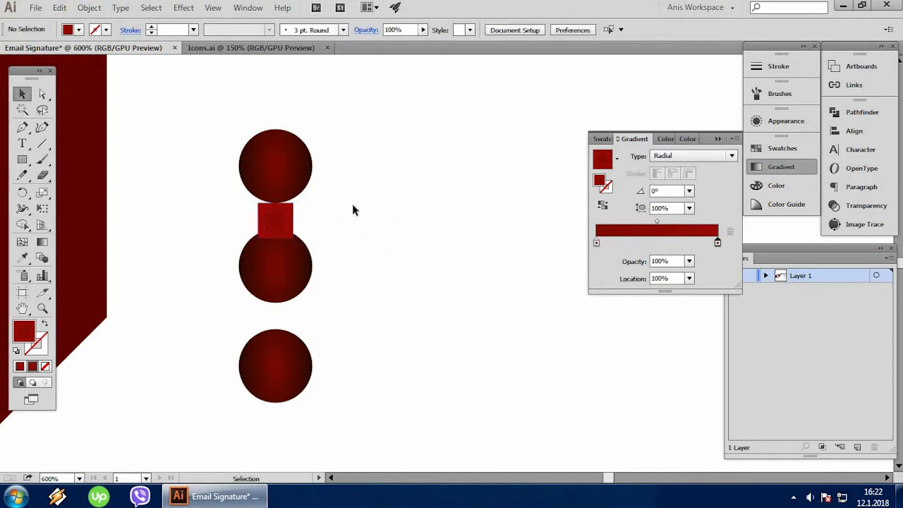
Step: Move the middle gradient circle slightly down so its top edge touches the bottom edge of the spacer square
scroll(326, 238, down, 2)
scroll(298, 256, up, 4)
drag(348, 250, 346, 258)
click(462, 278)
Step: Move the spacer square directly beneath the middle circle and shift the bottom circle so it touches the square's lower edge
scroll(452, 266, down, 1)
scroll(449, 264, down, 2)
scroll(437, 259, down, 1)
drag(400, 282, 396, 306)
drag(392, 153, 393, 260)
click(429, 264)
scroll(404, 310, up, 1)
scroll(400, 321, up, 3)
scroll(400, 321, down, 1)
drag(381, 334, 386, 314)
click(464, 294)
scroll(451, 282, up, 1)
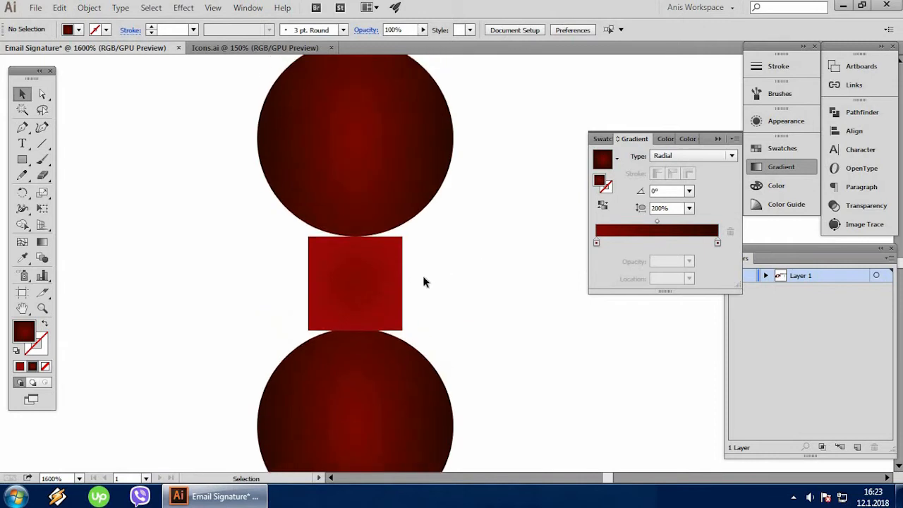
Step: Delete the spacer square from between the middle and bottom circles
scroll(424, 275, down, 2)
click(418, 281)
click(426, 286)
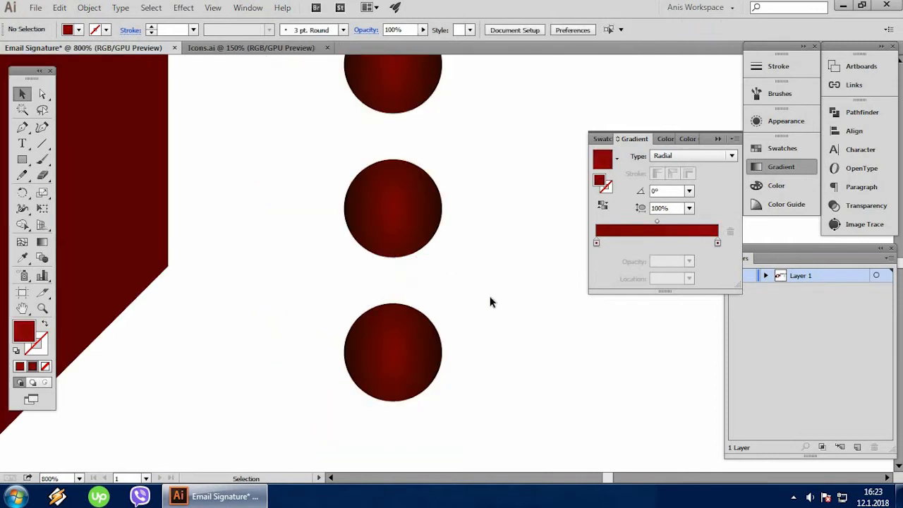
Step: Move the 24h envelope icon from above the artboard onto the center of the top gradient circle
scroll(526, 274, up, 1)
scroll(550, 277, down, 3)
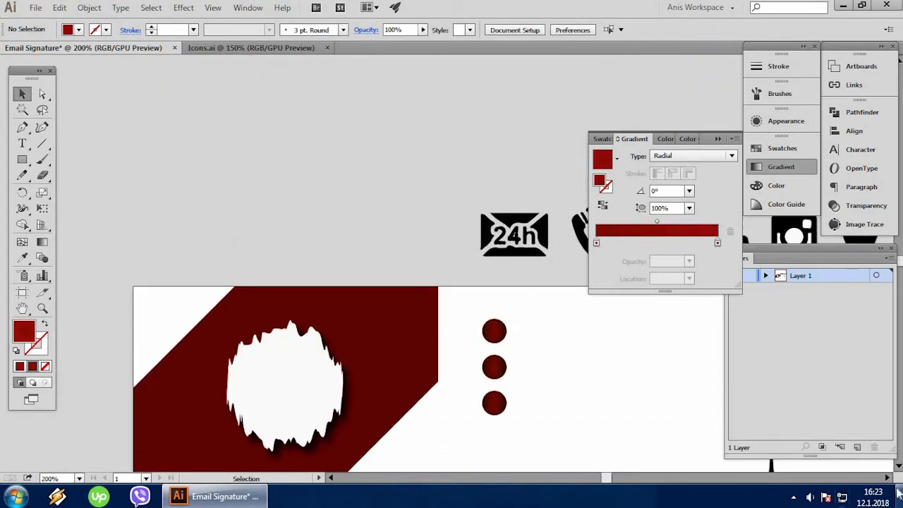
scroll(705, 374, right, 3)
scroll(546, 273, down, 1)
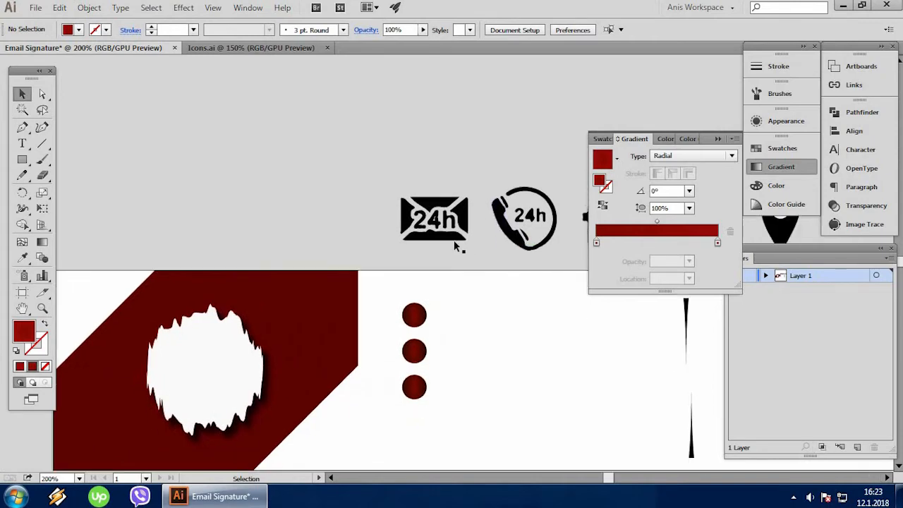
scroll(452, 239, up, 3)
scroll(423, 244, down, 4)
scroll(353, 238, up, 3)
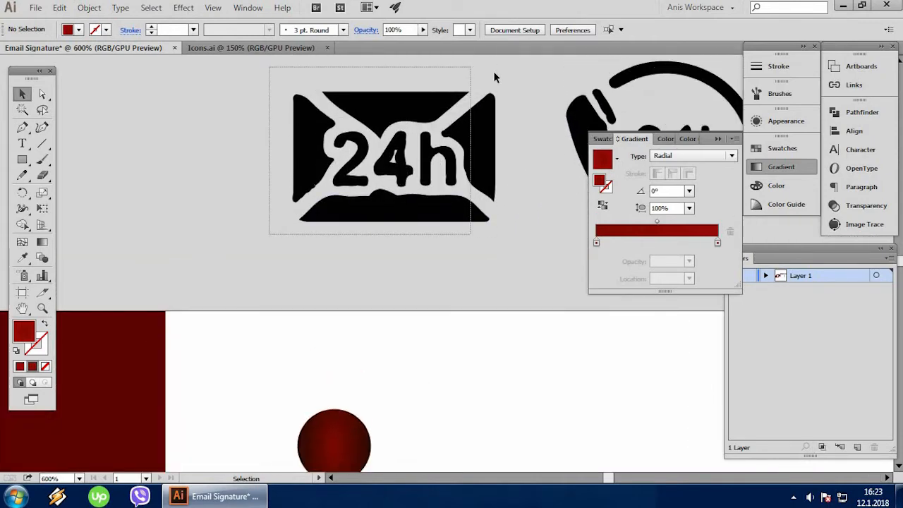
click(484, 158)
scroll(483, 158, down, 5)
drag(489, 134, 339, 358)
scroll(337, 358, up, 4)
Step: Send the top gradient circle to the back, behind the envelope icon
click(317, 230)
click(135, 145)
right_click(318, 229)
mouse_move(423, 420)
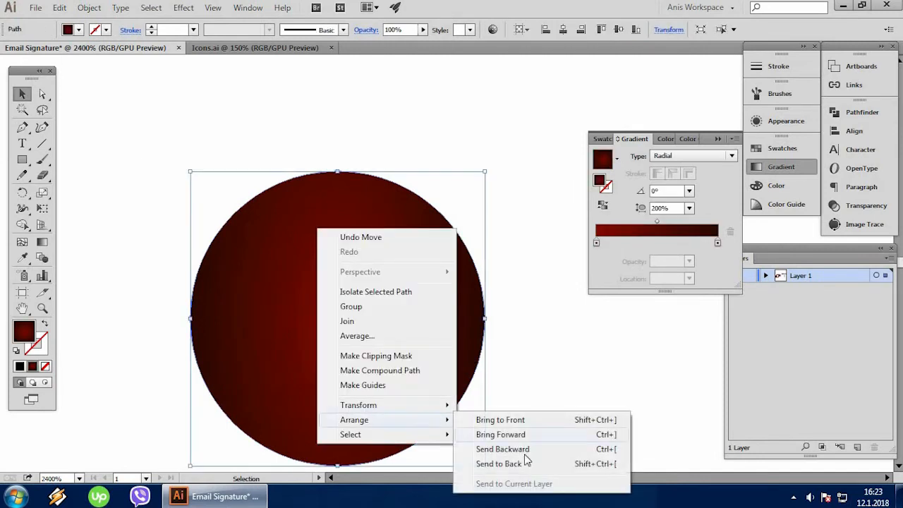
click(499, 463)
Step: Enlarge the envelope icon by about 30% around its center and fill it with off-white F9F4F4
click(383, 303)
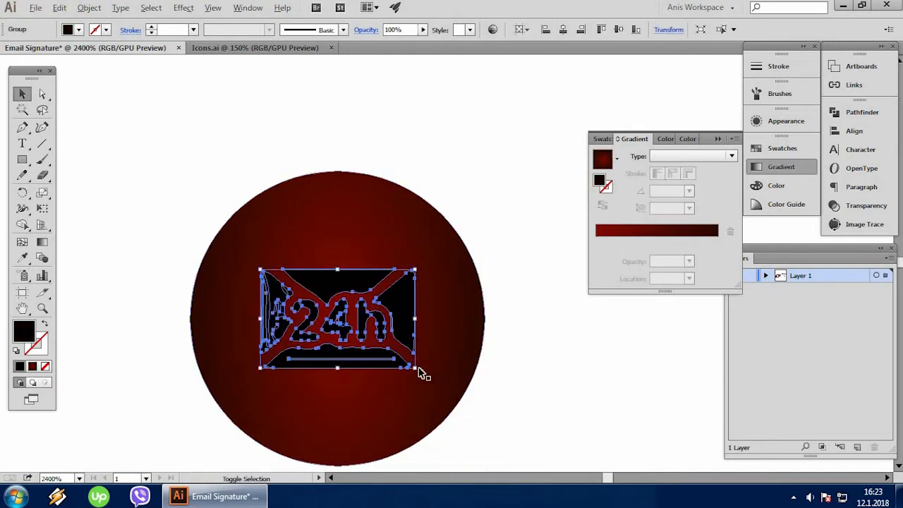
drag(414, 368, 437, 386)
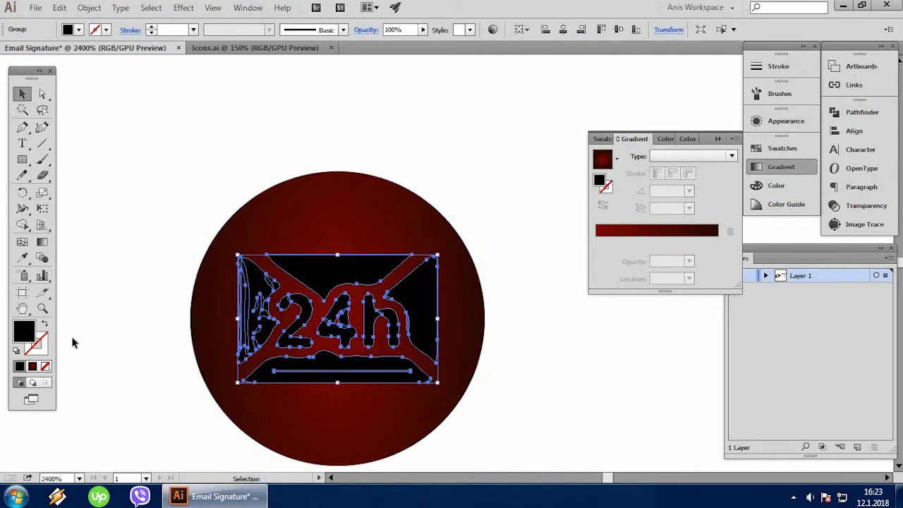
double_click(23, 338)
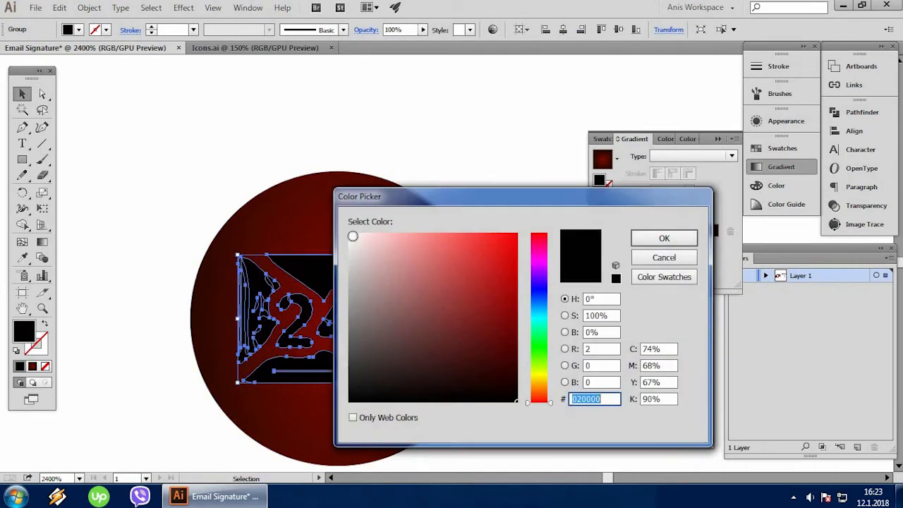
text(F9F4F4)
click(667, 240)
click(657, 374)
Step: Move the 24h phone icon to the circle column, shrink it to fit, and center it on the middle circle
scroll(669, 316, down, 5)
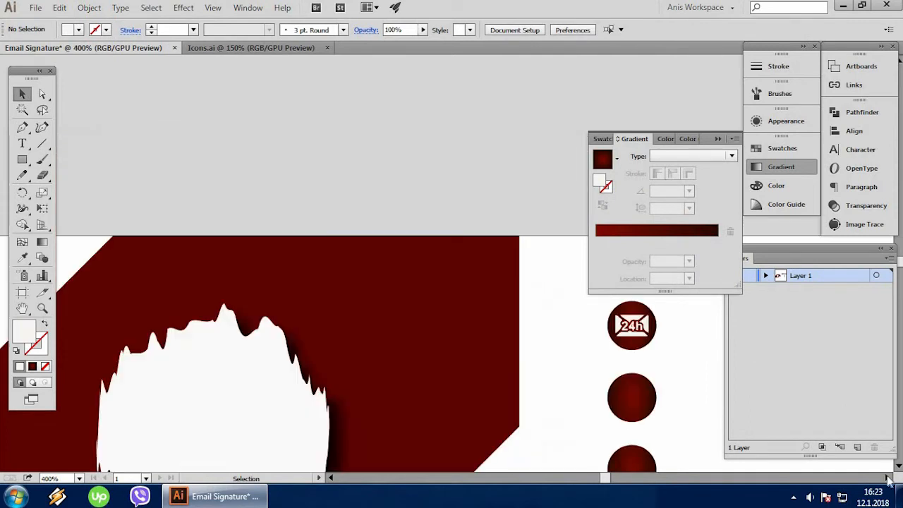
click(887, 477)
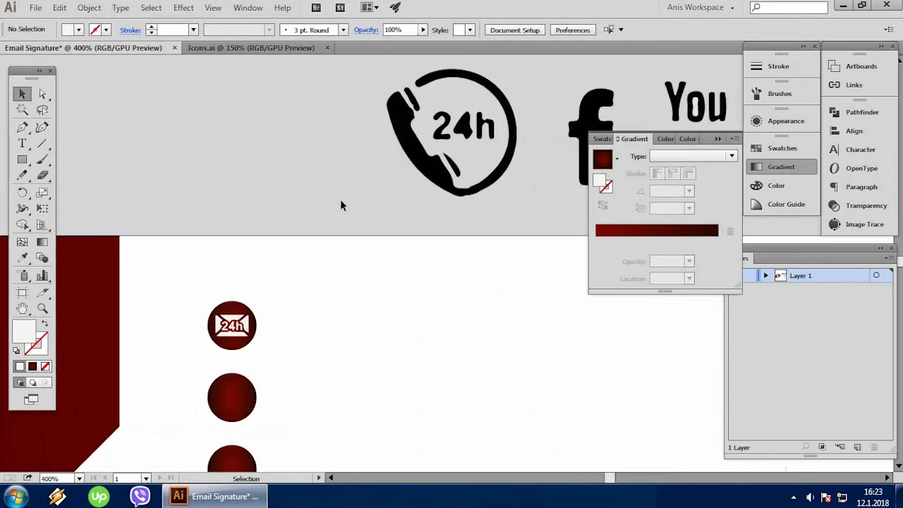
drag(503, 82, 526, 68)
drag(437, 161, 334, 411)
scroll(204, 374, down, 4)
scroll(233, 229, up, 3)
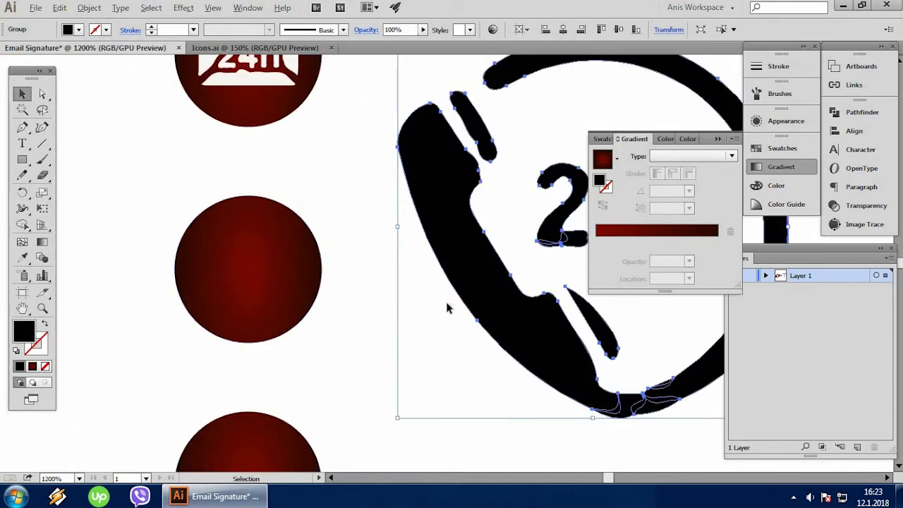
scroll(447, 306, down, 1)
drag(617, 366, 550, 304)
drag(522, 272, 338, 310)
Step: Send the middle gradient circle to the back, behind the phone icon
scroll(339, 311, up, 2)
click(535, 339)
right_click(375, 332)
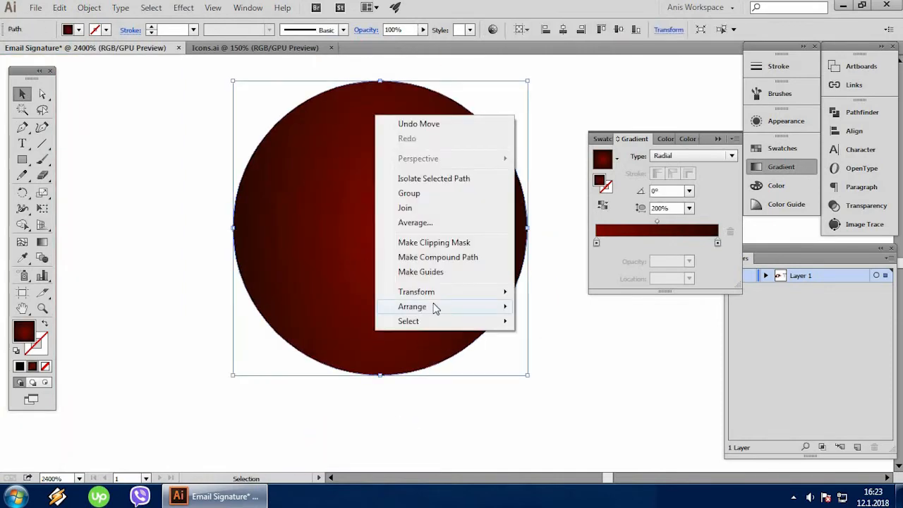
mouse_move(437, 307)
click(557, 350)
click(614, 389)
Step: Shrink the phone icon to about 80% within the middle circle and fill it with off-white F7F2F2
click(338, 270)
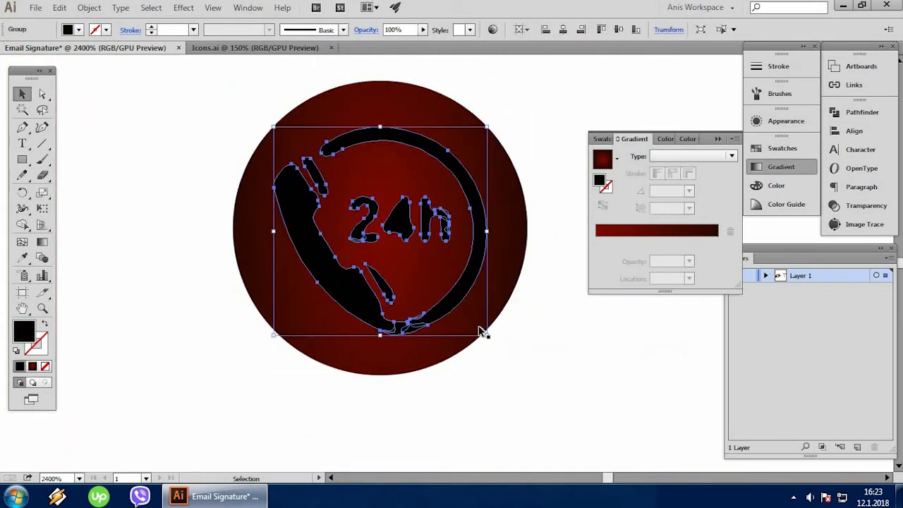
drag(488, 336, 467, 316)
drag(350, 280, 349, 288)
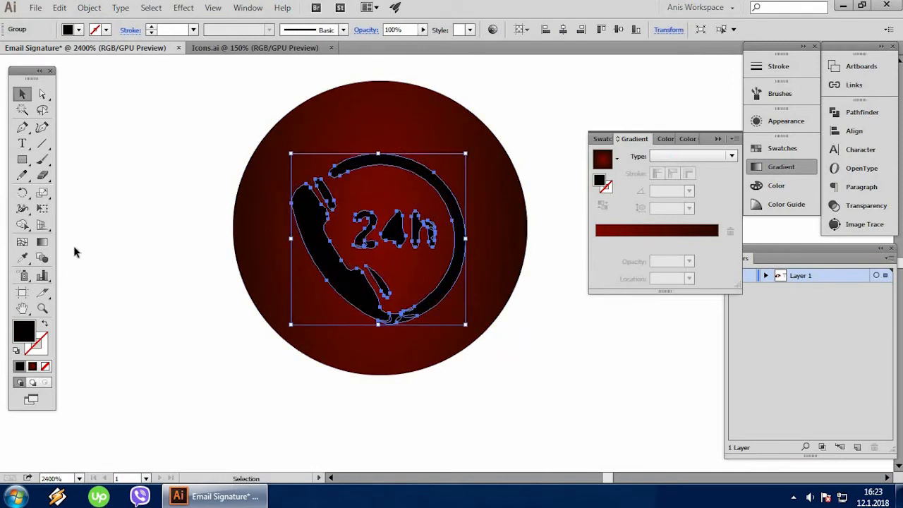
double_click(30, 326)
text(F7F2F2)
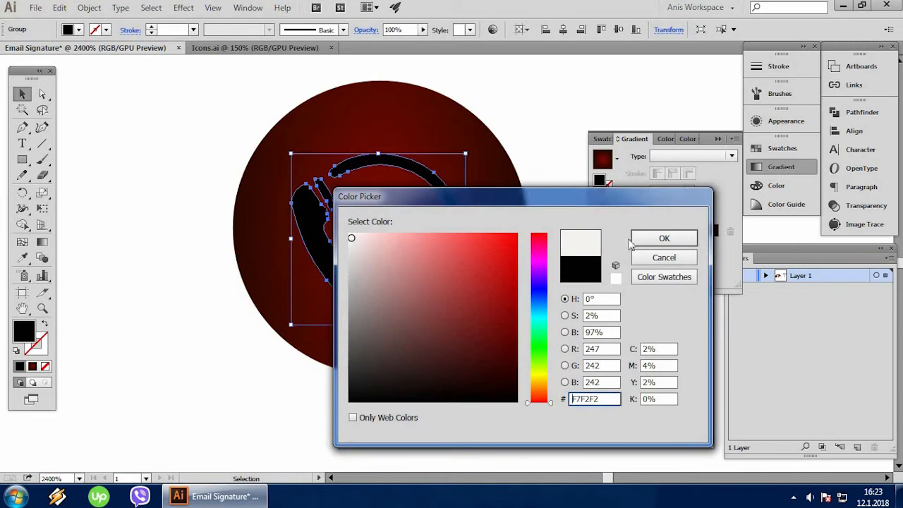
key(Return)
click(175, 324)
Step: Move the location pin icon beside the circle column and scale it down to slightly less than a circle's height
scroll(313, 368, down, 10)
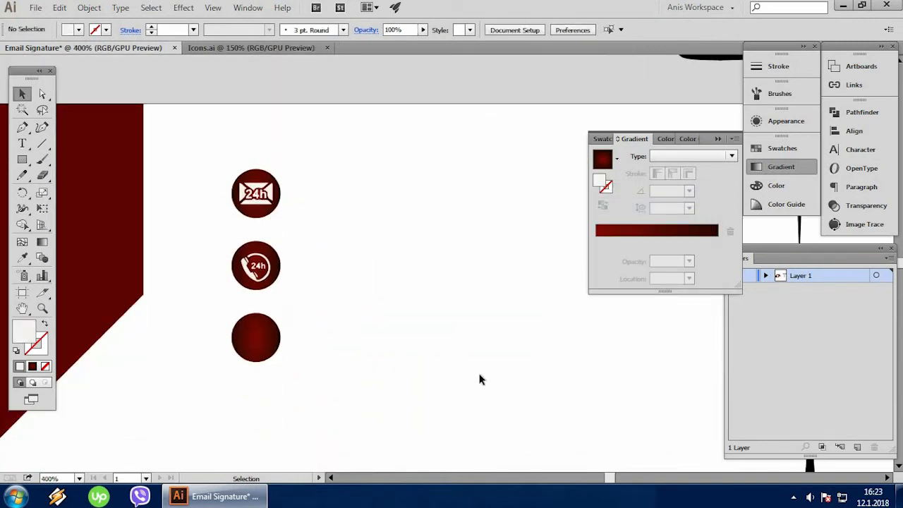
scroll(561, 359, up, 2)
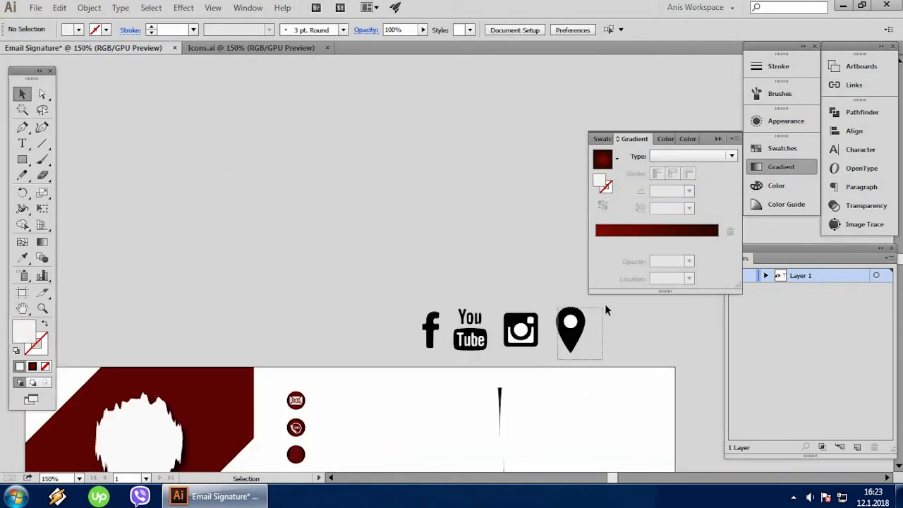
click(571, 337)
drag(571, 337, 350, 438)
scroll(423, 459, up, 2)
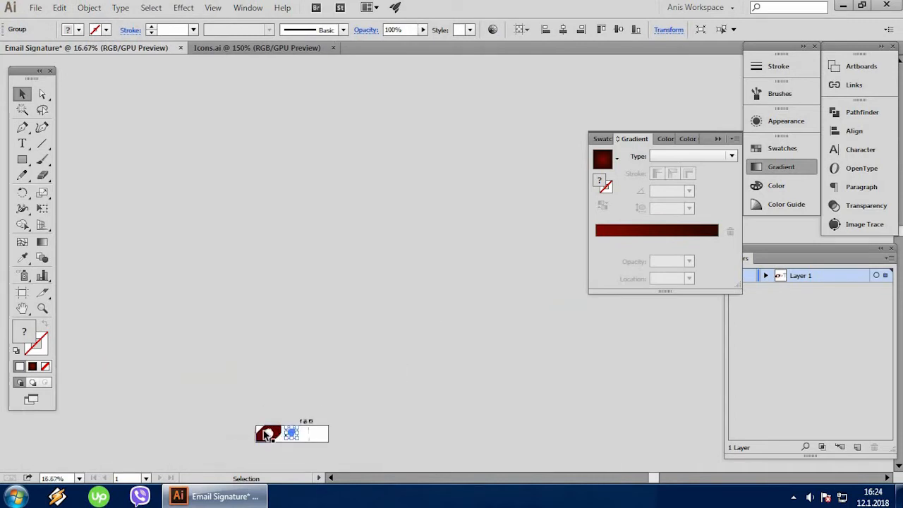
scroll(431, 451, up, 3)
scroll(614, 409, up, 3)
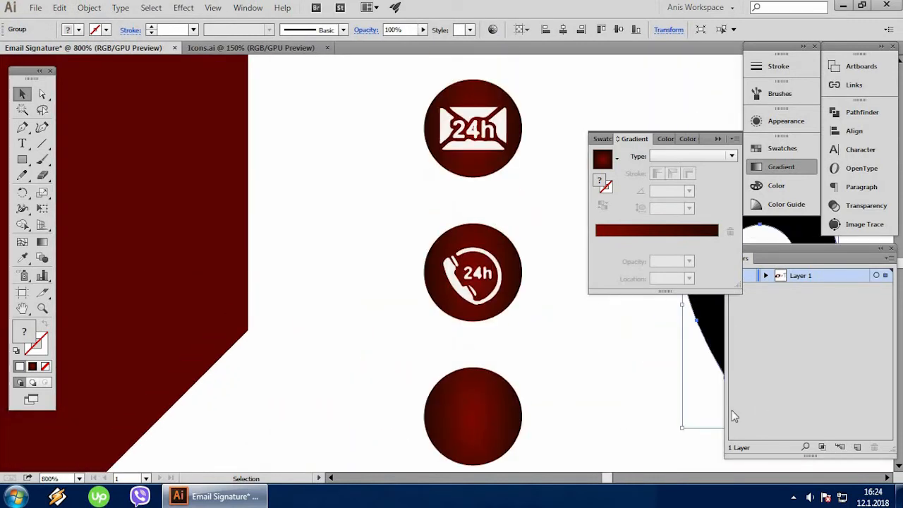
drag(712, 342, 537, 366)
drag(664, 454, 610, 372)
Step: Ungroup the location pin and apply the bottom circle's red radial gradient to the pin's inner circle with the Eyedropper
right_click(578, 337)
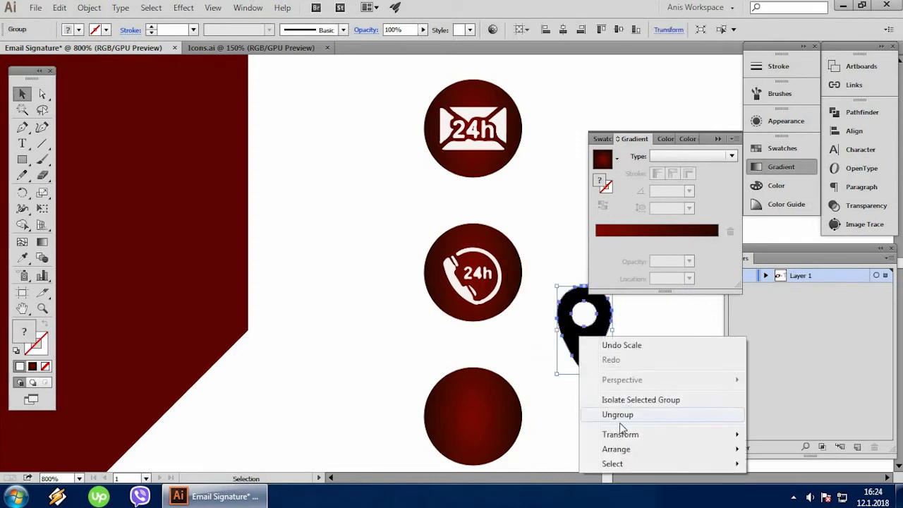
click(627, 415)
click(542, 412)
click(585, 323)
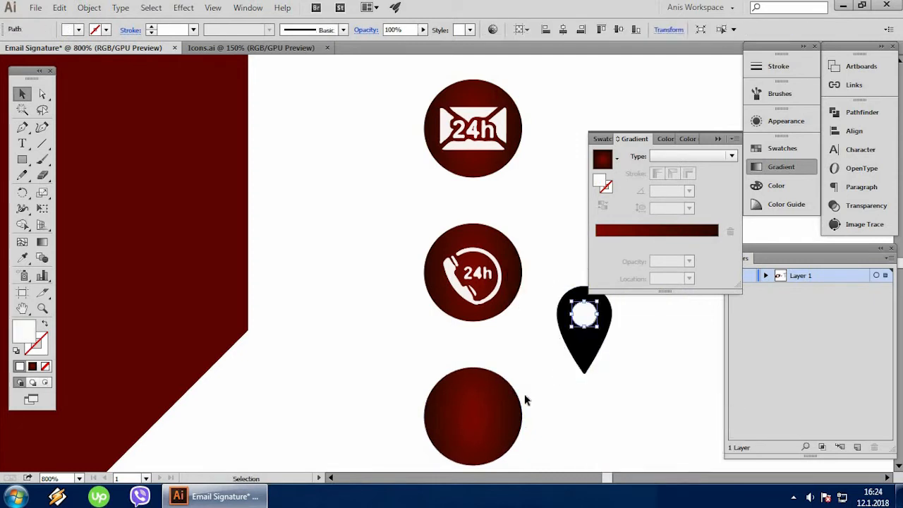
key(i)
click(486, 416)
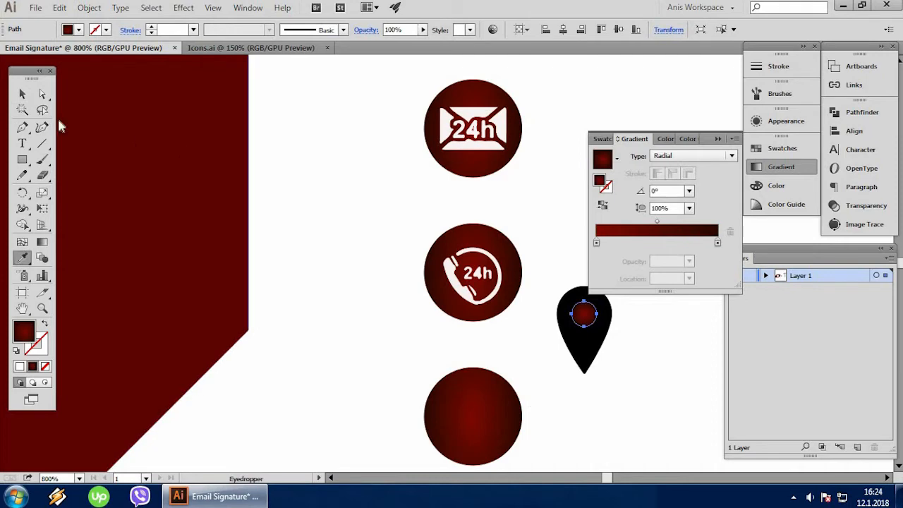
Step: Fill the black body of the location pin with near-white FFFDFD and collapse the gradient settings
drag(553, 368, 615, 330)
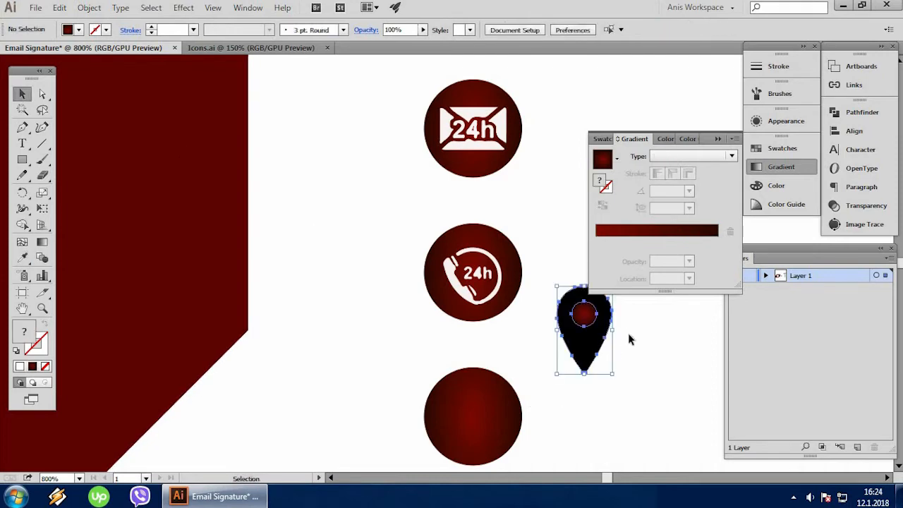
drag(645, 358, 587, 342)
click(589, 348)
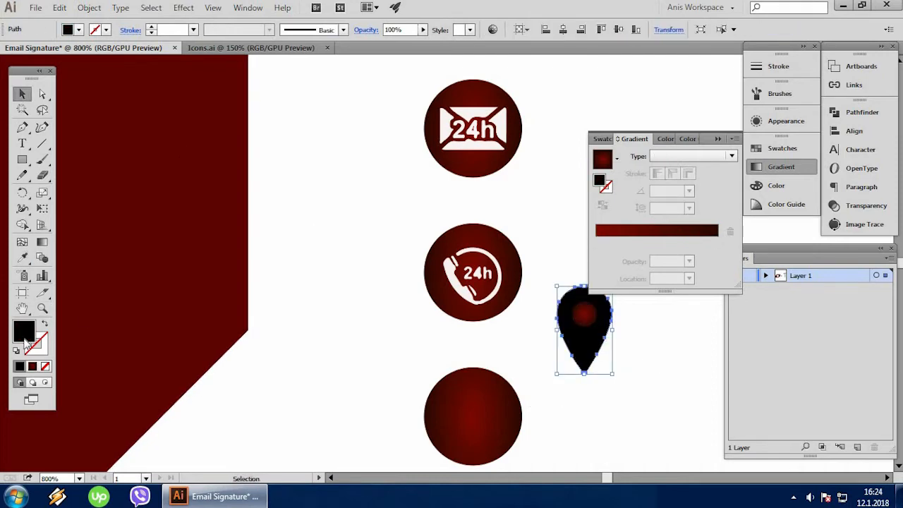
double_click(25, 332)
click(351, 236)
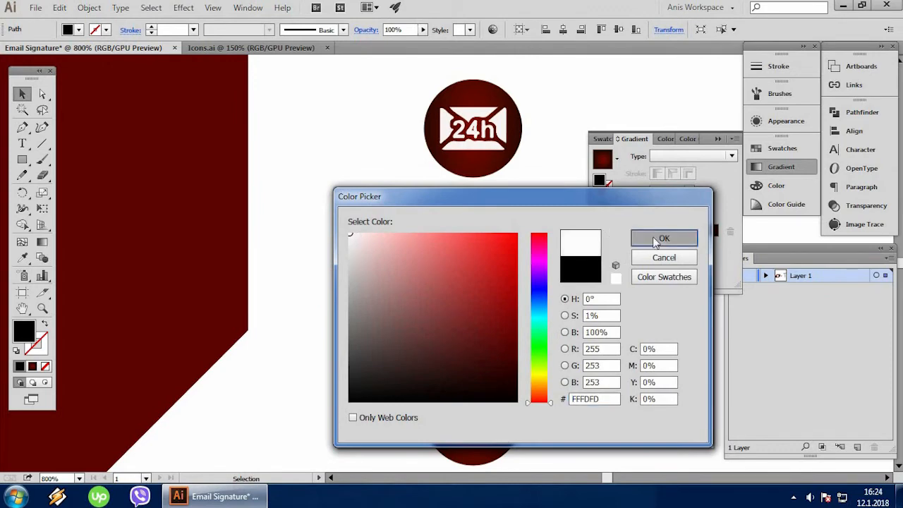
click(656, 240)
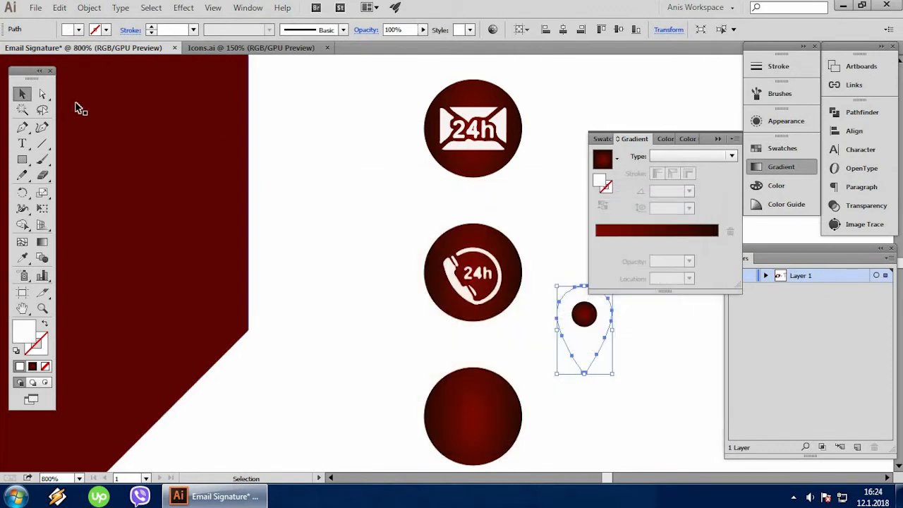
click(717, 139)
Step: Group the white pin body with its gradient inner circle
click(569, 399)
click(595, 326)
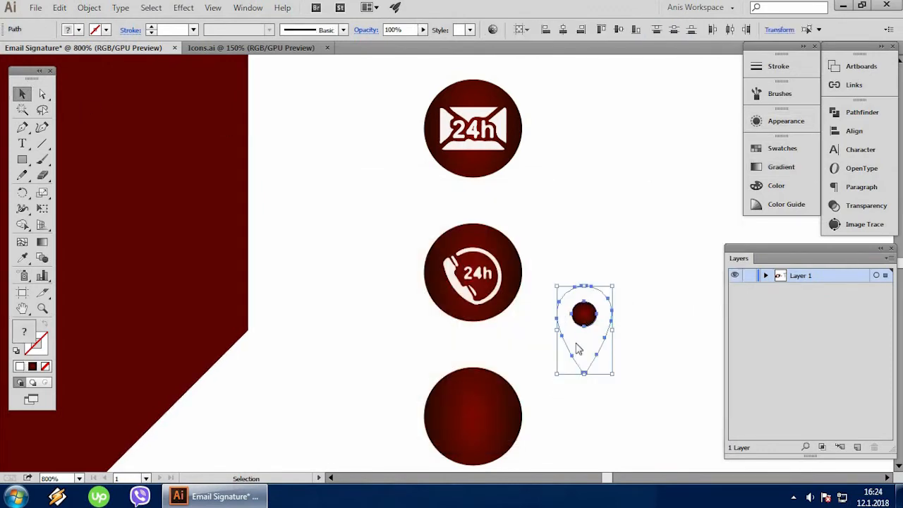
right_click(595, 327)
click(623, 206)
click(605, 352)
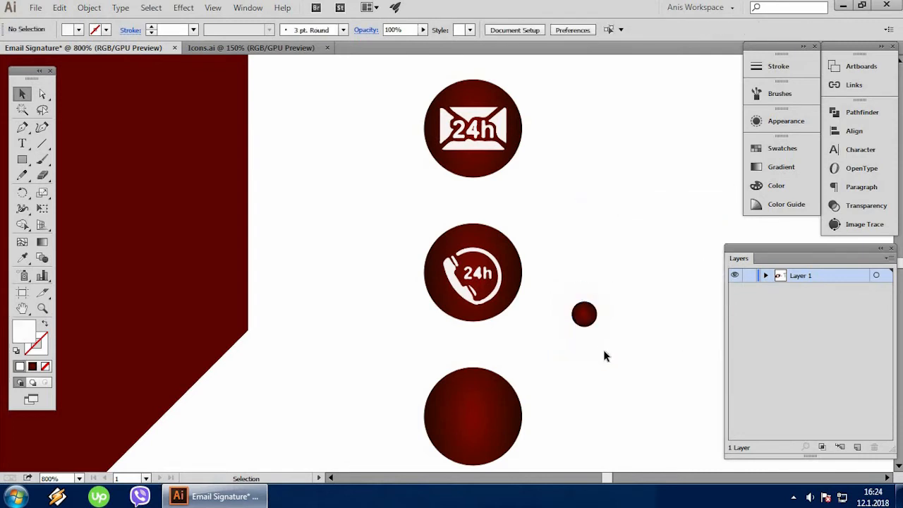
Step: Shrink the location pin to about three quarters of its size and center it on the bottom circle
click(595, 342)
drag(615, 377, 472, 415)
click(646, 371)
Step: Send the bottom gradient circle to the back, behind the location pin
right_click(497, 423)
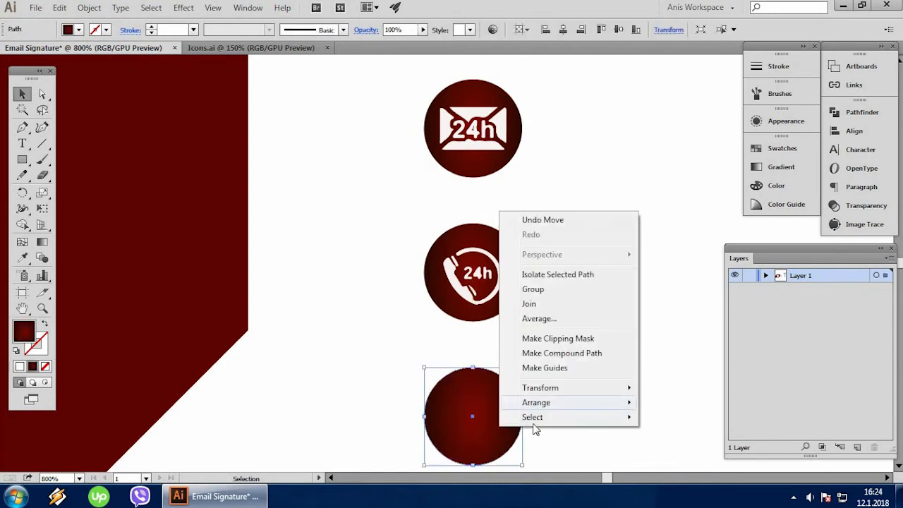
mouse_move(628, 408)
click(672, 447)
click(621, 334)
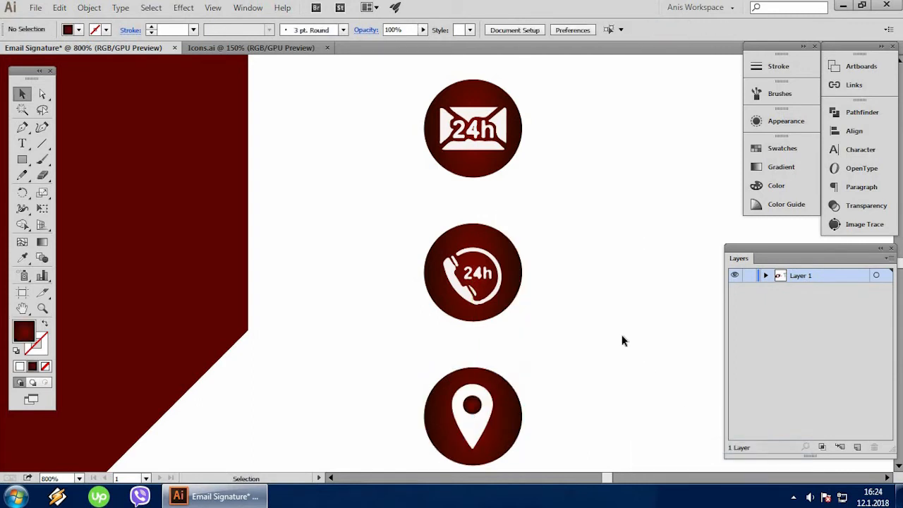
Step: Draw a small gradient-filled rectangle on the artboard just beside the location pin badge
scroll(619, 334, down, 3)
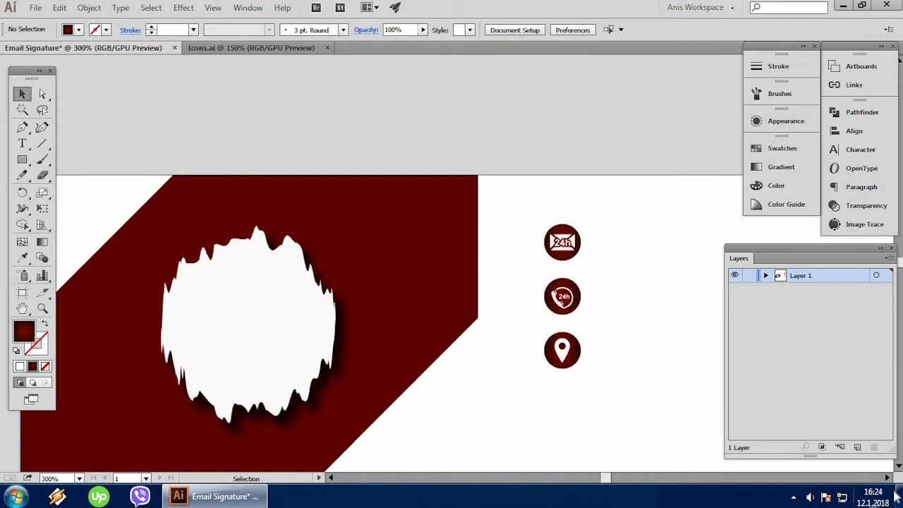
click(887, 479)
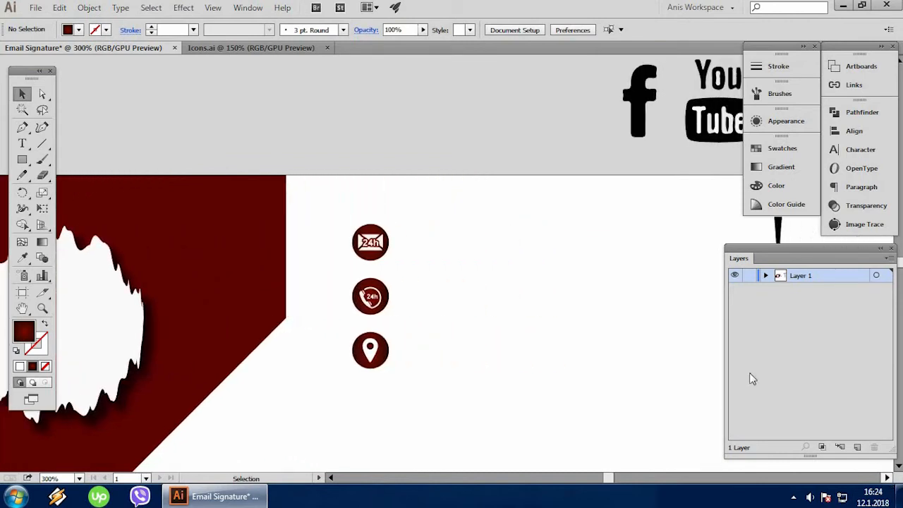
scroll(618, 292, down, 3)
scroll(453, 211, up, 1)
scroll(453, 215, up, 2)
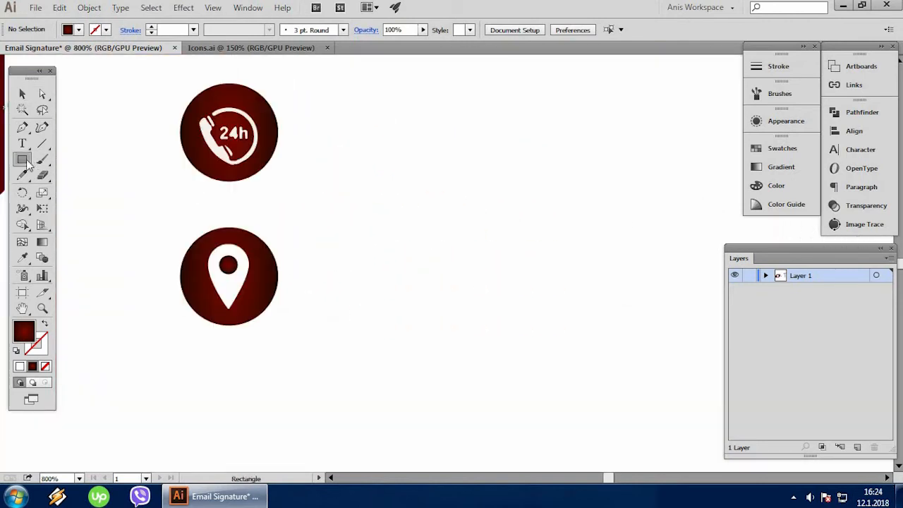
scroll(302, 254, down, 3)
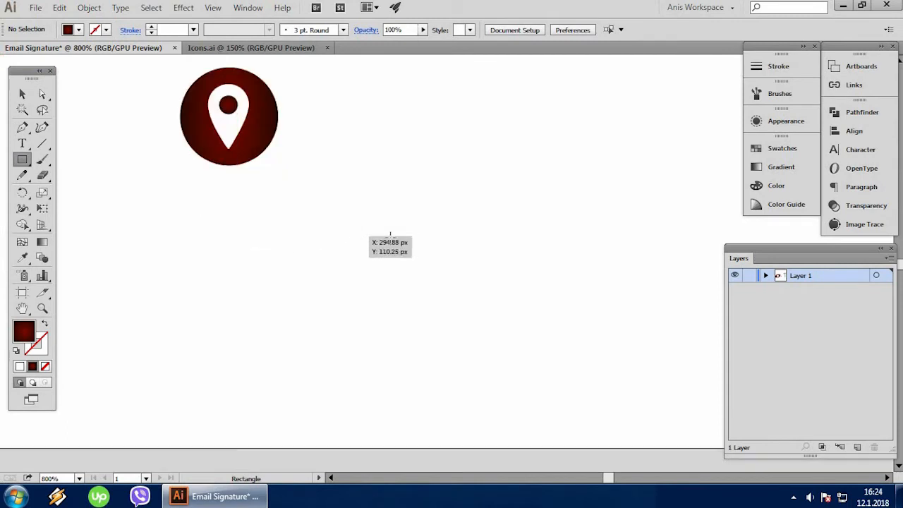
click(887, 478)
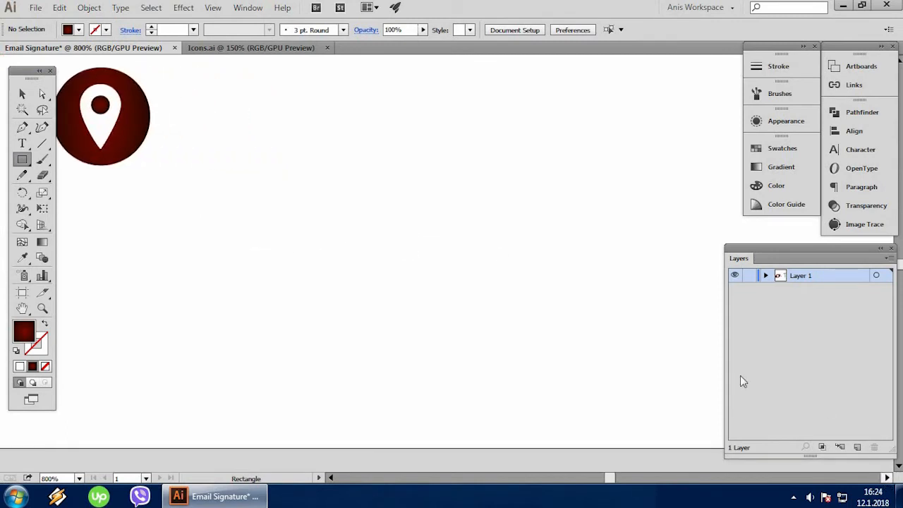
drag(266, 212, 210, 141)
Step: Adjust the new rectangle's proportions to nearly square and move it diagonally below the location pin badge
mouse_move(188, 100)
mouse_down()
mouse_move(189, 85)
mouse_move(188, 92)
mouse_up()
drag(189, 168, 189, 182)
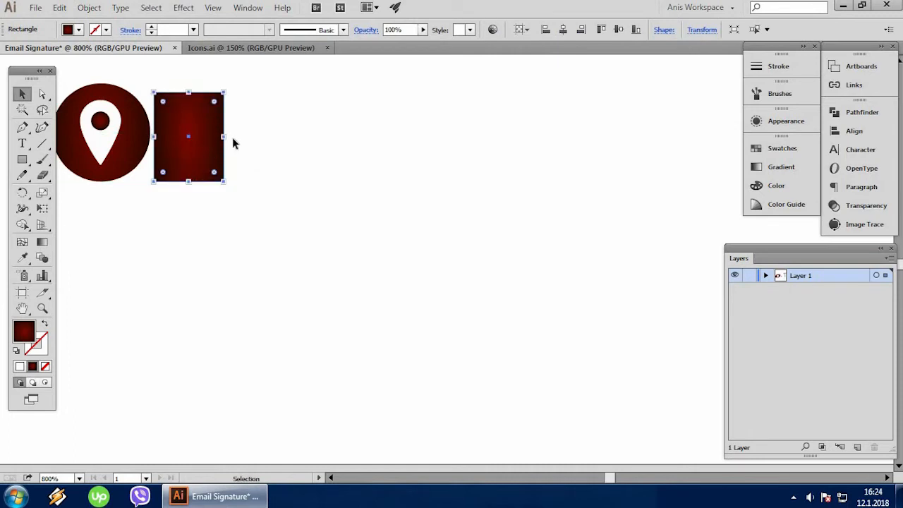
drag(228, 137, 268, 264)
click(393, 232)
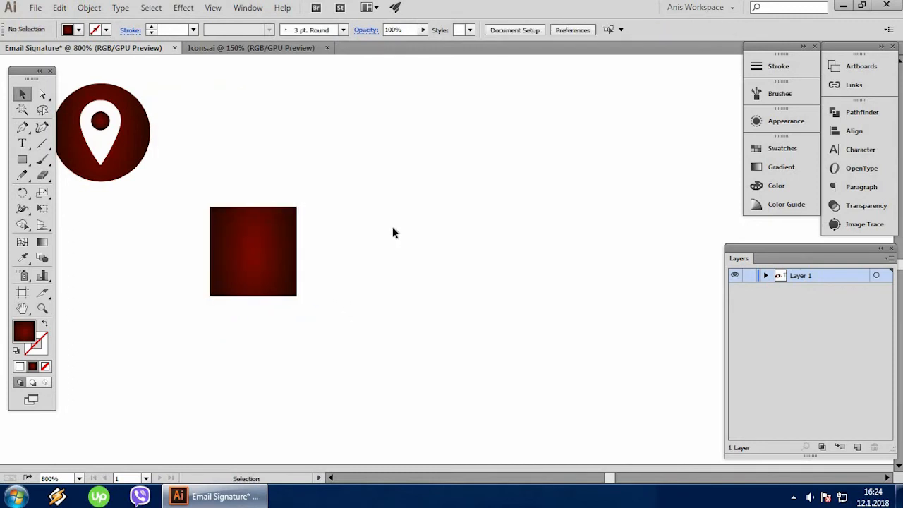
Step: Move the Facebook "f" icon onto the artboard near the gradient square and fill it with near-white
scroll(406, 237, down, 4)
scroll(489, 259, up, 3)
drag(511, 148, 423, 349)
scroll(423, 349, up, 1)
scroll(423, 349, up, 3)
double_click(28, 333)
click(354, 235)
key(Return)
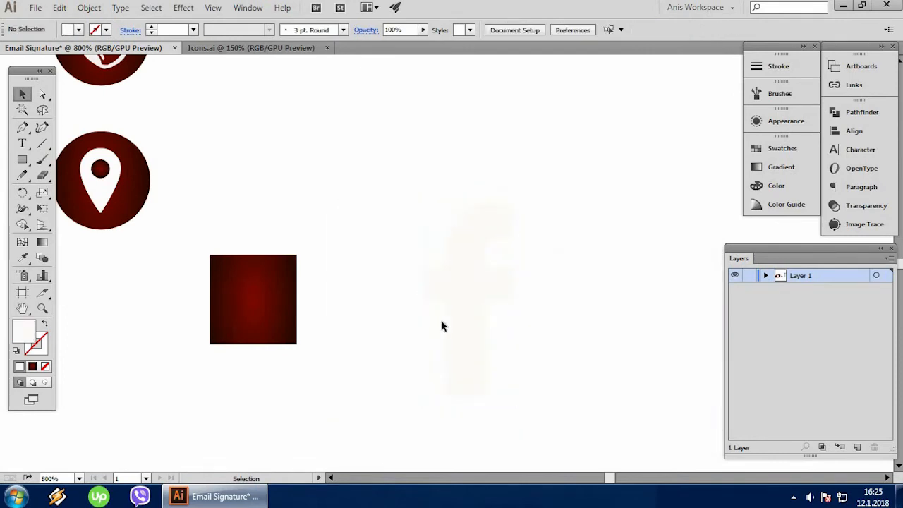
Step: Send the gradient square to the back of the stacking order
right_click(254, 299)
mouse_move(299, 259)
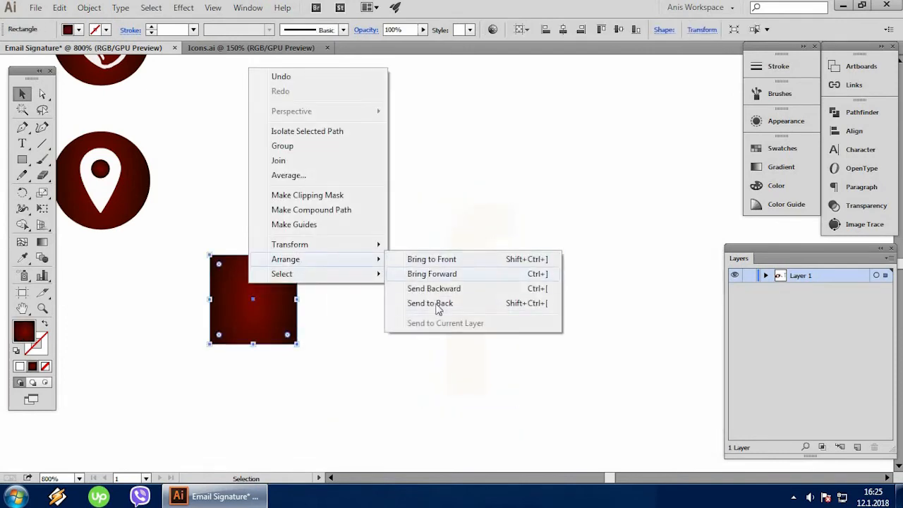
click(436, 309)
Step: Shrink the white Facebook "f" to about a third of its size and center it on the gradient square
drag(412, 388, 535, 262)
drag(442, 309, 402, 321)
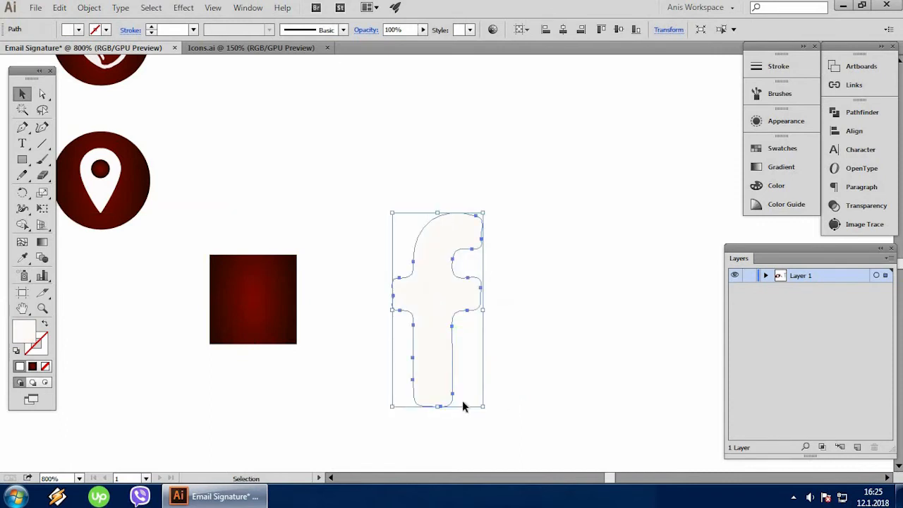
drag(484, 407, 454, 378)
drag(437, 317, 253, 306)
click(381, 261)
Step: Duplicate the gradient square horizontally to the right of the Facebook badge
scroll(500, 190, down, 4)
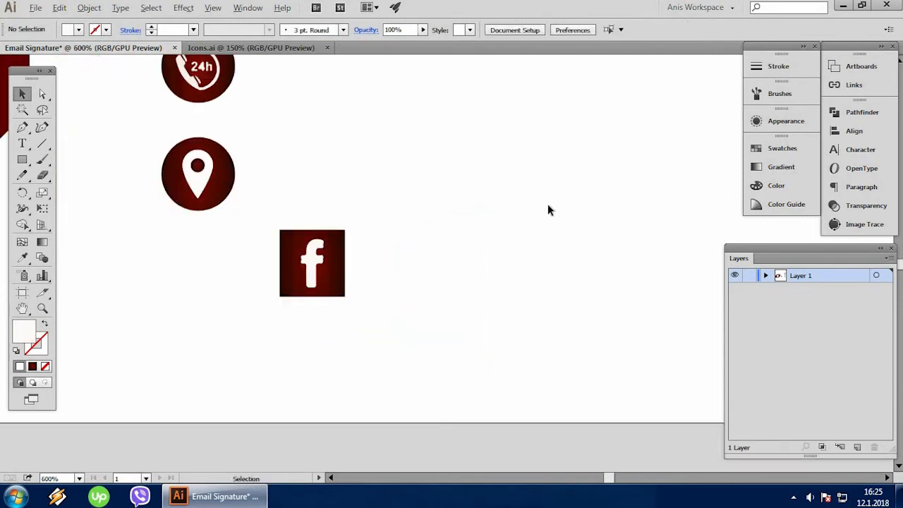
scroll(612, 231, up, 2)
scroll(610, 243, up, 4)
scroll(564, 256, down, 2)
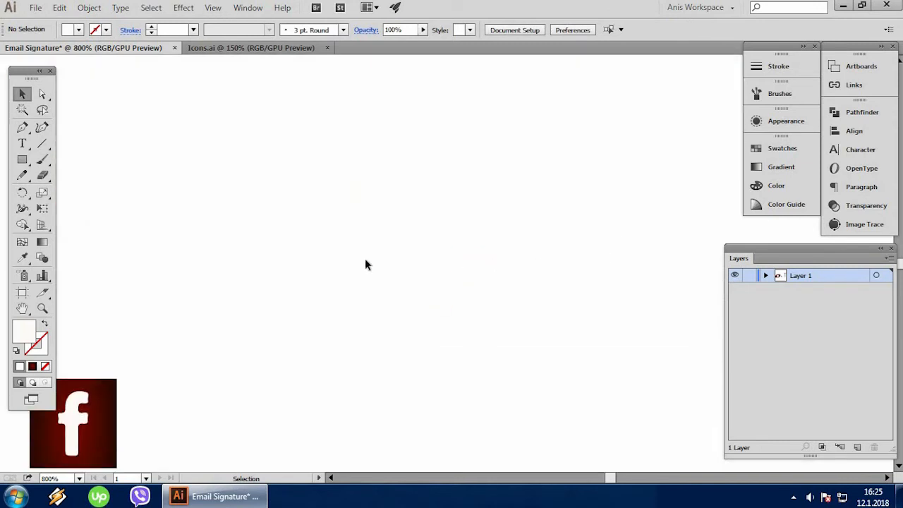
drag(103, 335, 314, 336)
click(385, 331)
Step: Move the YouTube logo from outside the artboard to the empty area above the duplicated square
scroll(394, 326, down, 3)
scroll(524, 231, up, 3)
drag(555, 158, 422, 364)
click(467, 428)
scroll(427, 364, down, 2)
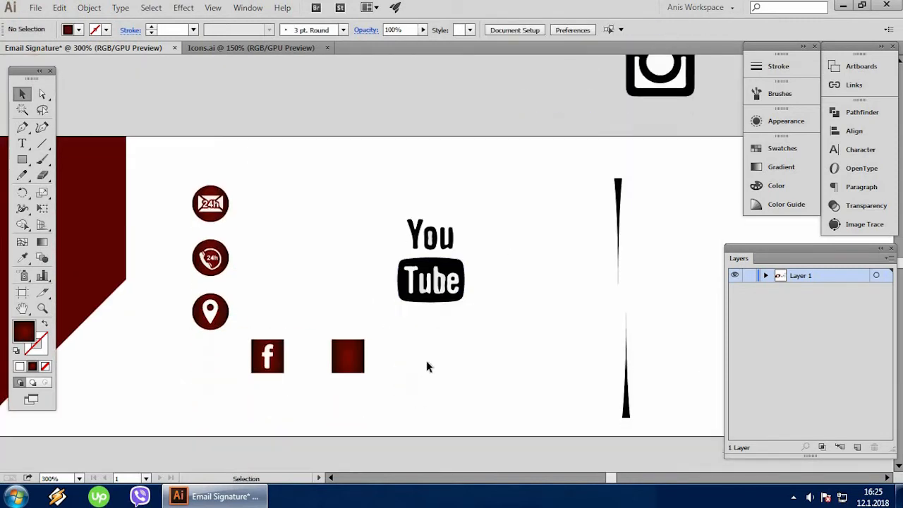
Step: Ungroup the YouTube logo into its separate letter and frame shapes
scroll(440, 304, up, 3)
click(325, 237)
right_click(325, 237)
click(388, 329)
click(413, 362)
Step: Fill the letter T of "Tube" with the dark red gradient sampled from the square
click(354, 250)
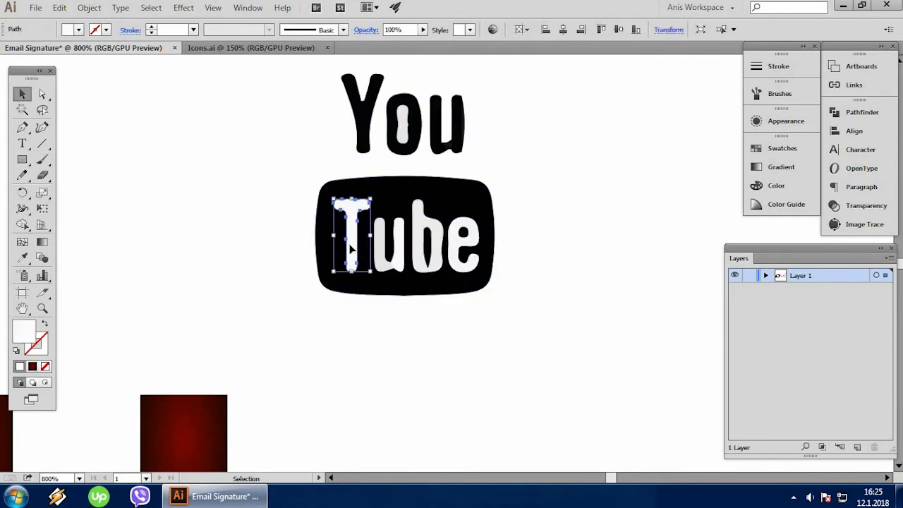
key(i)
click(197, 408)
click(25, 97)
click(244, 229)
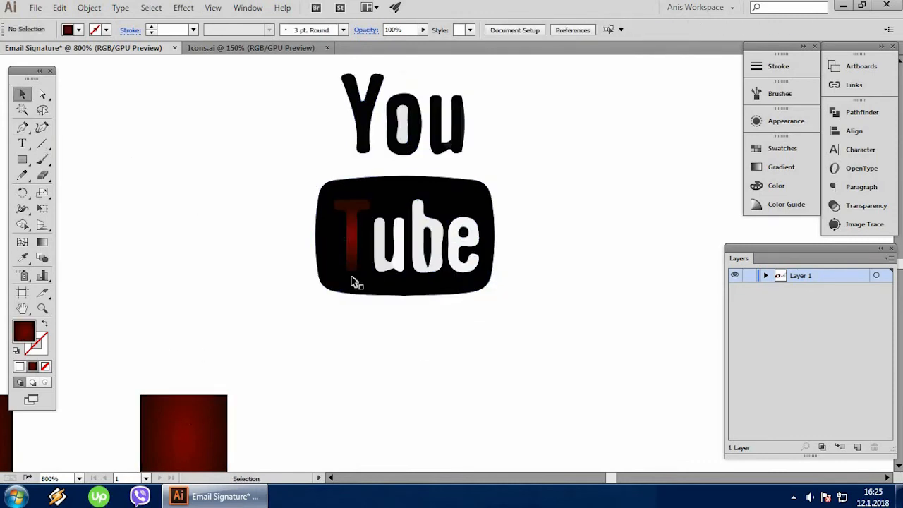
Step: Fill both parts of the letter u in "Tube" with the square's dark red gradient
click(385, 270)
key(i)
click(186, 446)
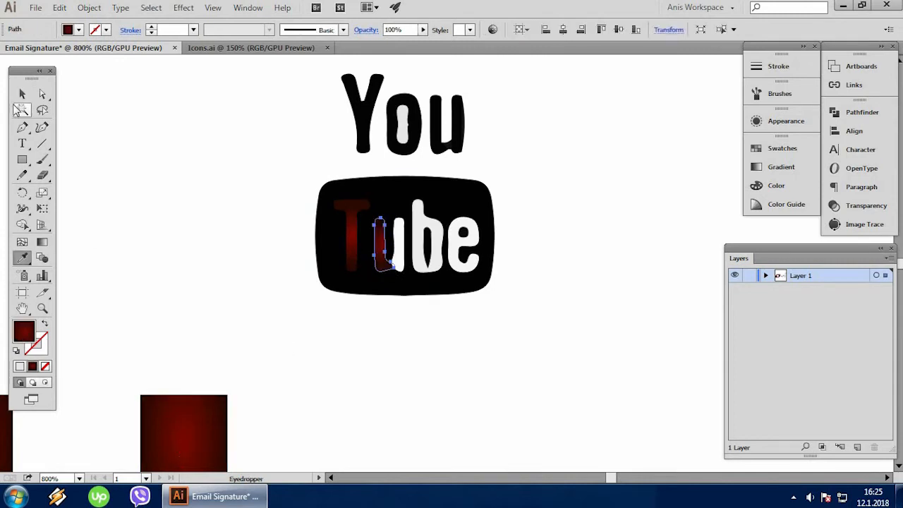
click(292, 199)
click(401, 257)
key(i)
click(211, 418)
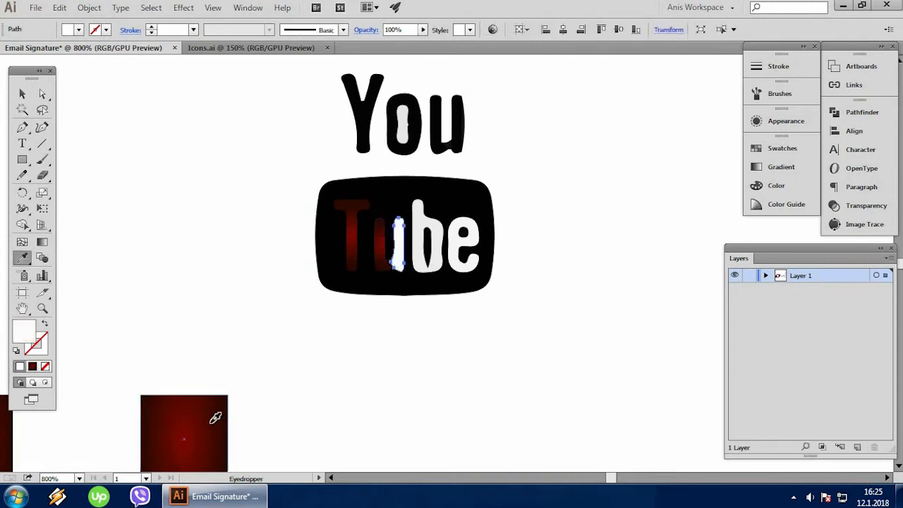
click(21, 95)
click(315, 217)
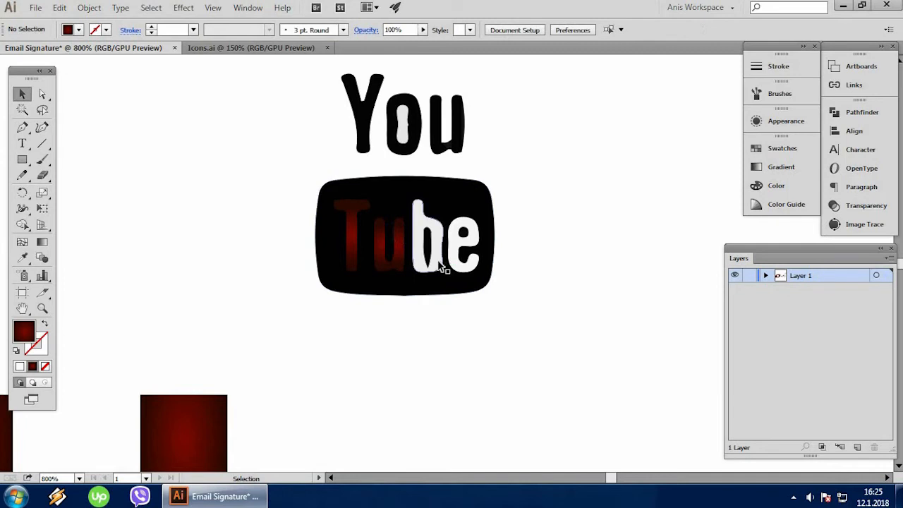
Step: Fill the letters b and e of "Tube" with the same dark red gradient from the square
click(443, 267)
key(i)
click(217, 401)
click(21, 94)
click(498, 268)
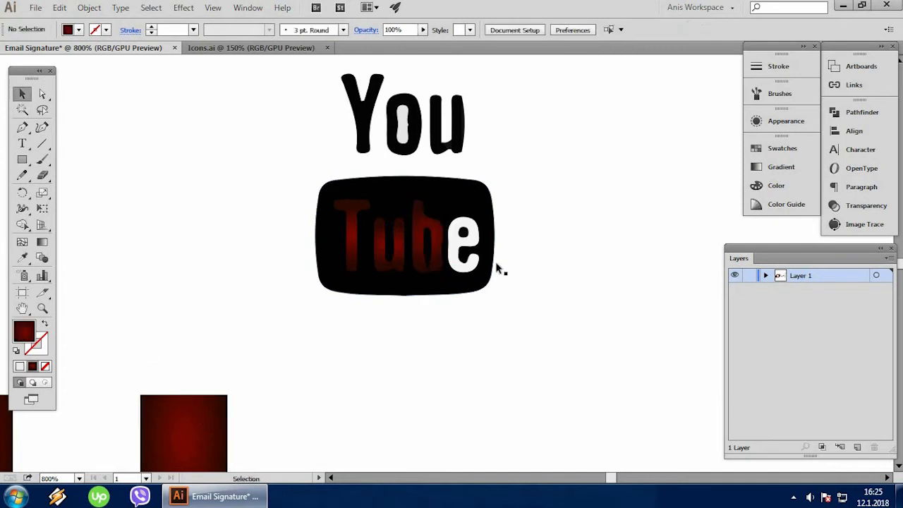
click(469, 265)
key(i)
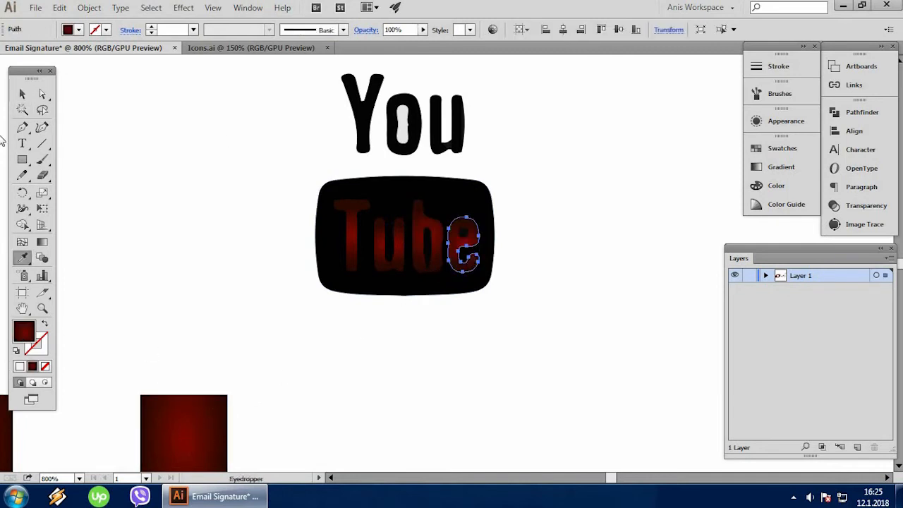
drag(296, 305, 525, 86)
click(538, 151)
Step: Fill the black rounded frame behind "Tube" with white sampled from the artboard background
click(416, 198)
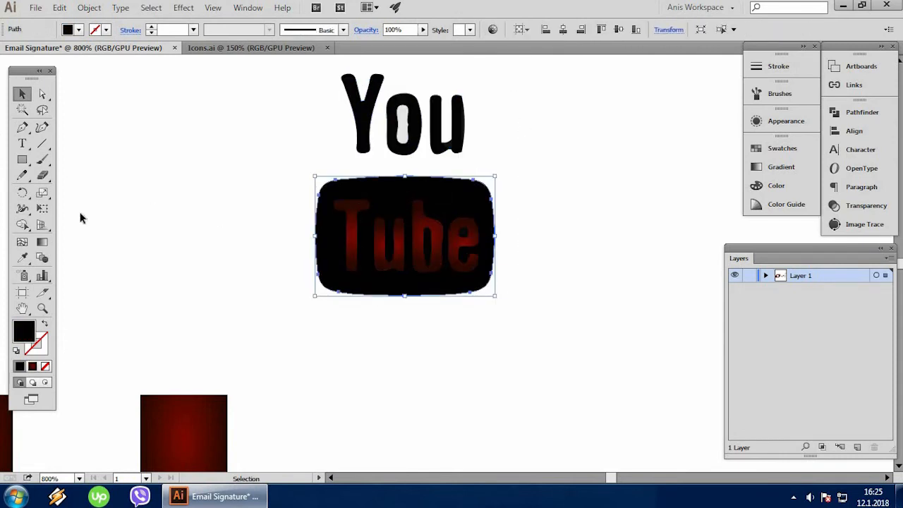
key(i)
click(218, 233)
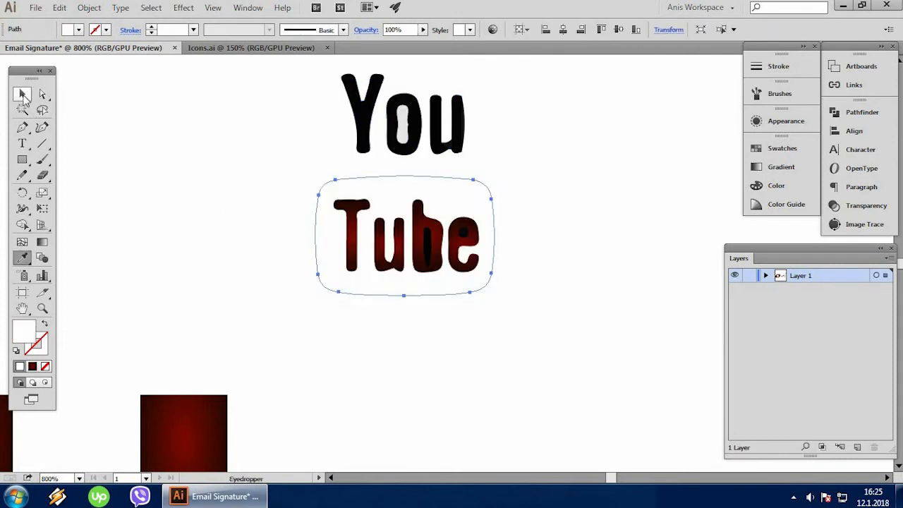
click(23, 97)
click(329, 119)
Step: Fill the letter Y and the outer shape of the o in "You" with the white of the background
click(363, 122)
key(i)
click(188, 132)
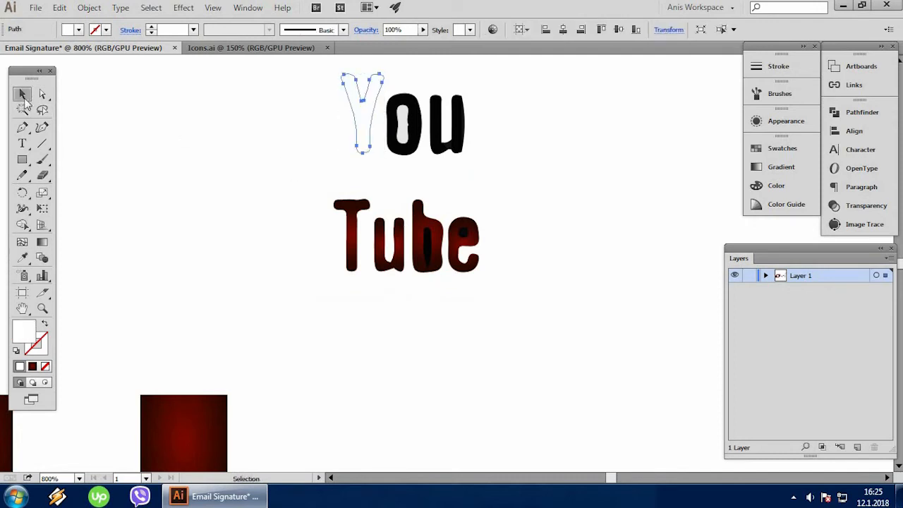
click(416, 146)
key(i)
click(219, 207)
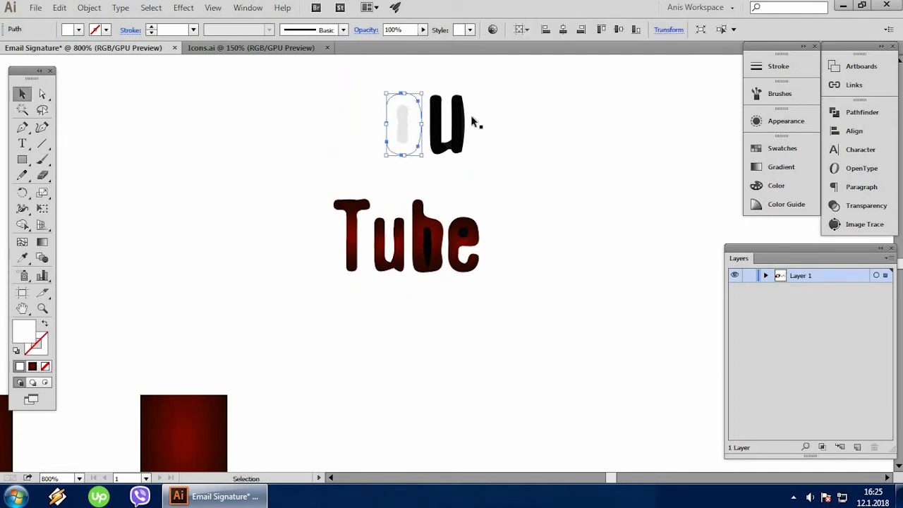
Step: Select all the pieces of the u in "You" and fill them with the background white
click(463, 136)
key(i)
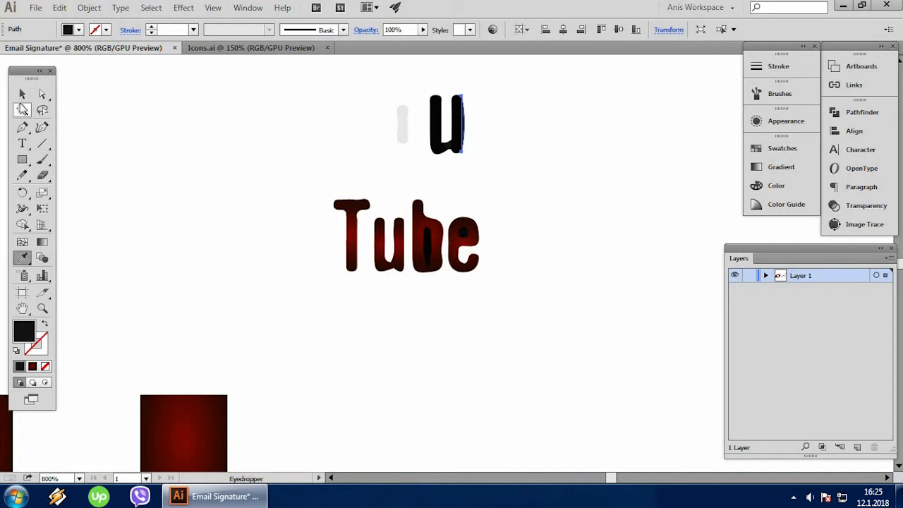
click(462, 160)
click(435, 105)
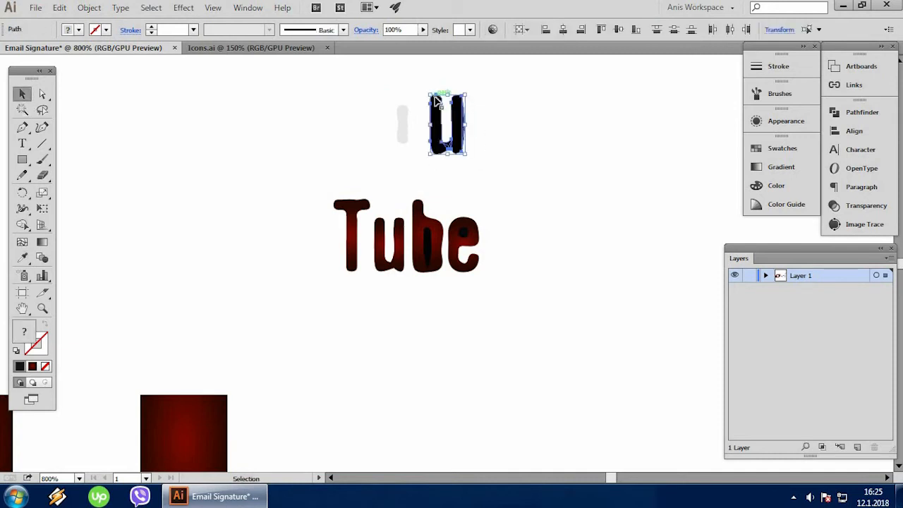
key(i)
click(172, 170)
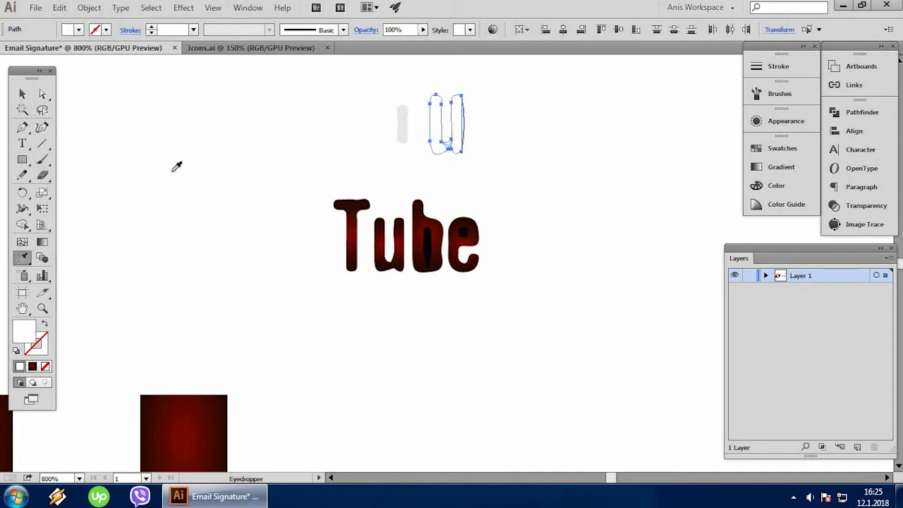
Step: Group all the shapes of the recolored YouTube logo
drag(268, 324, 554, 75)
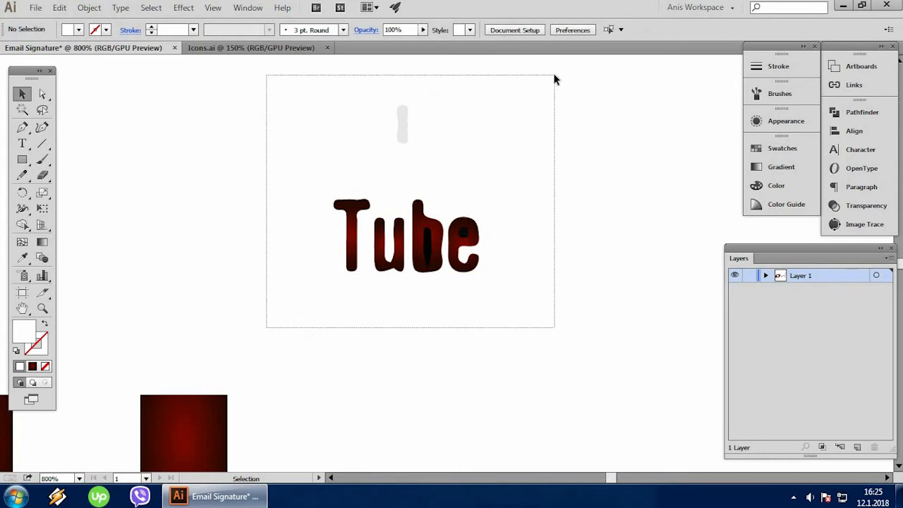
right_click(425, 222)
click(479, 283)
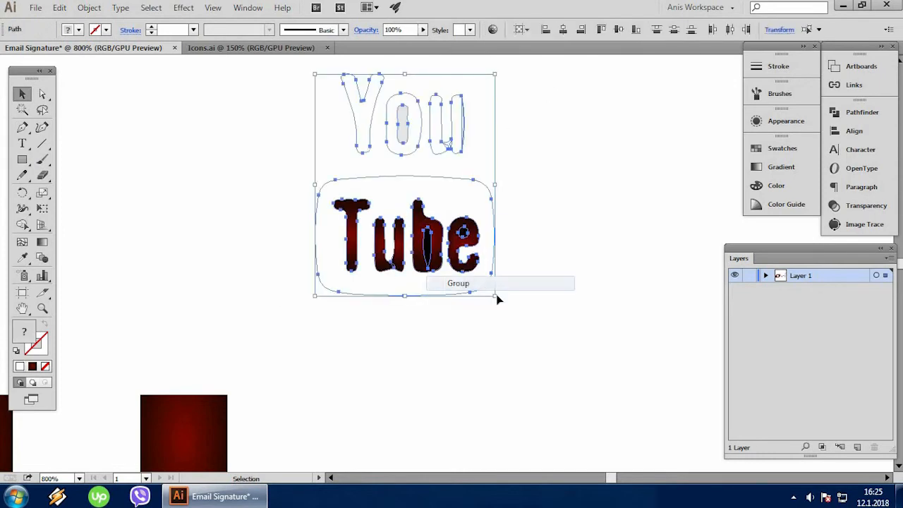
Step: Shrink the YouTube logo to about a quarter of its size and center it on the second gradient square
scroll(479, 264, down, 2)
drag(432, 166, 343, 379)
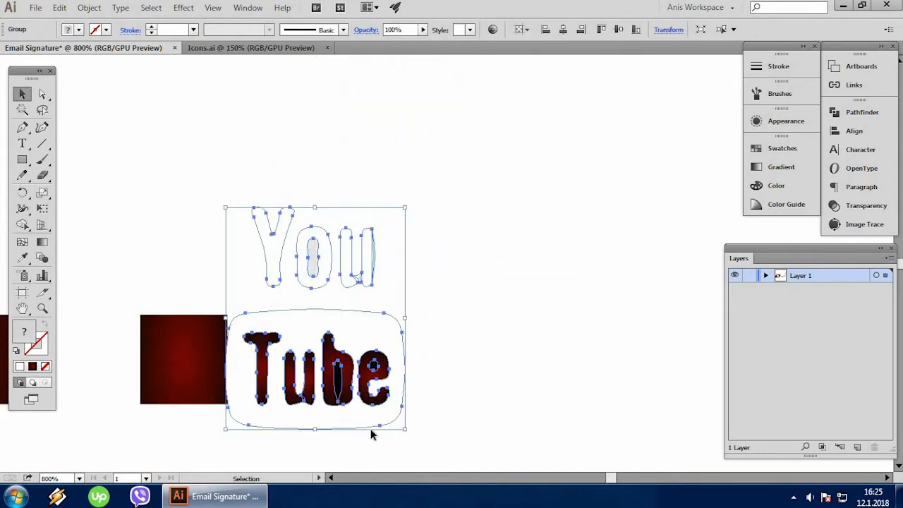
drag(407, 432, 339, 346)
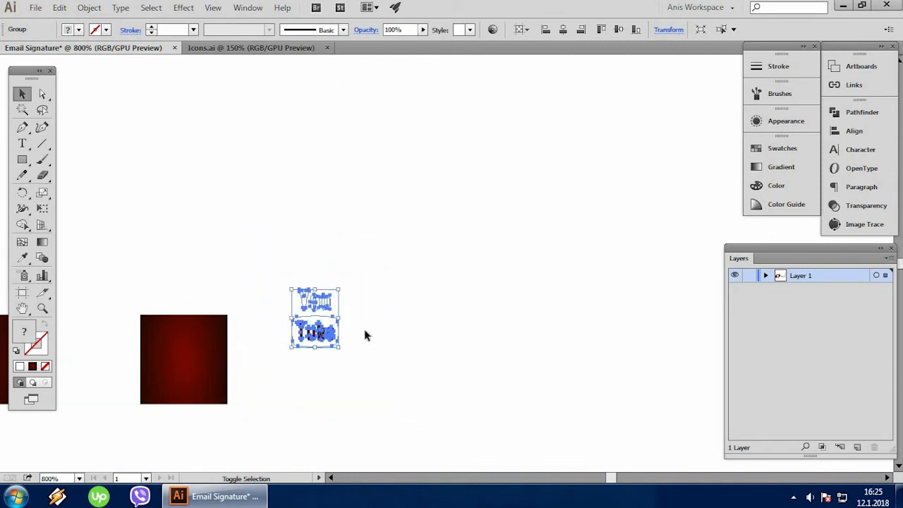
click(293, 349)
scroll(235, 348, up, 1)
drag(419, 249, 168, 392)
drag(161, 390, 163, 388)
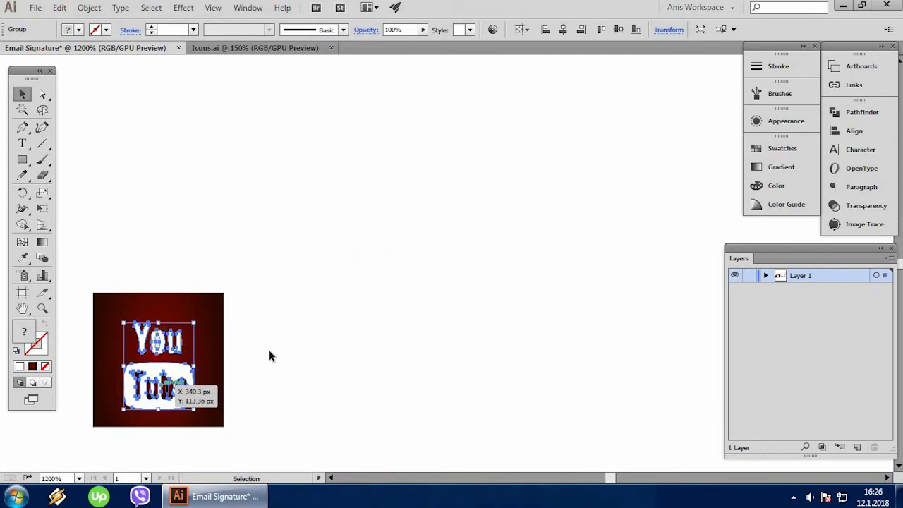
click(268, 350)
Step: Ungroup the YouTube logo and fill the inside of the o in "You" with the dark red gradient of the square
scroll(128, 350, up, 3)
scroll(197, 346, down, 3)
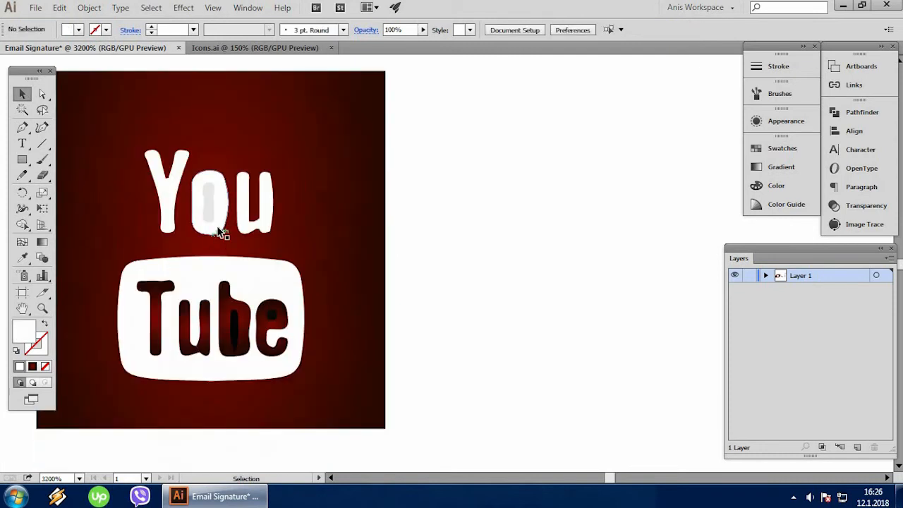
click(215, 208)
right_click(215, 209)
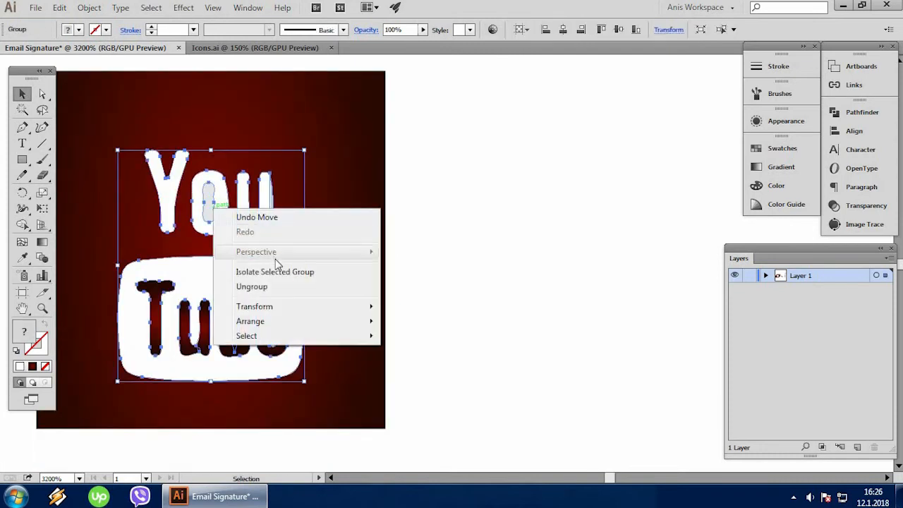
click(273, 290)
click(445, 258)
click(206, 206)
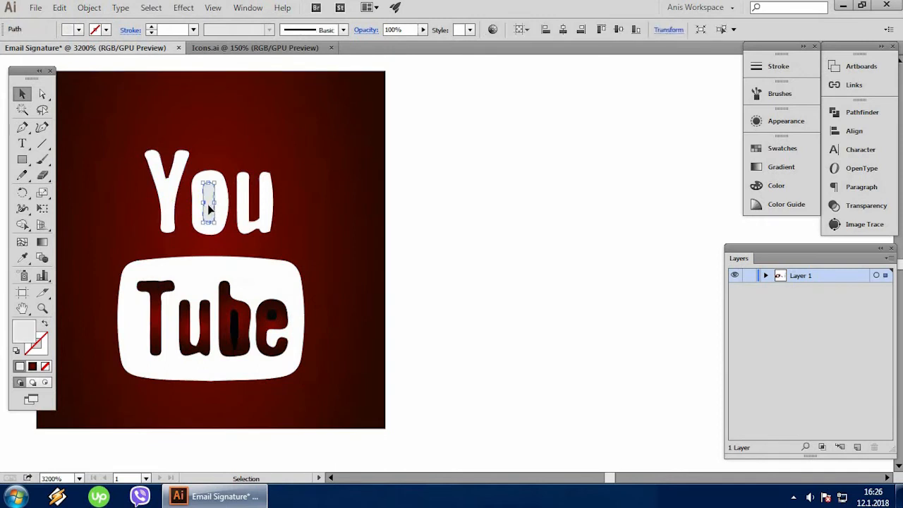
click(22, 258)
click(130, 223)
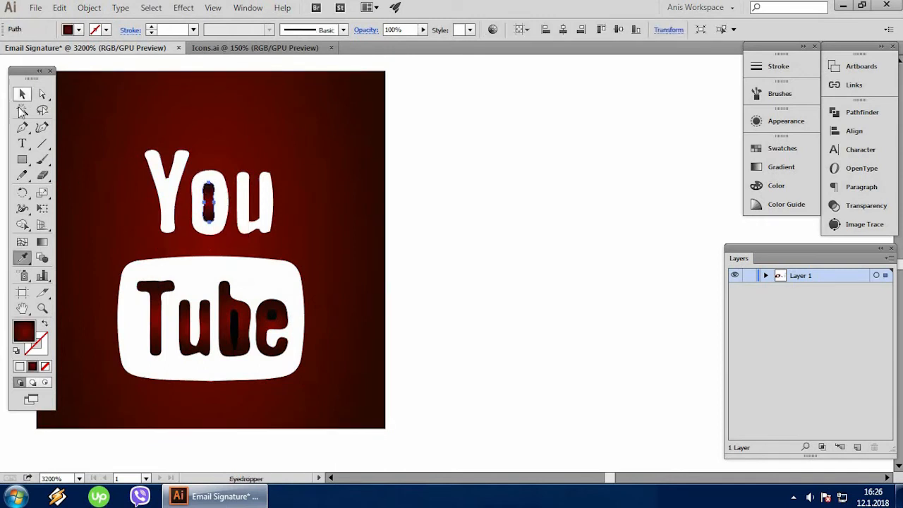
click(22, 94)
click(423, 215)
Step: Fill the small inner shapes of the e and the b in "Tube" with the white of the logo
click(272, 316)
key(i)
click(243, 287)
click(21, 93)
click(232, 322)
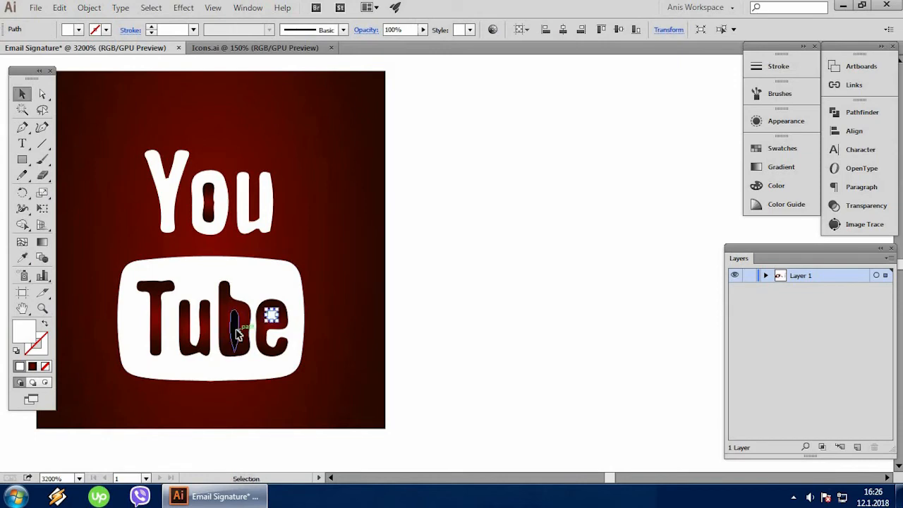
key(i)
click(215, 287)
click(22, 94)
click(478, 203)
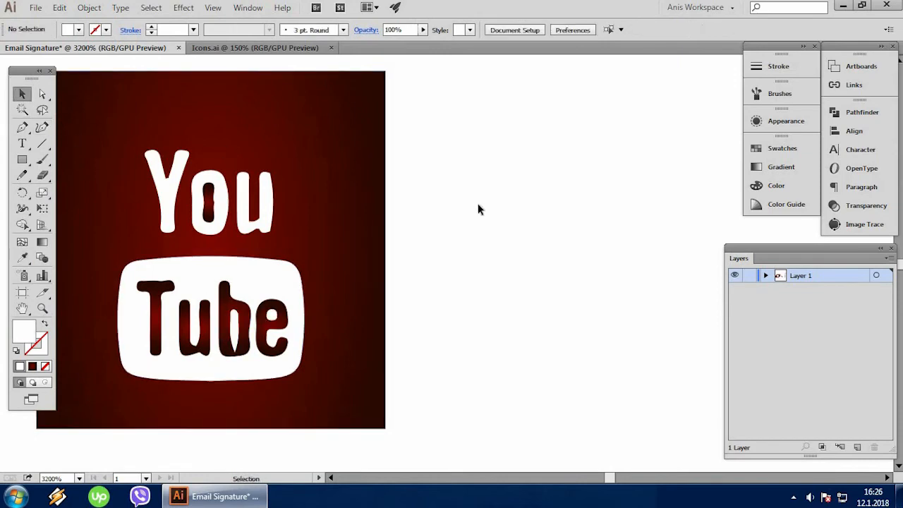
Step: Draw a horizontal spacer line from the Facebook square's right edge to the YouTube square's left edge
scroll(477, 203, down, 3)
scroll(541, 237, down, 2)
scroll(632, 264, up, 5)
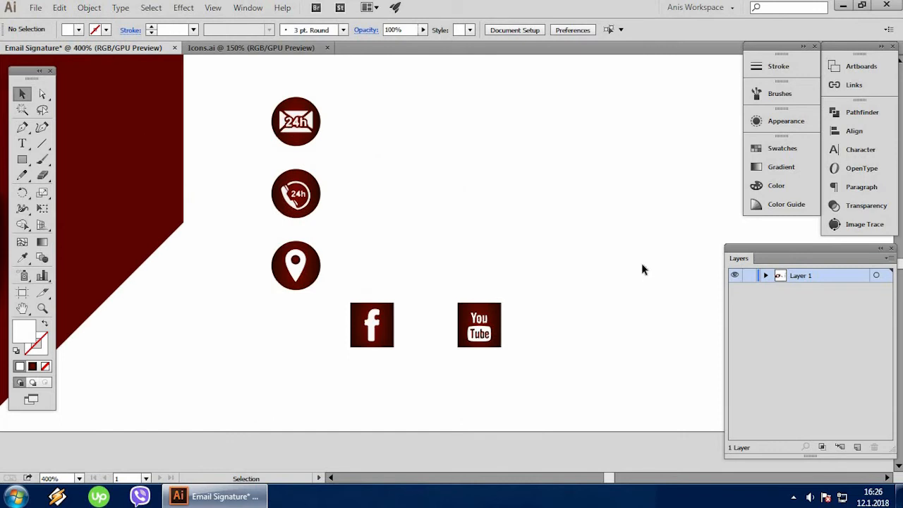
scroll(607, 330, down, 2)
scroll(637, 347, up, 1)
scroll(497, 321, up, 1)
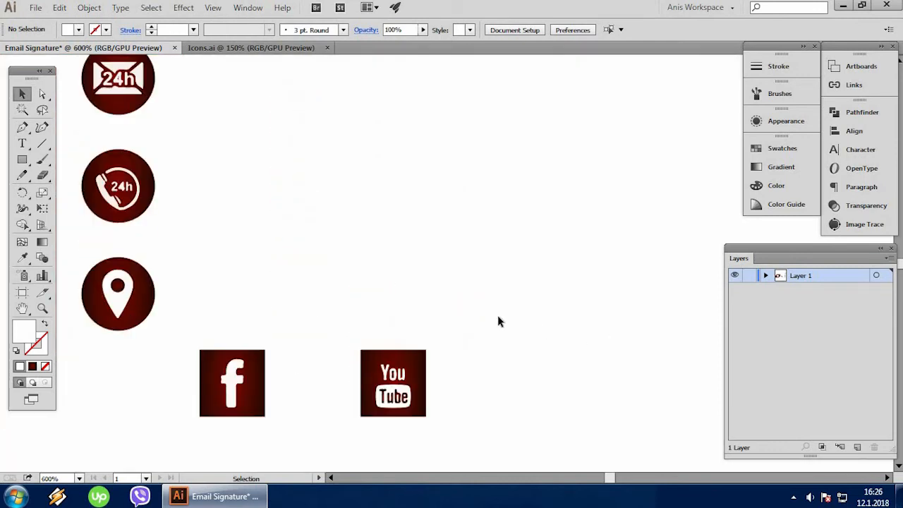
click(416, 373)
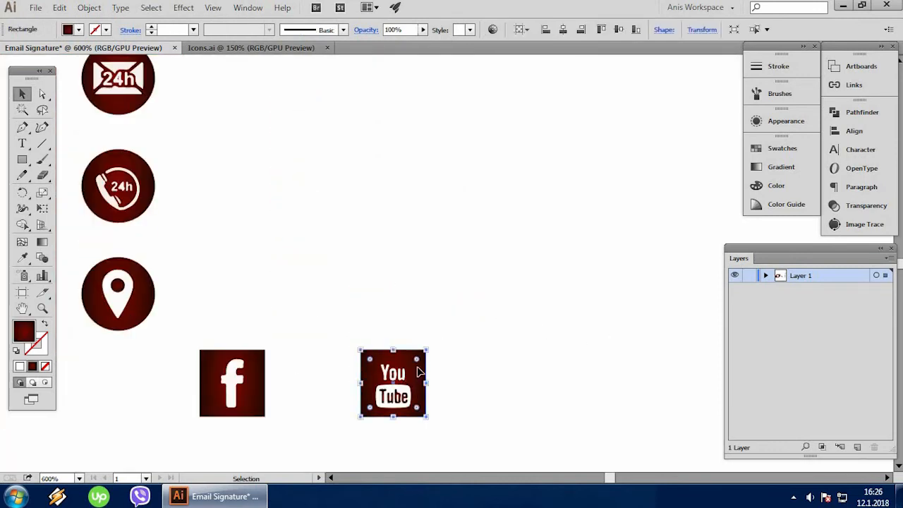
click(44, 146)
scroll(300, 354, up, 3)
scroll(278, 349, down, 2)
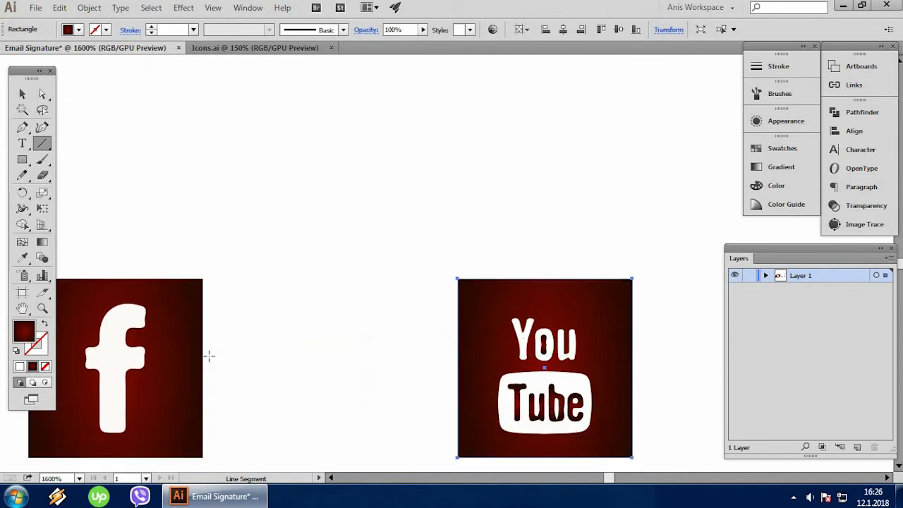
drag(200, 358, 455, 355)
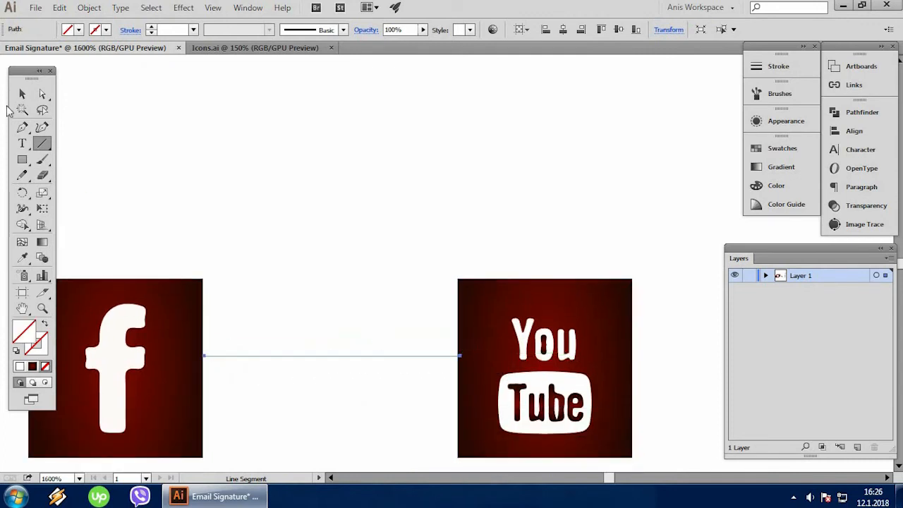
key(v)
click(515, 268)
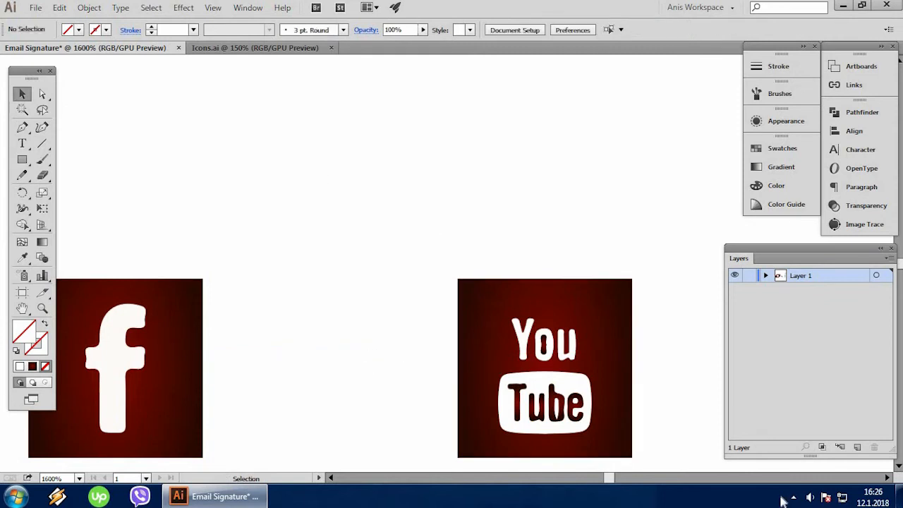
Step: Move the spacer line so it starts at the right edge of the YouTube square
click(886, 478)
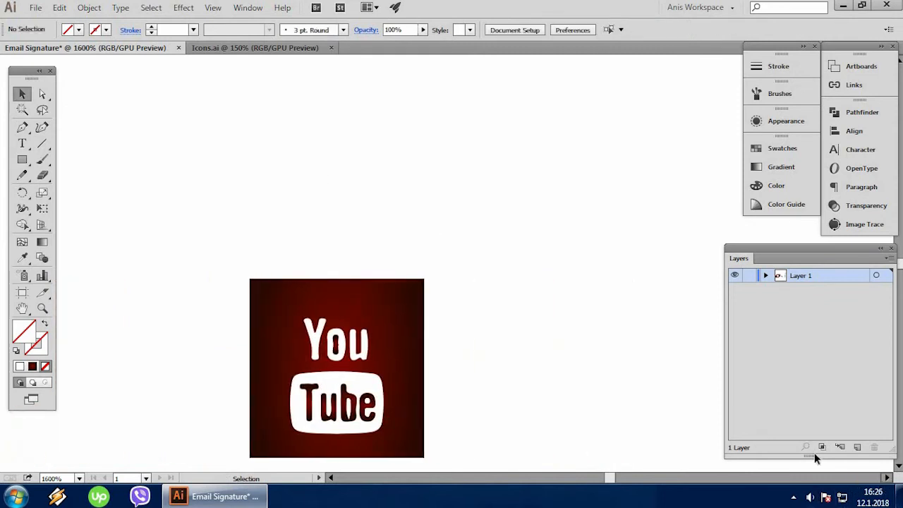
mouse_move(163, 341)
mouse_down()
mouse_move(151, 362)
mouse_move(599, 380)
mouse_move(612, 331)
mouse_move(570, 365)
mouse_move(651, 326)
mouse_move(597, 371)
mouse_move(580, 377)
mouse_move(579, 367)
mouse_up()
click(619, 427)
scroll(670, 319, down, 4)
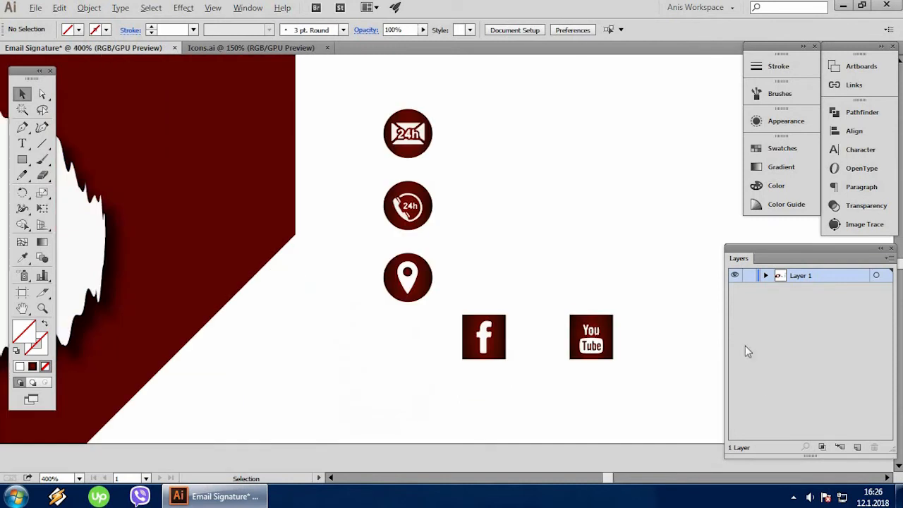
Step: Select the spacer line beside the YouTube square and set its stroke color to 0A0000
click(886, 478)
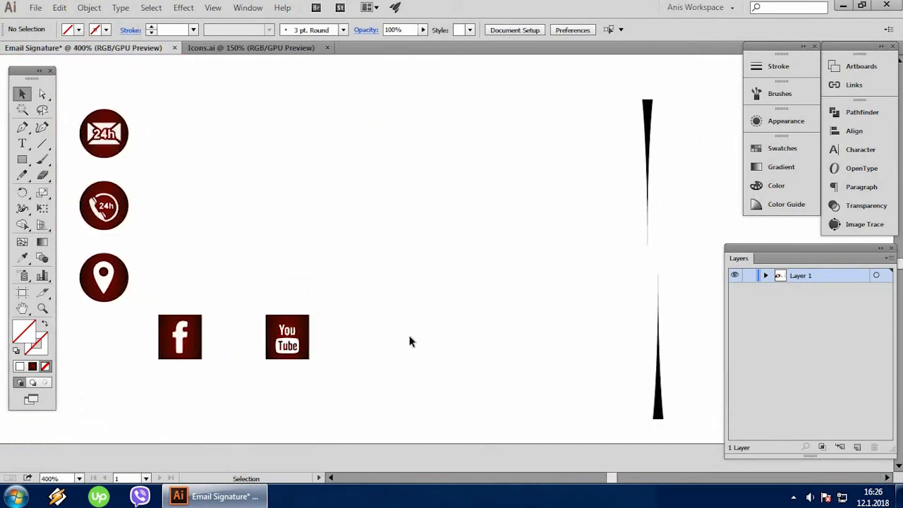
scroll(397, 342, up, 2)
drag(288, 390, 338, 286)
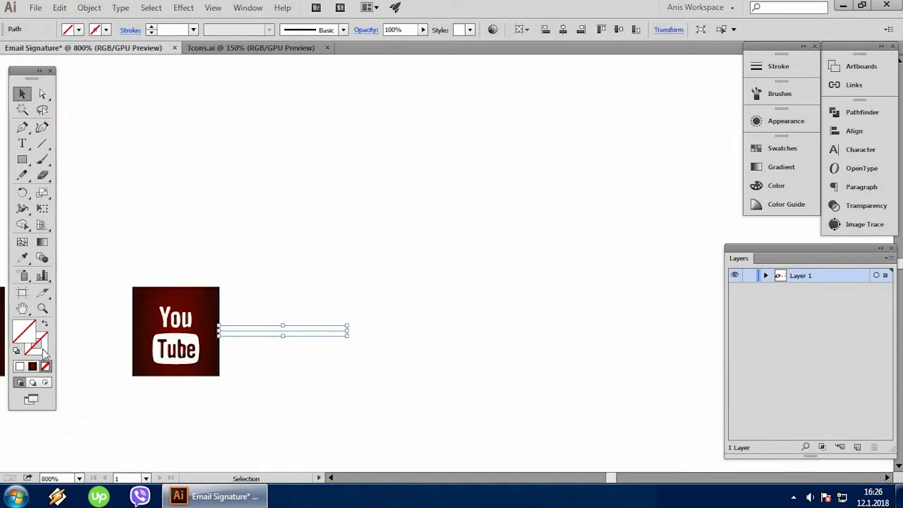
double_click(42, 350)
text(0A0000)
key(Return)
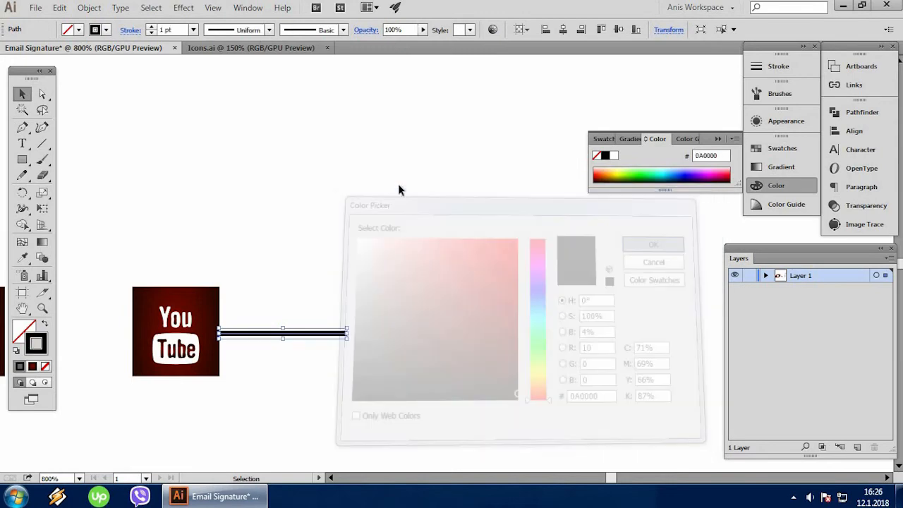
Step: Duplicate the YouTube icon's gradient square at the far end of the spacer line, and delete the line
drag(195, 337, 423, 332)
click(319, 334)
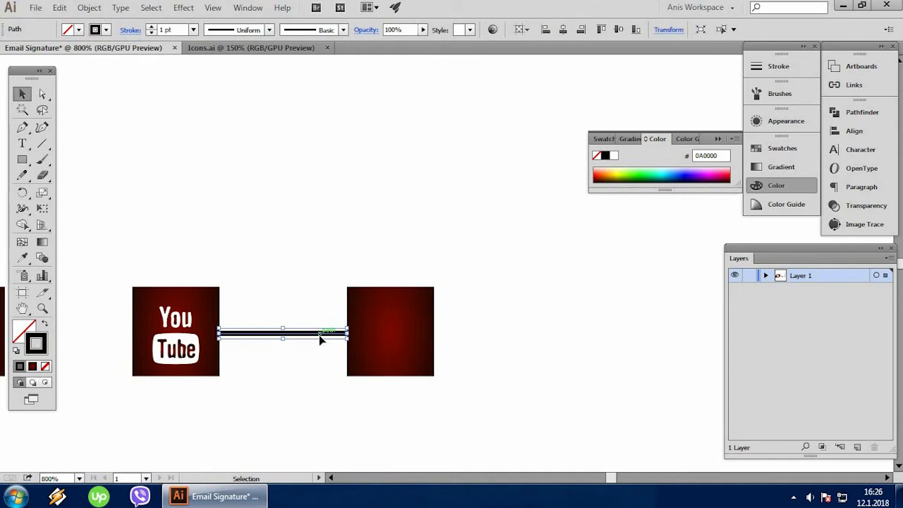
key(Delete)
Step: Move the black Instagram icon beside the third gradient square and ungroup it
scroll(541, 272, up, 2)
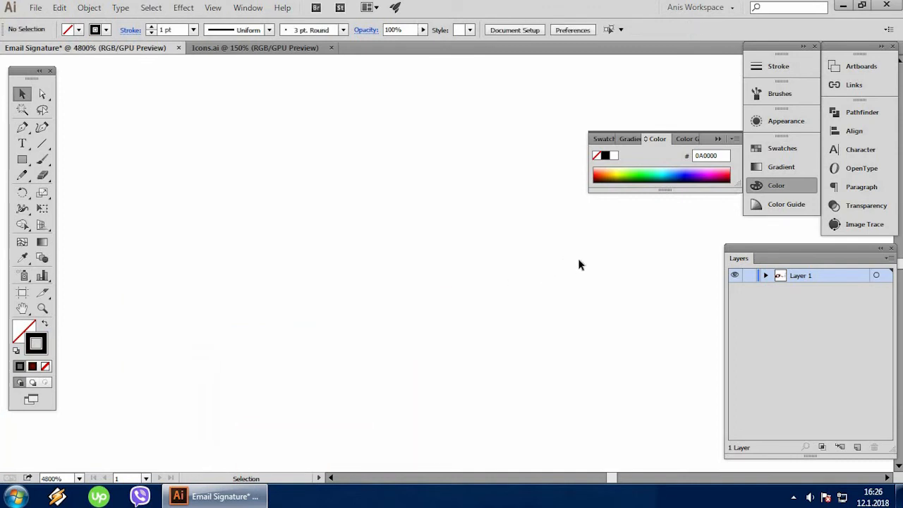
scroll(588, 255, down, 5)
scroll(652, 263, up, 4)
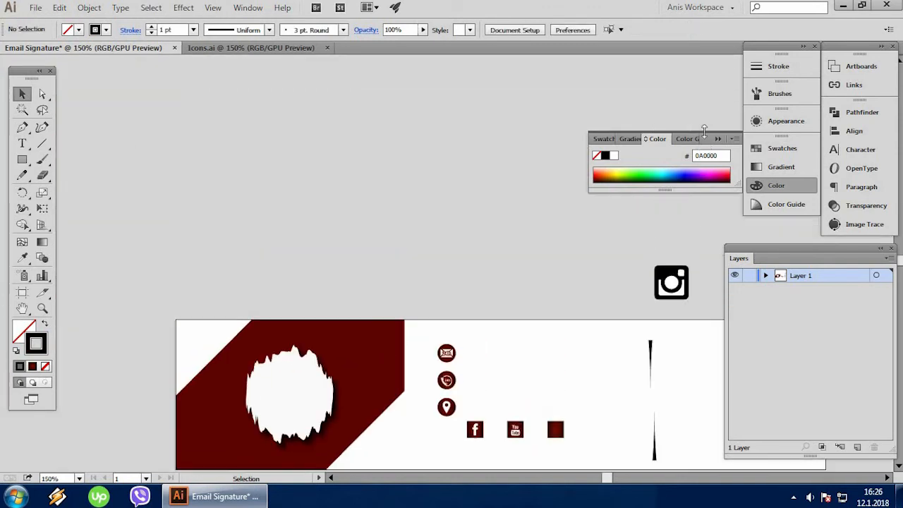
click(717, 139)
drag(656, 299, 584, 421)
scroll(583, 421, up, 3)
scroll(582, 421, up, 3)
scroll(583, 389, down, 5)
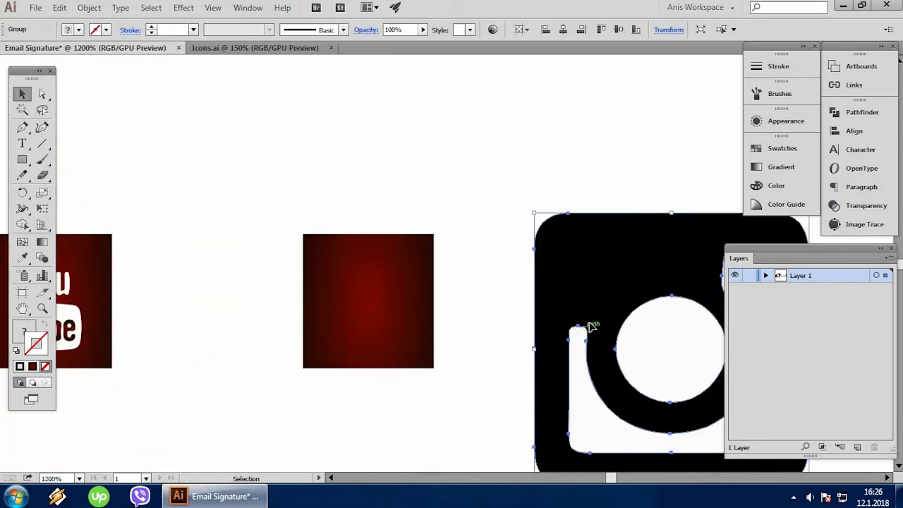
scroll(609, 279, down, 1)
right_click(607, 243)
click(644, 321)
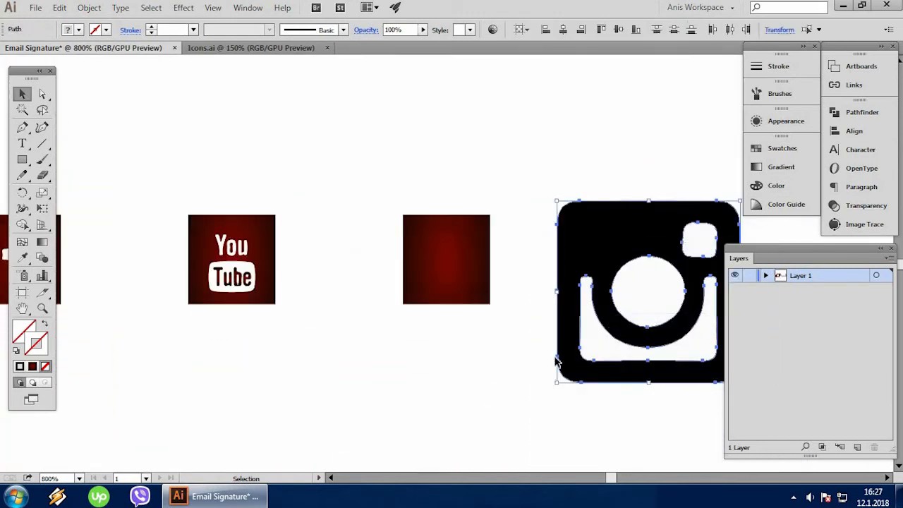
Step: Fill the Instagram icon's lower body shape and lens circle with the gradient of the third square
click(600, 353)
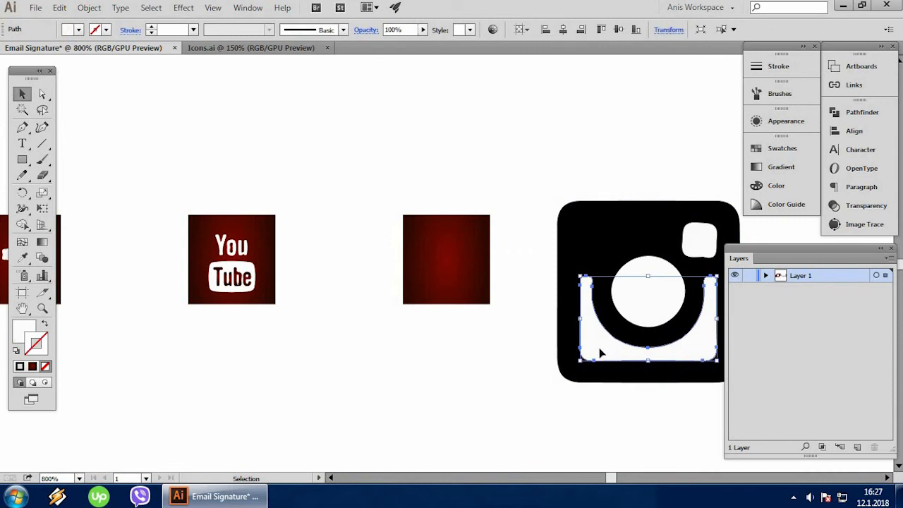
key(i)
click(423, 250)
key(v)
click(650, 268)
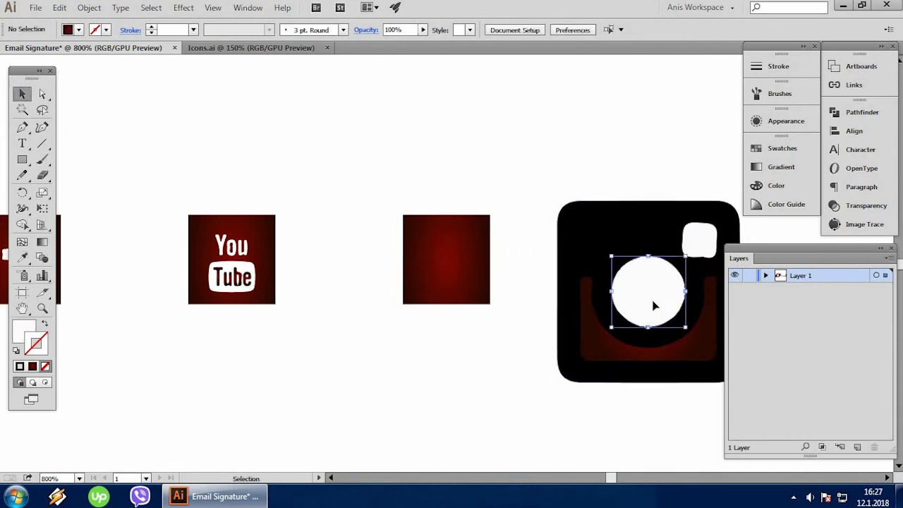
key(i)
click(440, 256)
key(v)
Step: Fill the Instagram icon's small viewfinder square with the same dark red gradient
click(696, 239)
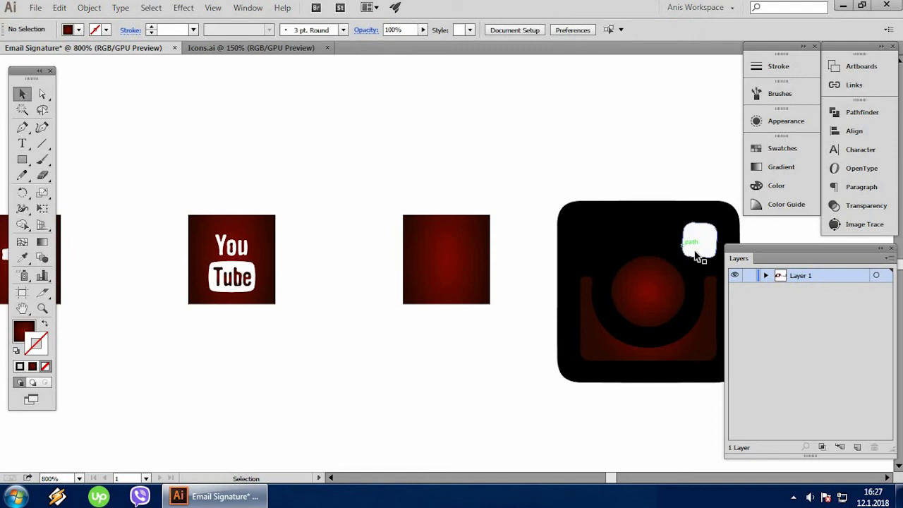
key(i)
click(467, 264)
key(v)
click(549, 192)
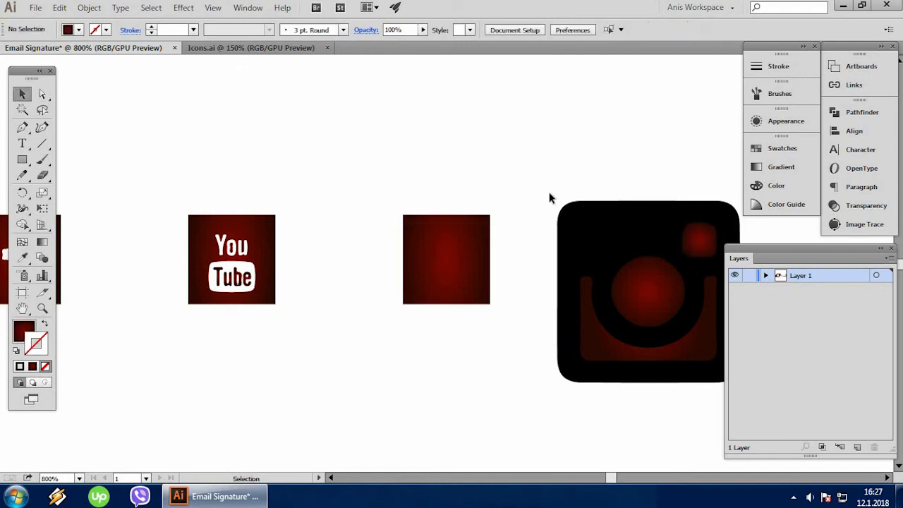
Step: Fill the black outer body of the Instagram icon with the white of the background
click(600, 237)
key(i)
click(494, 137)
key(v)
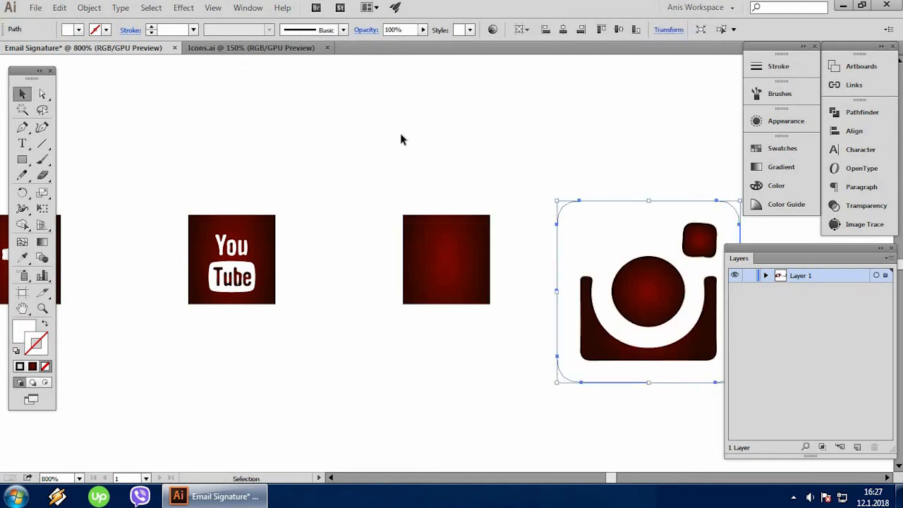
Step: Select all the shapes of the recolored Instagram icon and group them
click(602, 400)
click(663, 240)
right_click(623, 283)
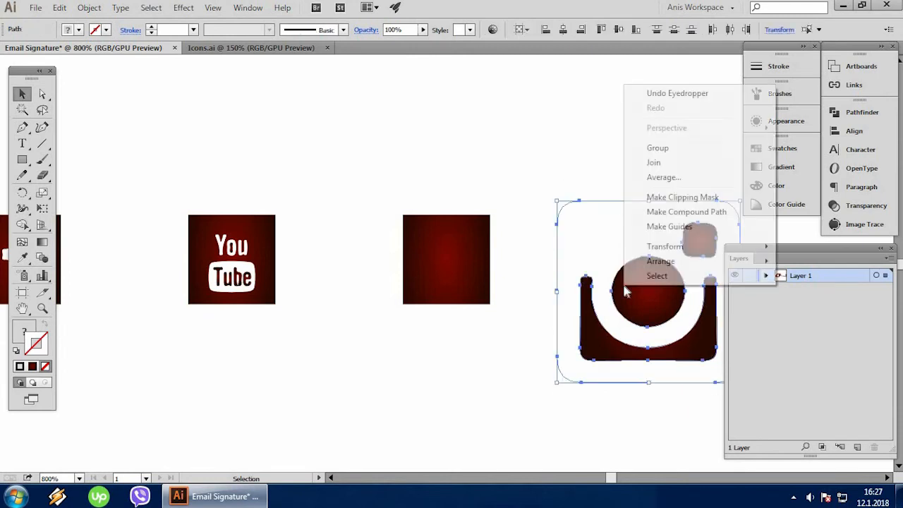
click(662, 148)
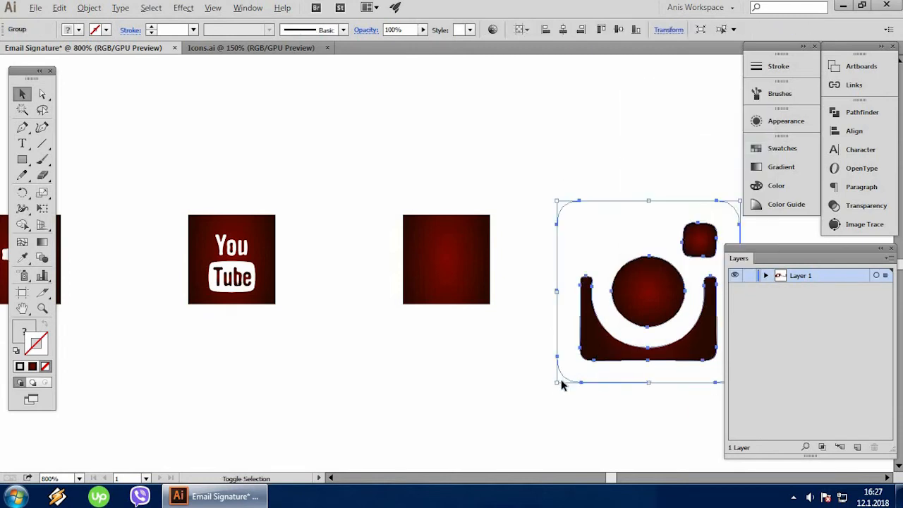
Step: Shrink the Instagram icon to slightly less than the square's width and place it over the third gradient square
drag(557, 383, 610, 360)
drag(673, 315, 478, 289)
key(ctrl+plus)
key(ctrl+plus)
key(ctrl+plus)
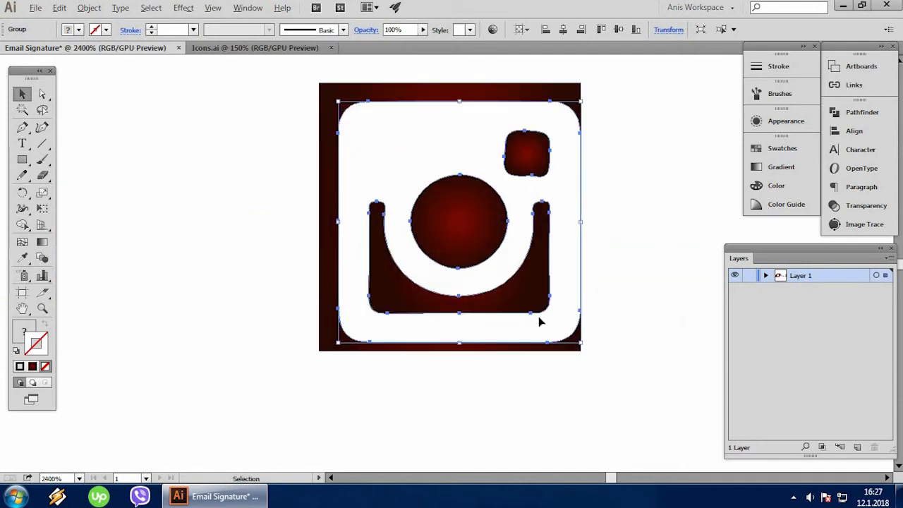
Step: Shrink the Instagram icon to about 60% of the square's width and center it on the square
drag(583, 345, 532, 325)
drag(520, 278, 538, 299)
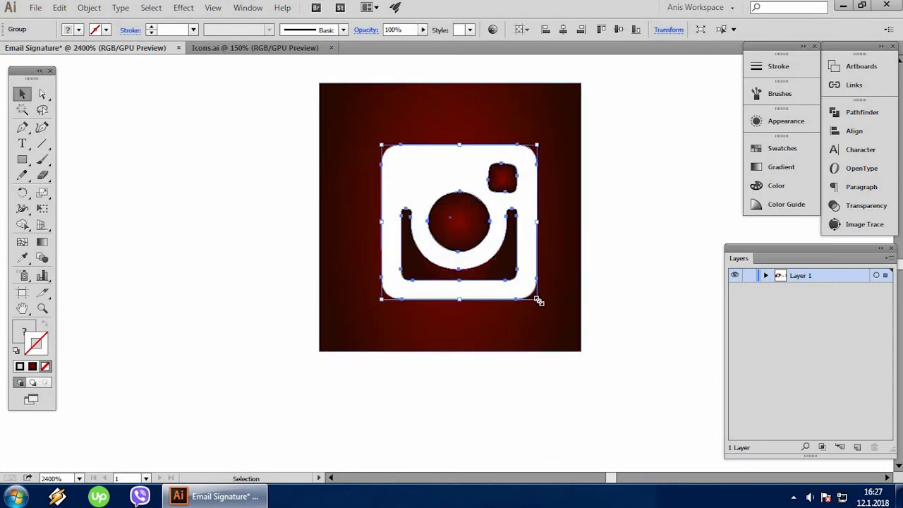
key(Left)
mouse_move(520, 301)
mouse_down()
mouse_move(531, 302)
mouse_move(526, 289)
mouse_up()
click(664, 258)
Step: Bring the cyan Ajaxnor logo image from Icons.ai into the email signature and place it right of the tapered dividers
scroll(665, 258, down, 6)
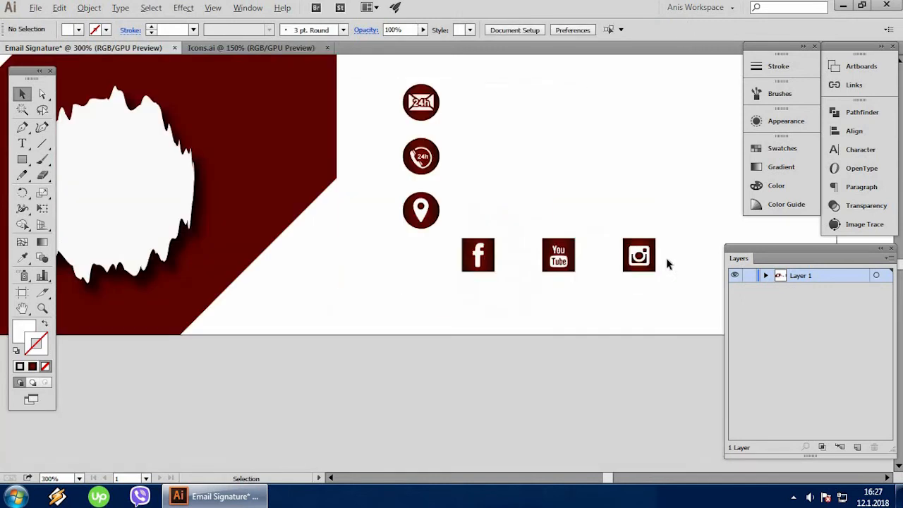
scroll(695, 296, down, 2)
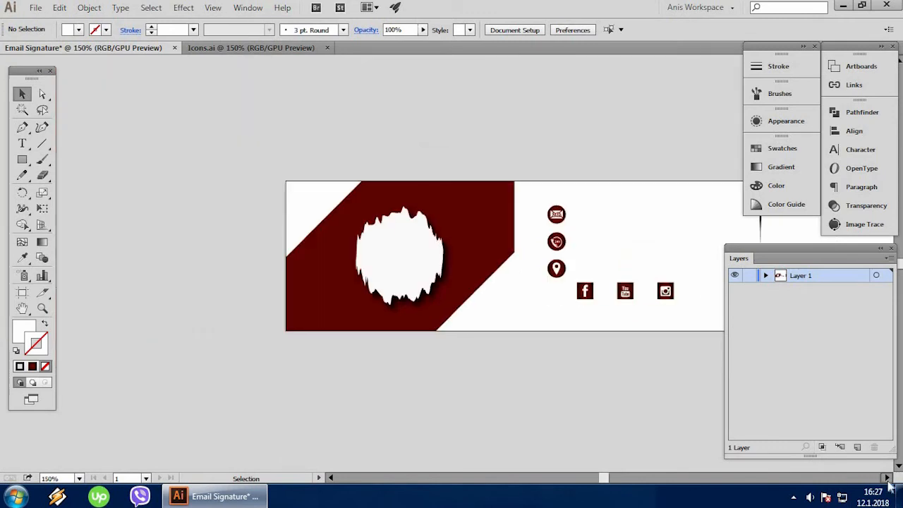
click(887, 479)
scroll(524, 292, up, 1)
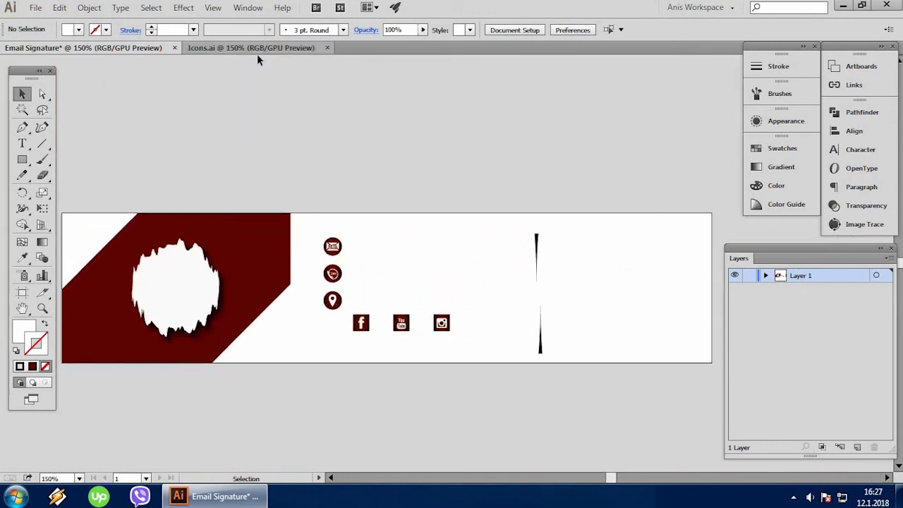
click(256, 56)
mouse_move(698, 271)
mouse_down()
mouse_move(140, 63)
mouse_move(141, 51)
mouse_move(615, 283)
mouse_up()
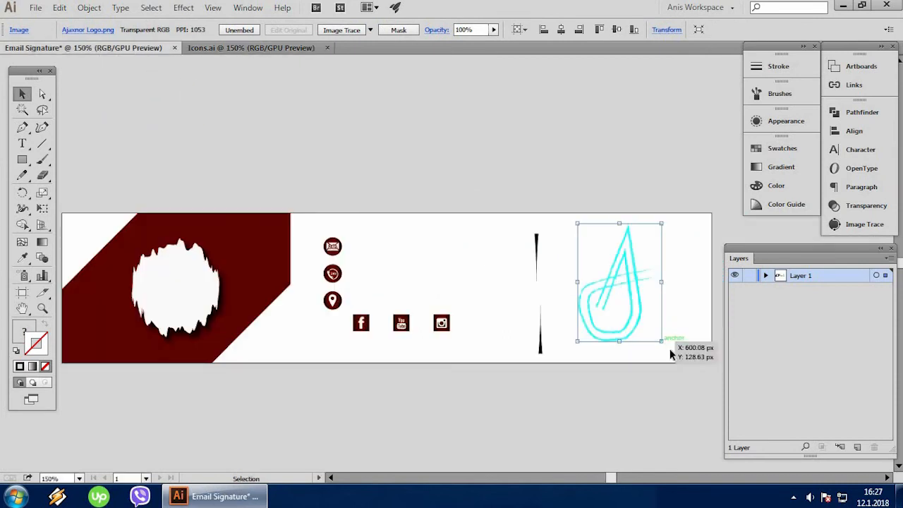
Step: Shrink the cyan logo slightly and shift it down and to the right within the signature's logo area
drag(660, 341, 655, 331)
mouse_move(630, 288)
mouse_down()
mouse_move(642, 308)
mouse_move(644, 299)
mouse_up()
click(636, 376)
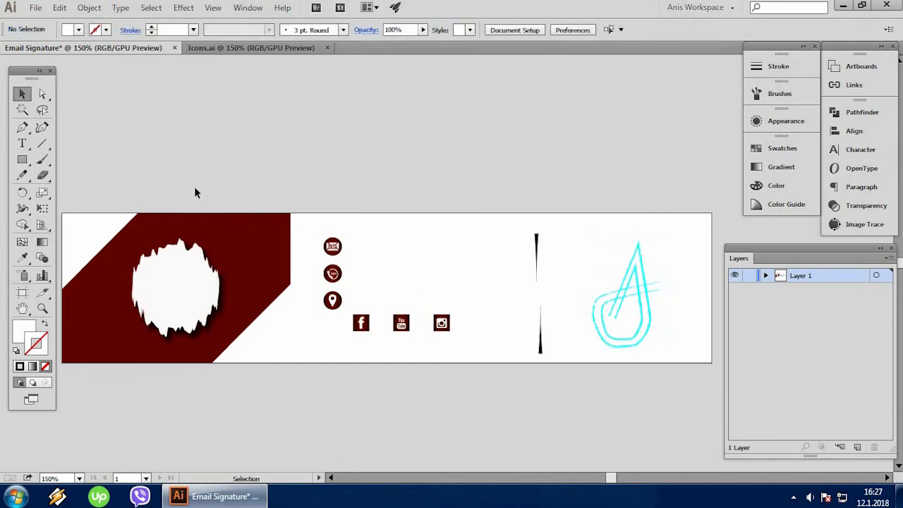
Step: Add the text "Ajaxnor Design" in the Pristina font at 12 pt above the artboard
click(22, 143)
click(371, 122)
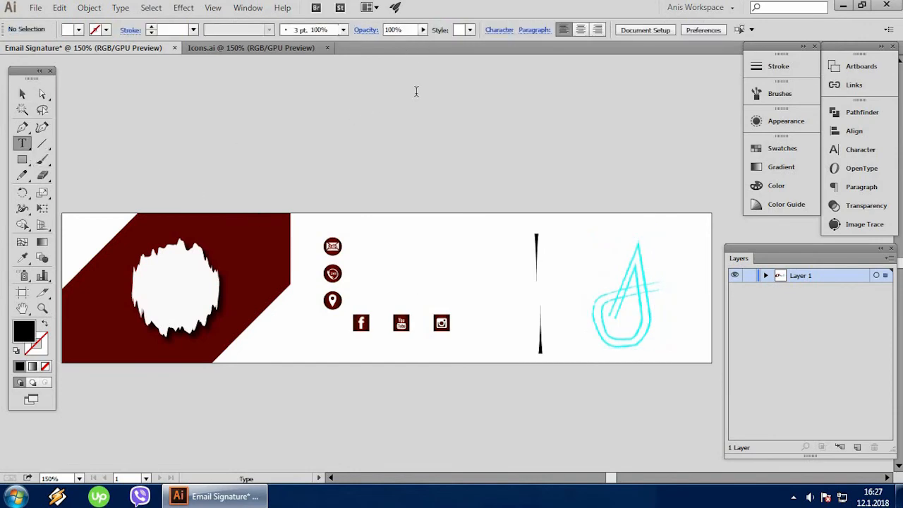
click(482, 30)
text(P)
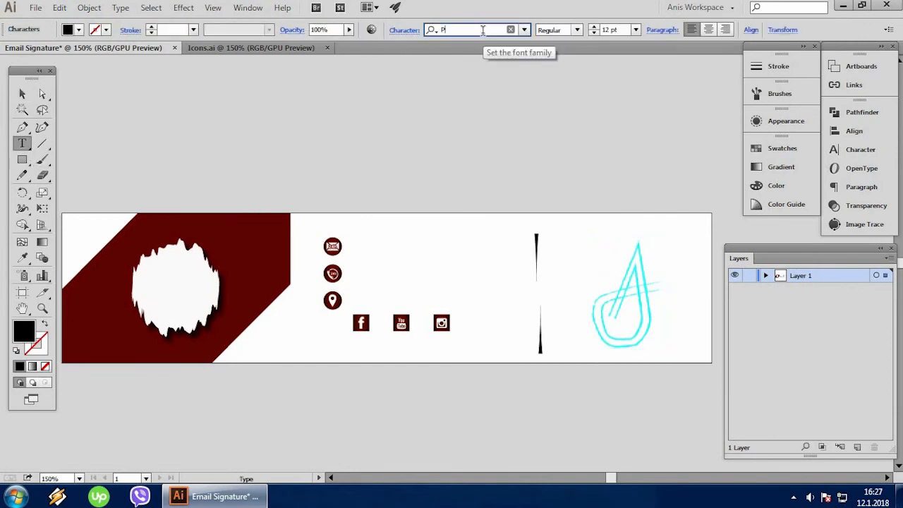
text(ris)
click(471, 67)
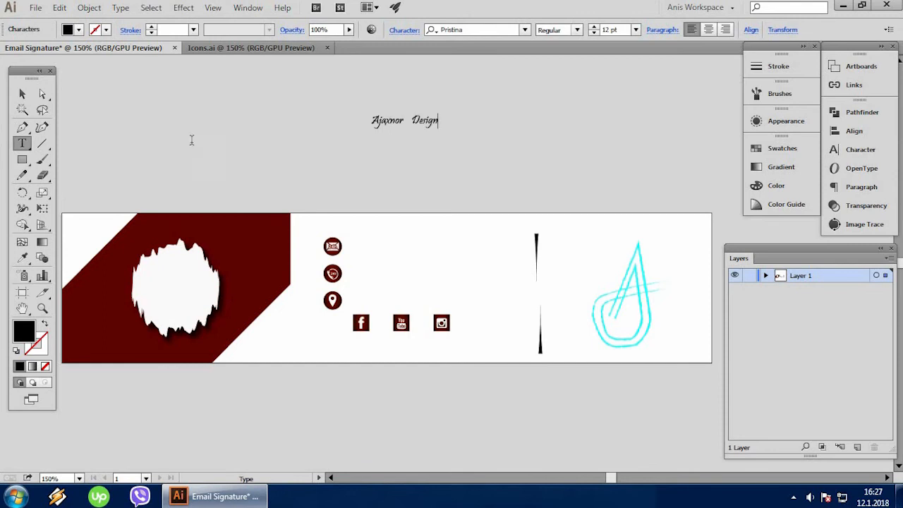
click(22, 95)
click(433, 182)
Step: Enlarge the "Ajaxnor Design" text to about 17.5 pt and place it over the logo's tip, with one word on each side
drag(428, 120, 683, 250)
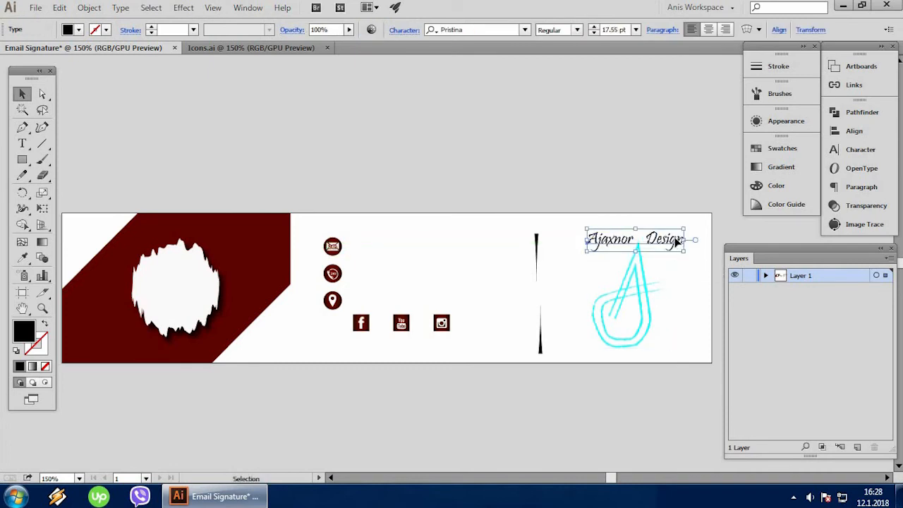
key(Down)
key(Down)
key(Down)
key(Down)
key(Down)
key(Down)
key(Left)
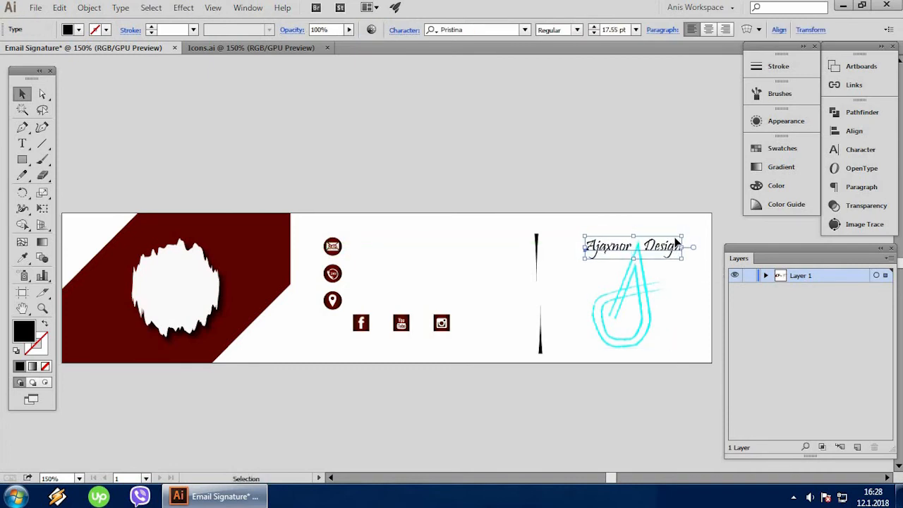
click(459, 144)
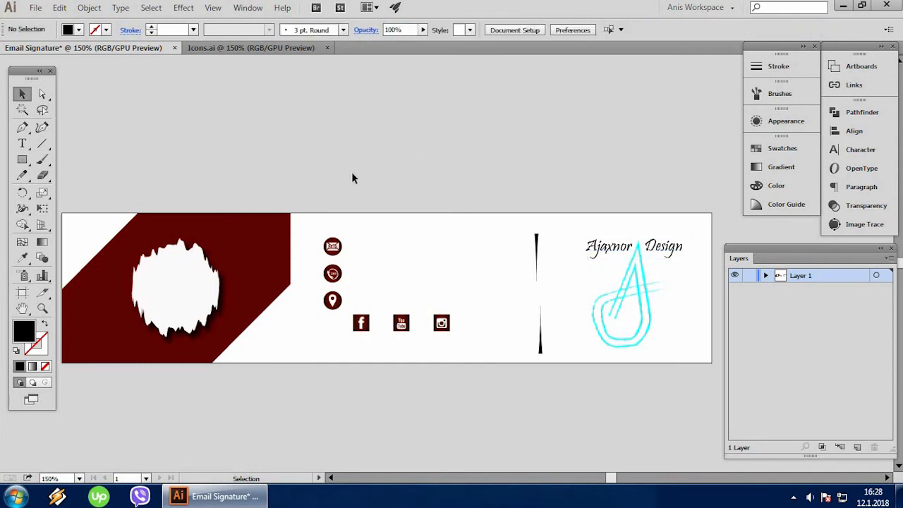
Step: Write the contact's e-mail address in 12 pt Pristina and place it beside the envelope icon
scroll(352, 174, up, 1)
scroll(343, 159, down, 1)
click(22, 144)
click(302, 182)
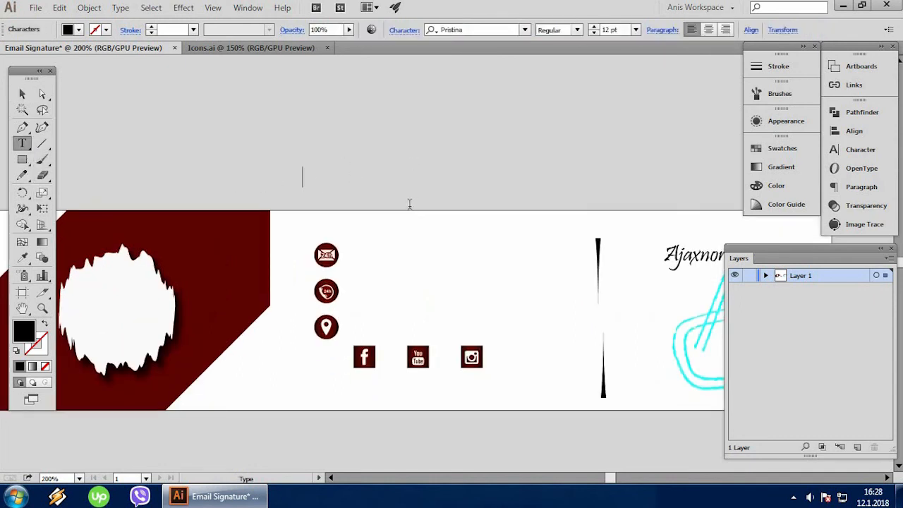
scroll(366, 183, up, 1)
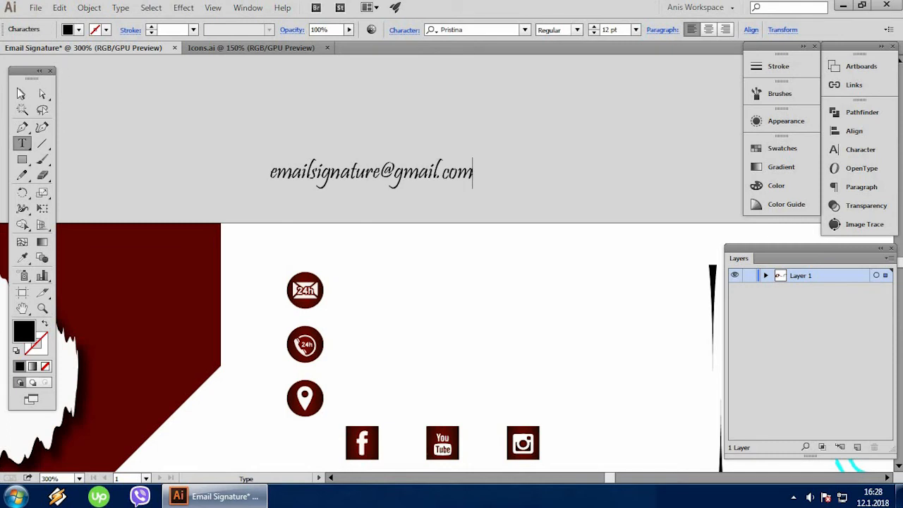
click(19, 97)
drag(353, 183, 411, 293)
click(262, 164)
Step: Write the contact's phone number in 12 pt Pristina and place it beside the phone icon
key(t)
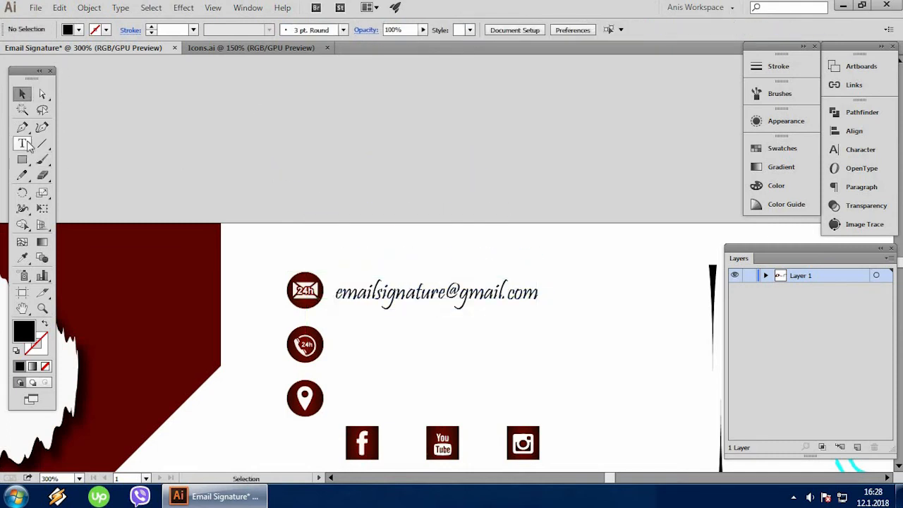
click(315, 176)
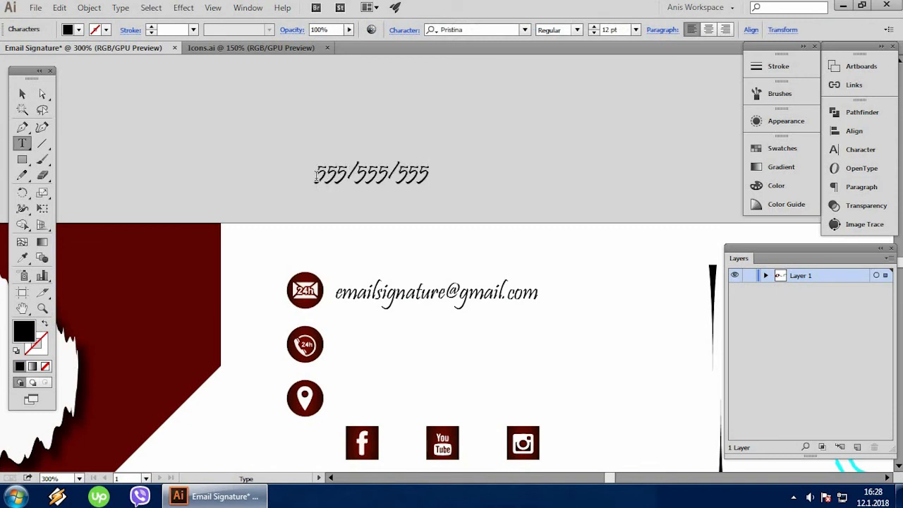
click(24, 96)
click(74, 97)
drag(359, 174, 376, 344)
click(254, 175)
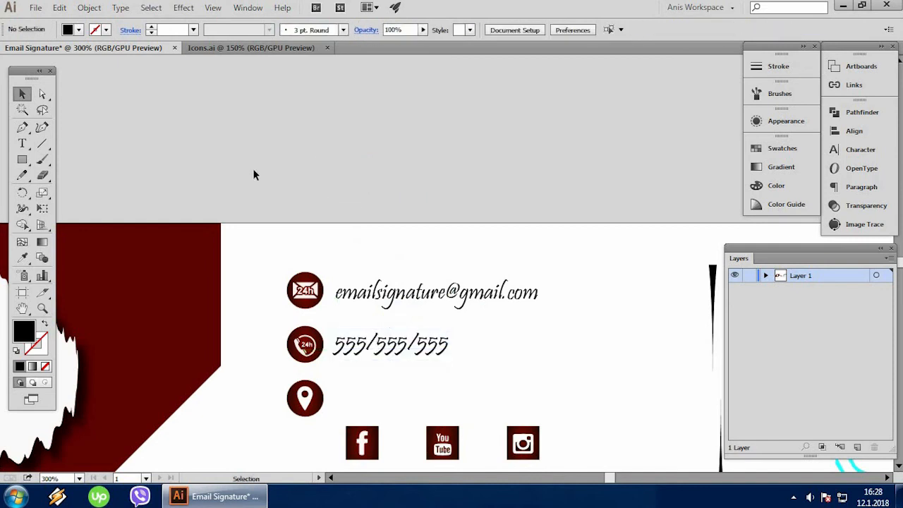
Step: Write "Location" in 12 pt Pristina and place it beside the map pin icon
click(26, 147)
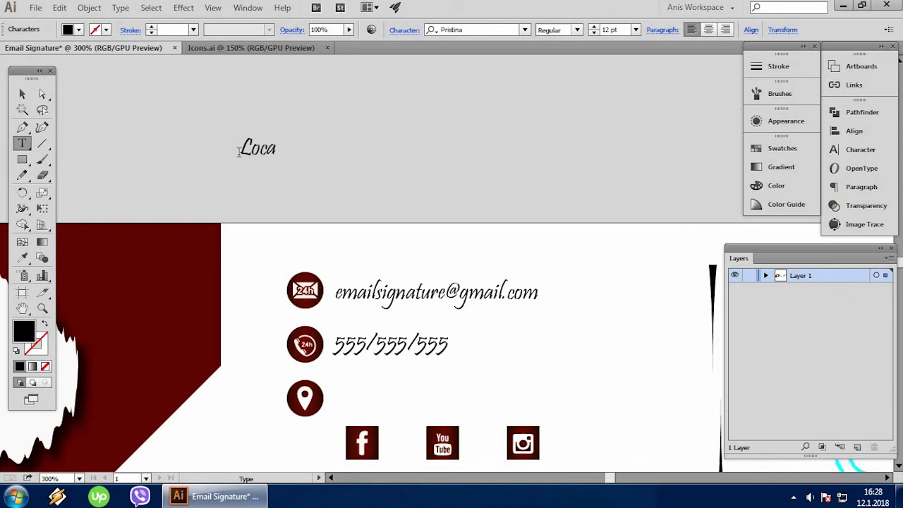
click(22, 94)
drag(282, 146, 378, 399)
click(374, 209)
Step: Write "Social Media Accounts" in 12 pt Pristina and center it below the three social icons
scroll(374, 209, down, 3)
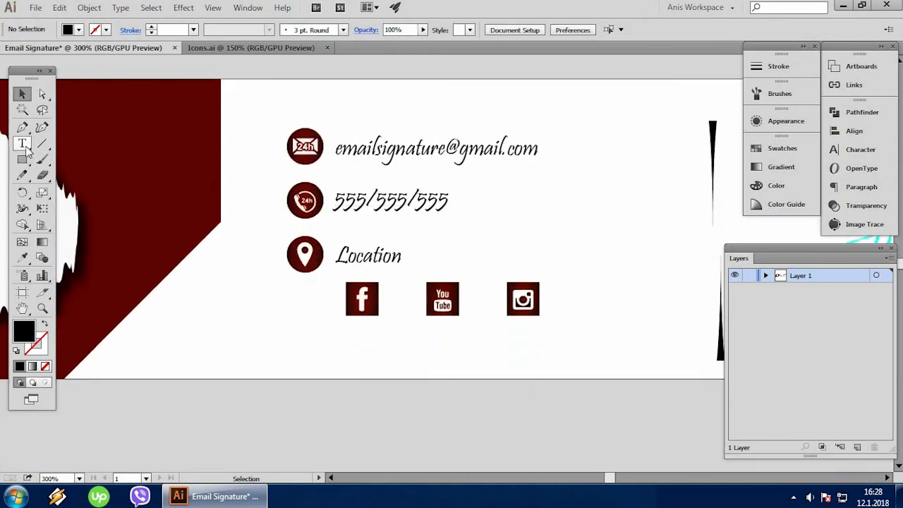
click(25, 148)
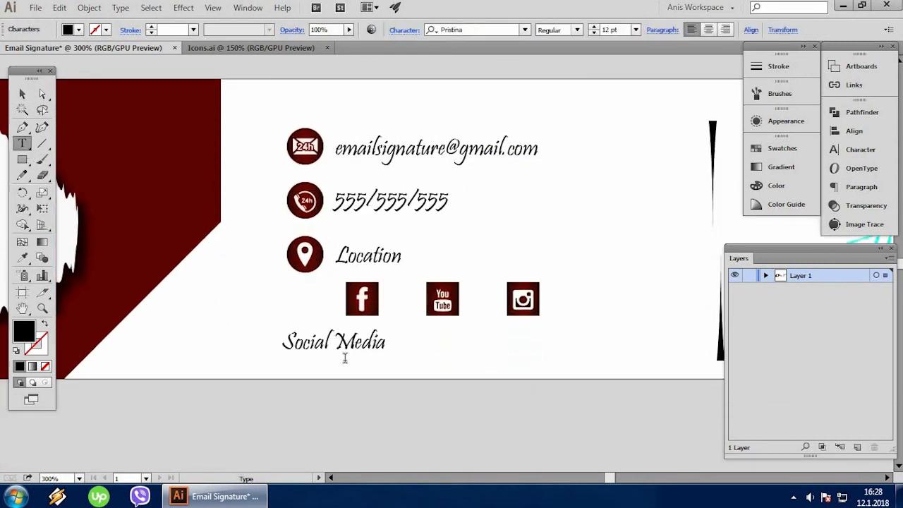
click(22, 94)
click(318, 369)
drag(375, 343, 453, 344)
click(480, 400)
Step: Add the two-line text "Your Picture" in 12 pt Pristina inside the jagged white circle
click(331, 478)
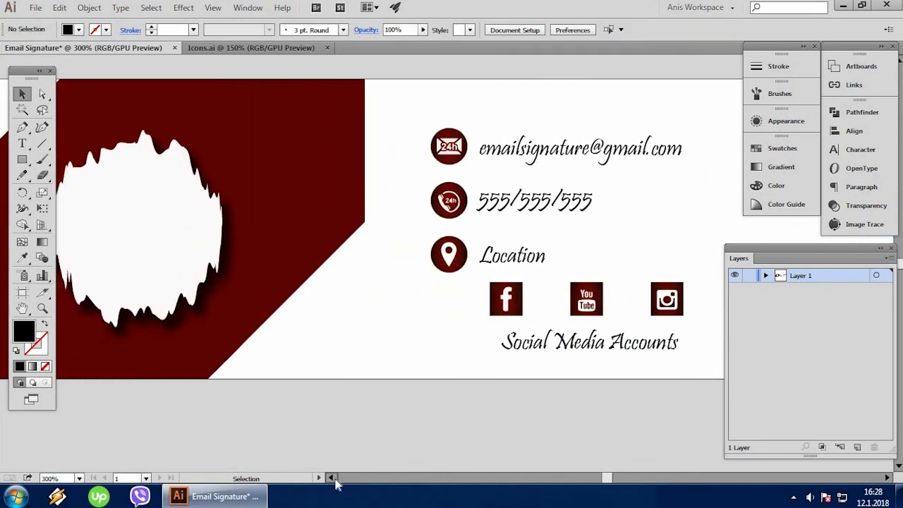
click(22, 143)
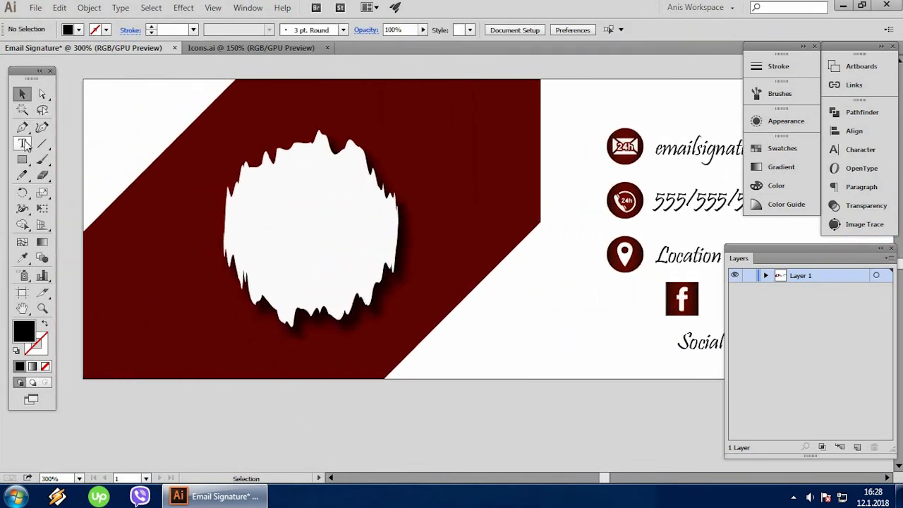
click(265, 208)
click(27, 145)
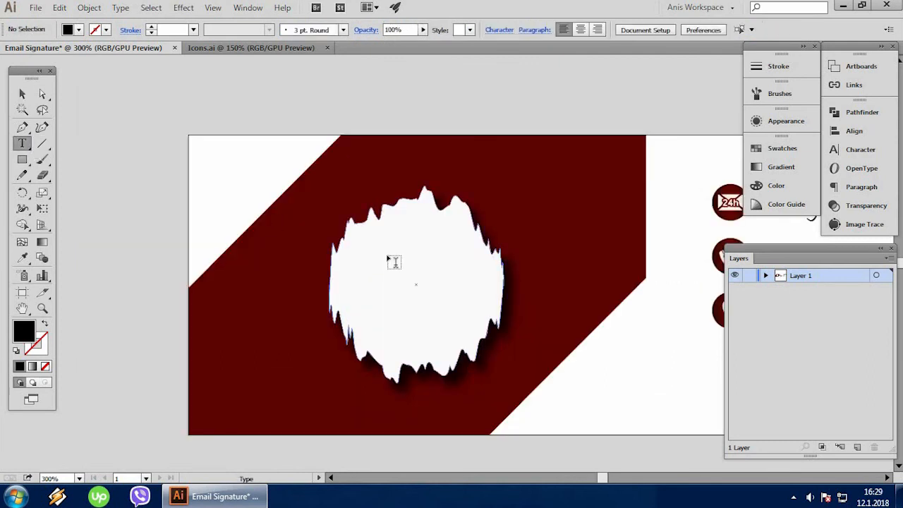
click(387, 258)
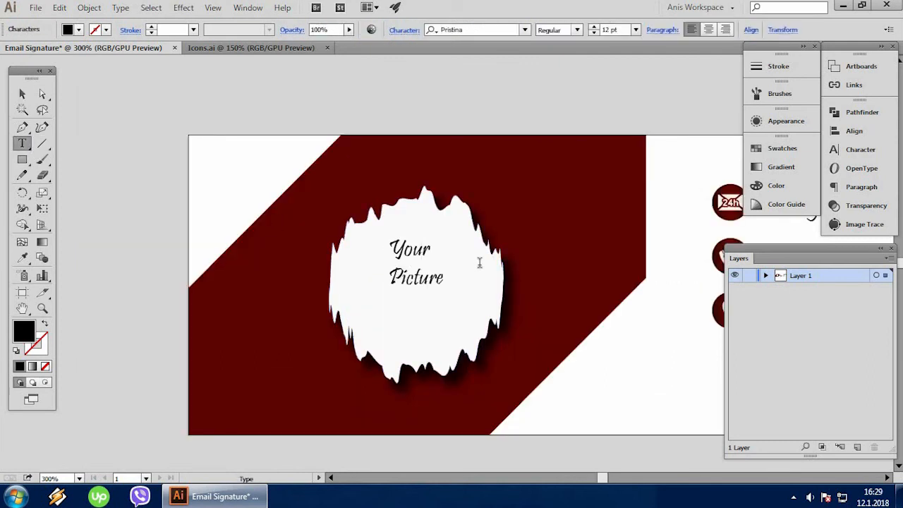
Step: Enlarge the "Your Picture" text to about 17 pt and position it near the middle of the jagged white circle
click(22, 93)
click(423, 275)
drag(449, 301, 460, 313)
drag(434, 285, 435, 298)
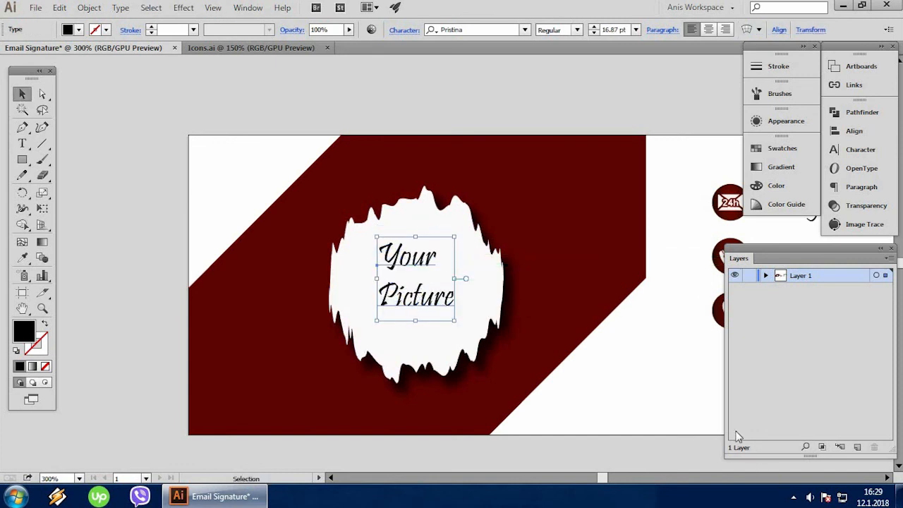
Step: Deselect the text, collapse the Layers panel and move it off the artboard so the whole signature can be reviewed
scroll(736, 433, down, 3)
click(804, 468)
drag(887, 478, 884, 480)
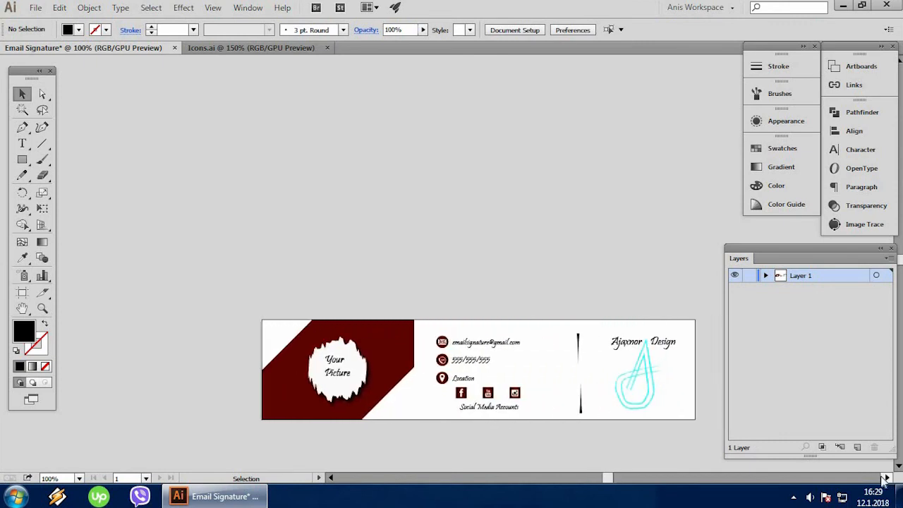
click(880, 250)
scroll(702, 330, up, 2)
scroll(448, 403, down, 1)
drag(332, 479, 330, 479)
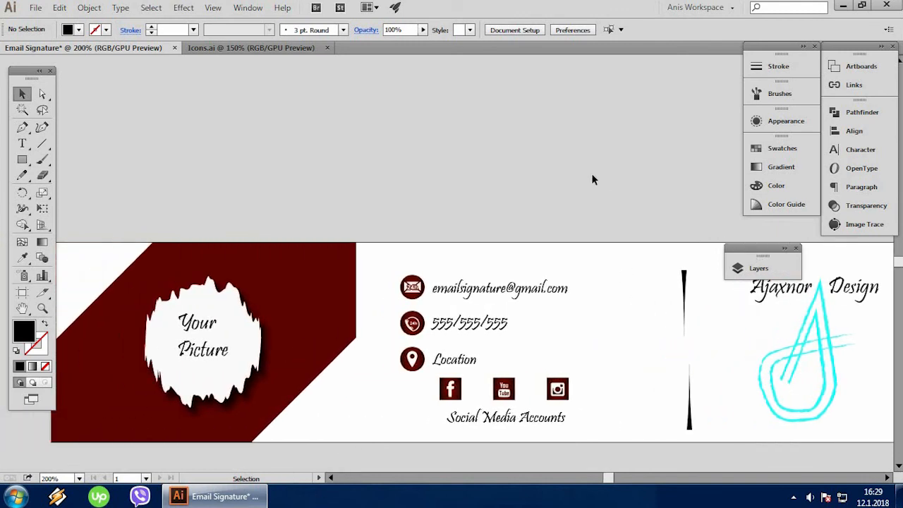
drag(751, 251, 656, 185)
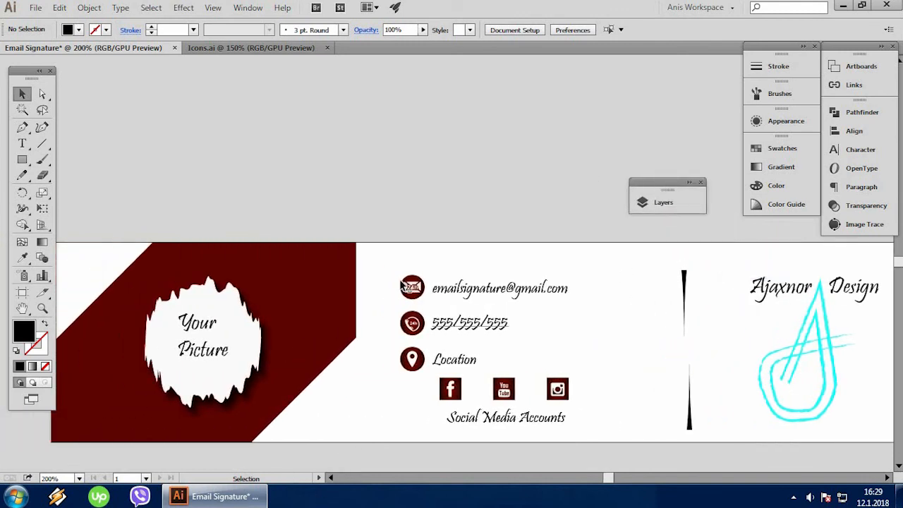
scroll(396, 236, down, 1)
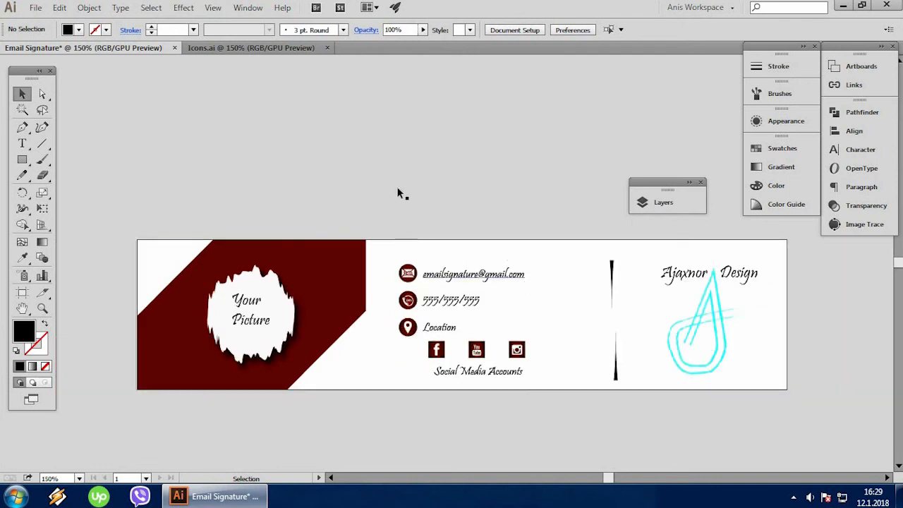
Step: Write the message "Like and Subscribe :D" in 60 pt Pristina above the artboard, and delete it again
click(22, 144)
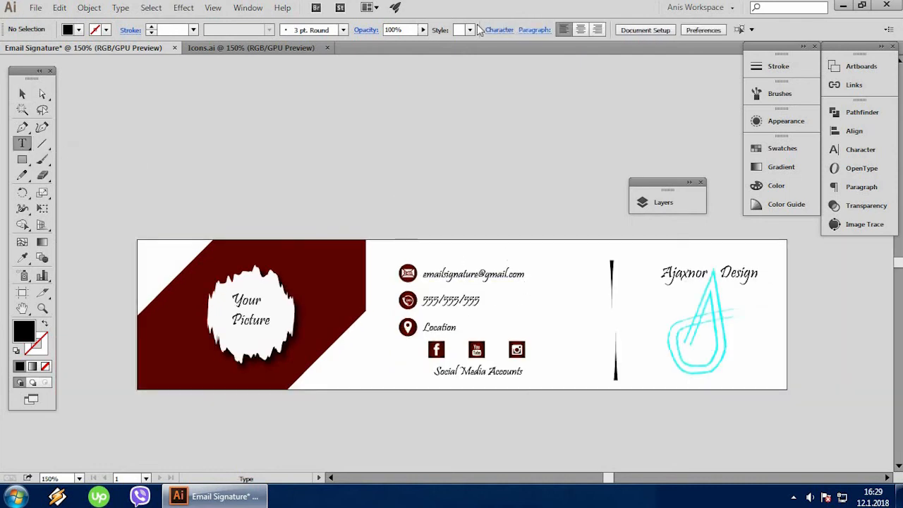
click(212, 160)
click(637, 29)
click(656, 259)
text(Like)
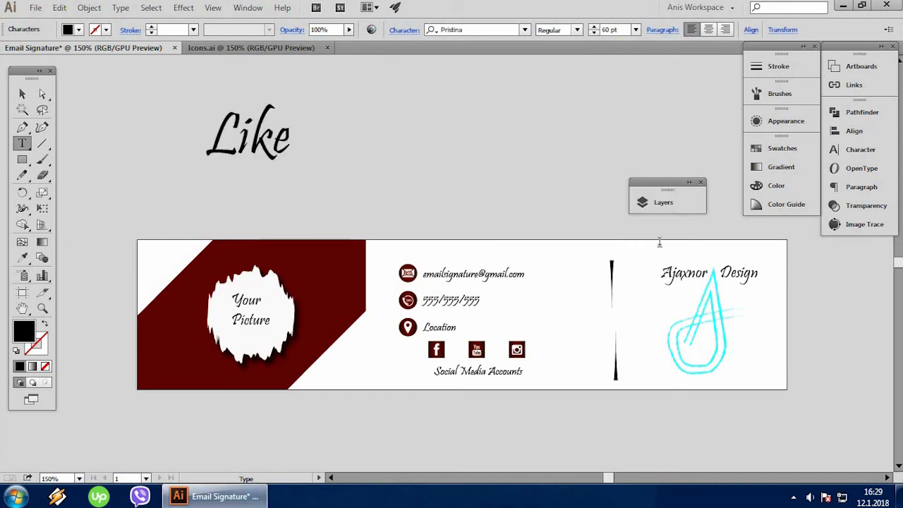
text( and Sub)
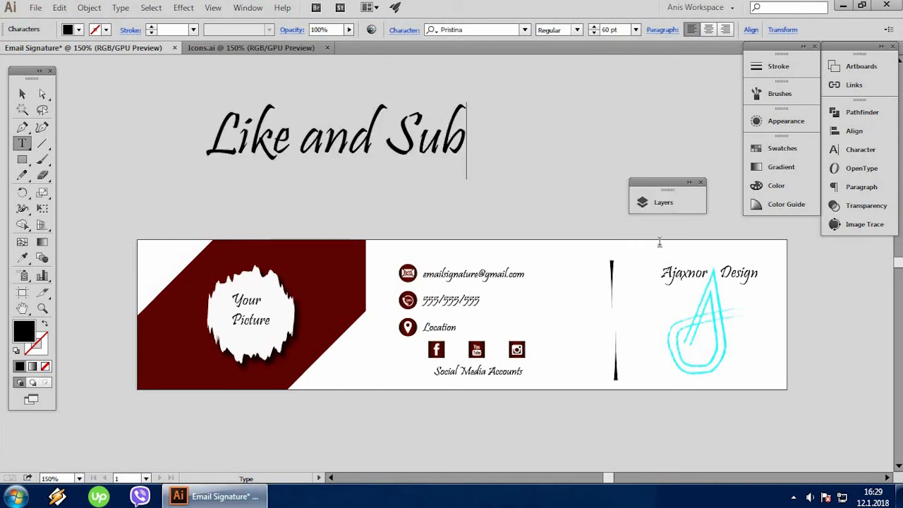
text(scribe)
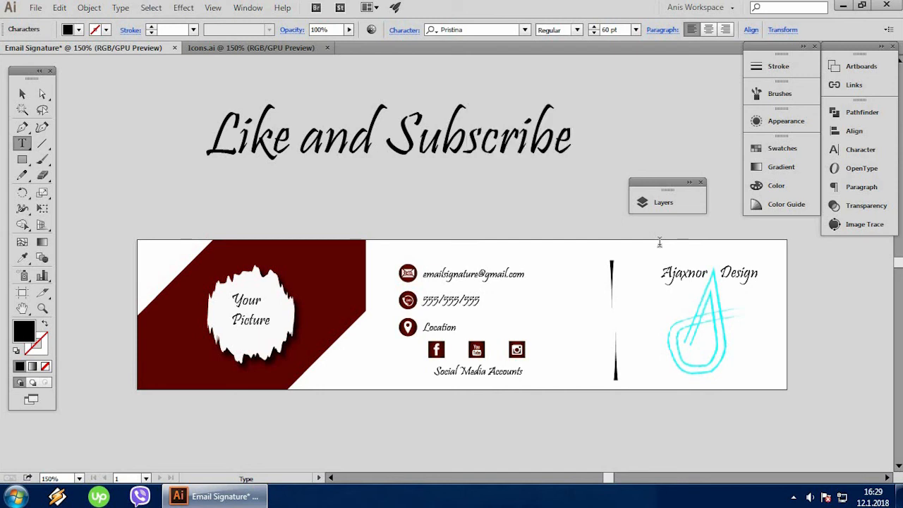
text( :D)
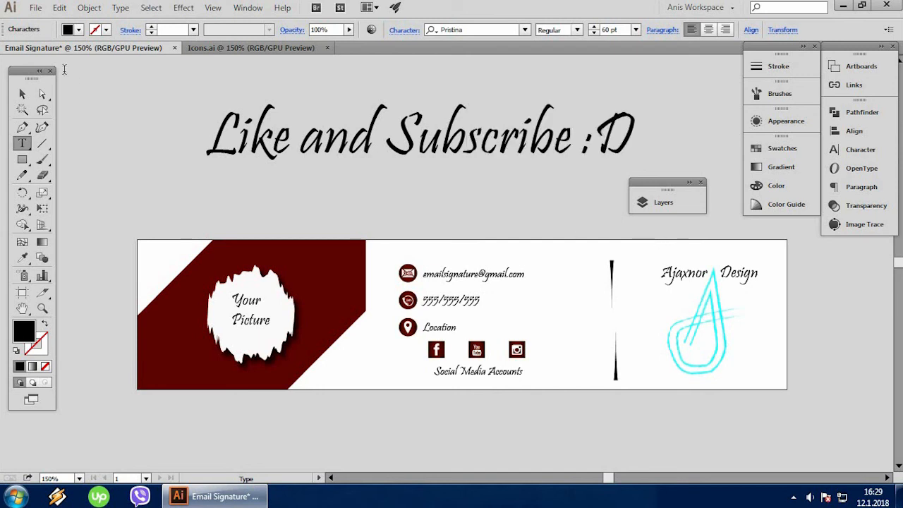
click(22, 95)
click(121, 100)
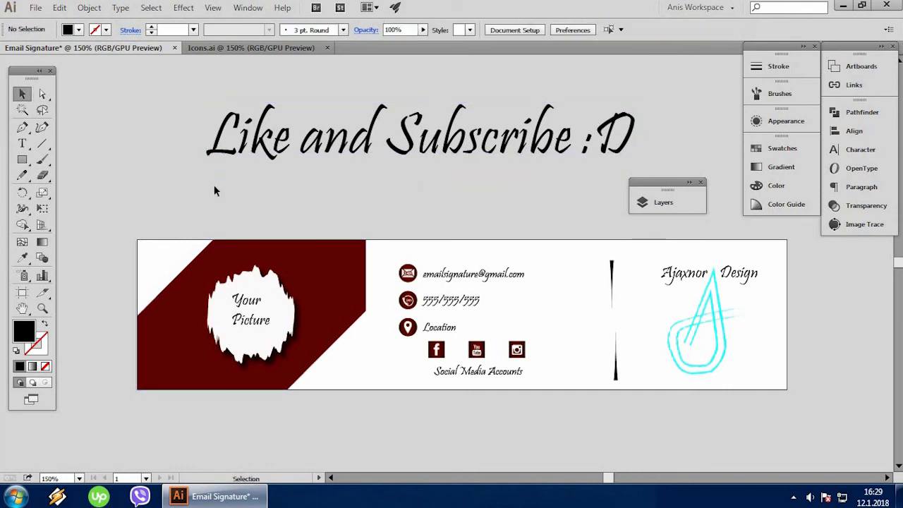
click(502, 99)
key(Delete)
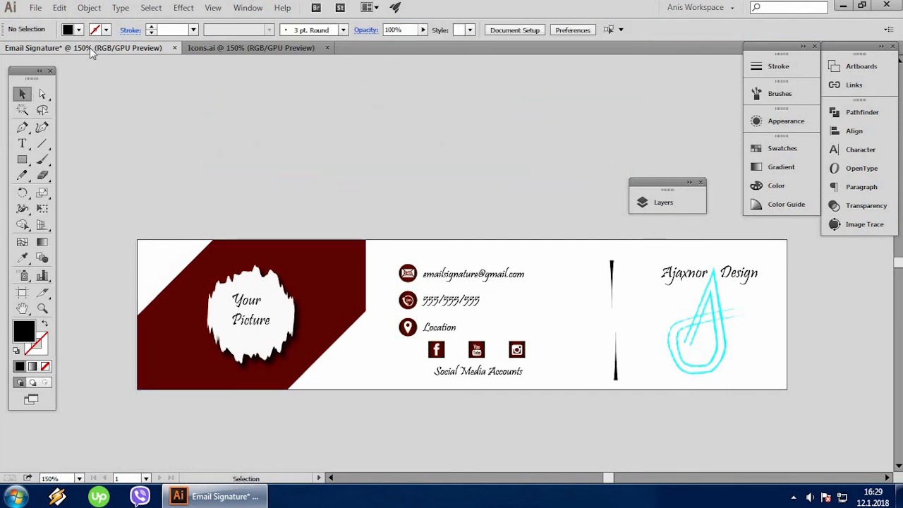
Step: Save the document to the Desktop as Email Signature in Adobe Illustrator format, using the Illustrator CC version
click(35, 7)
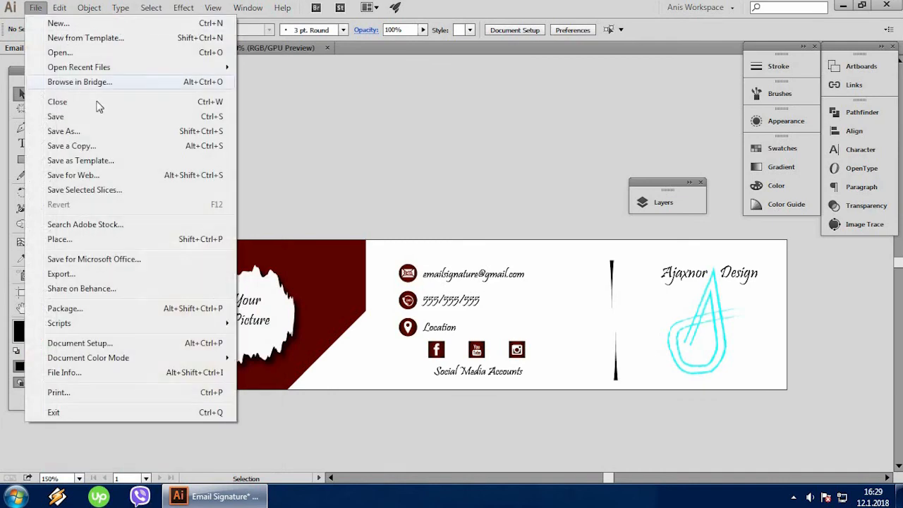
click(84, 119)
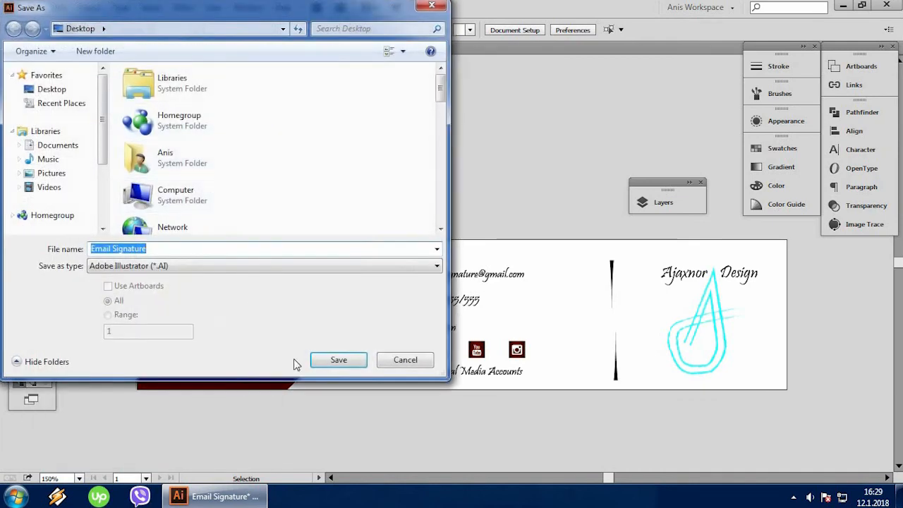
click(349, 360)
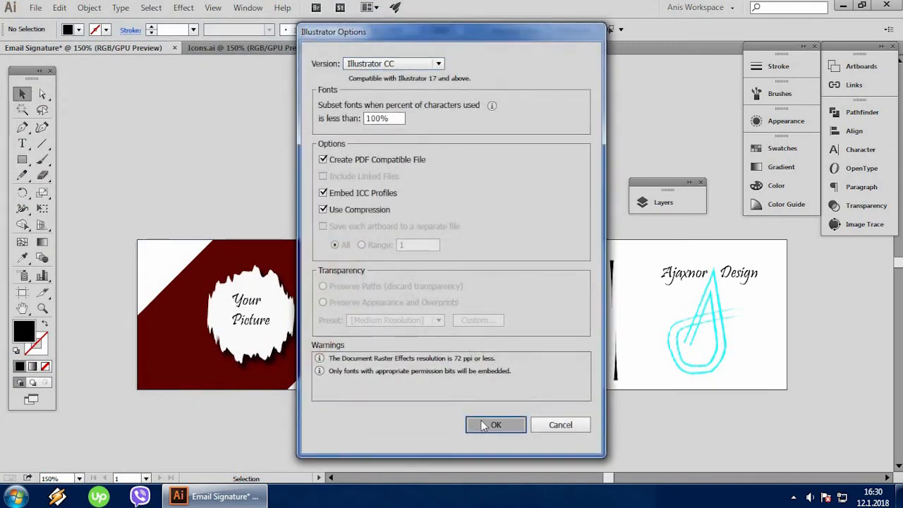
click(483, 425)
Step: Export the signature to the Desktop as a JPEG named Email Signature, in RGB with maximum quality at 300 ppi
click(35, 8)
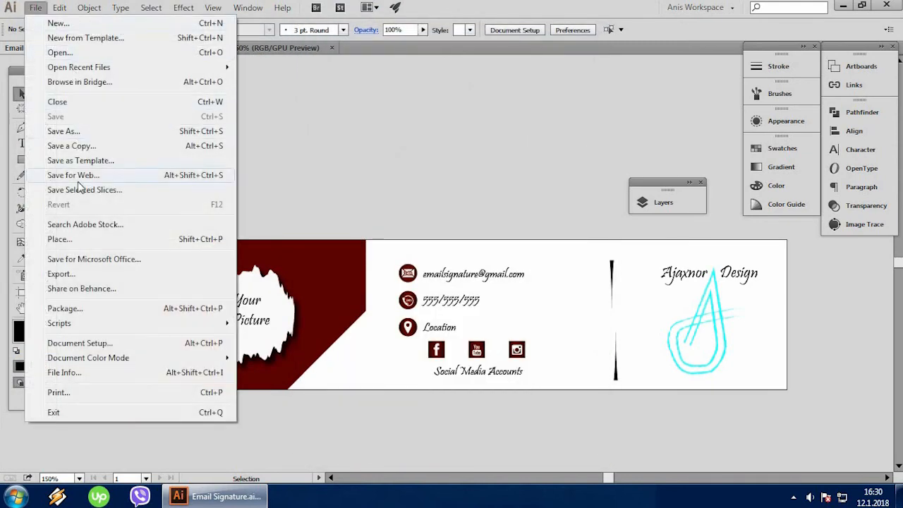
click(92, 275)
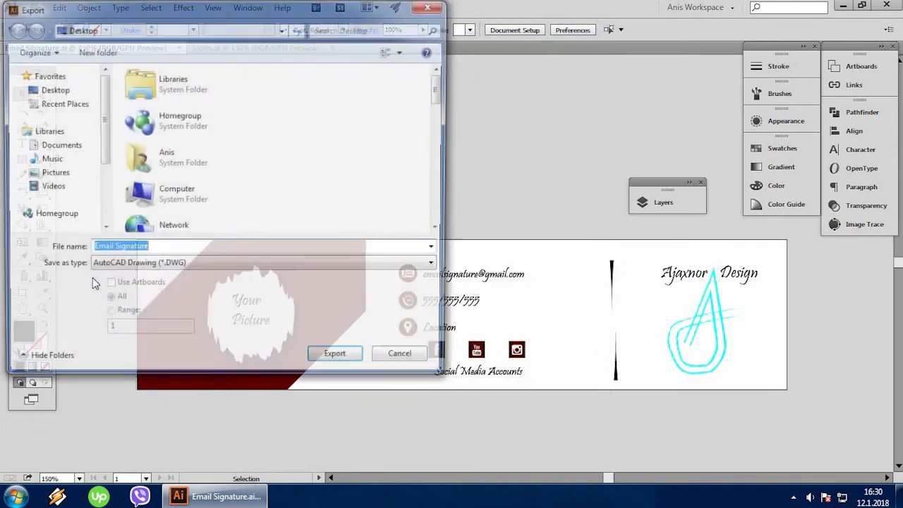
click(262, 265)
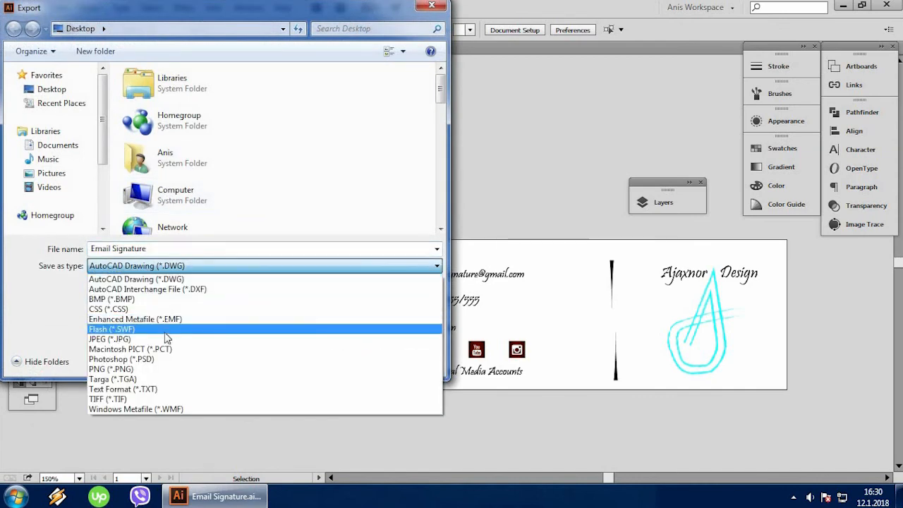
click(167, 338)
click(339, 360)
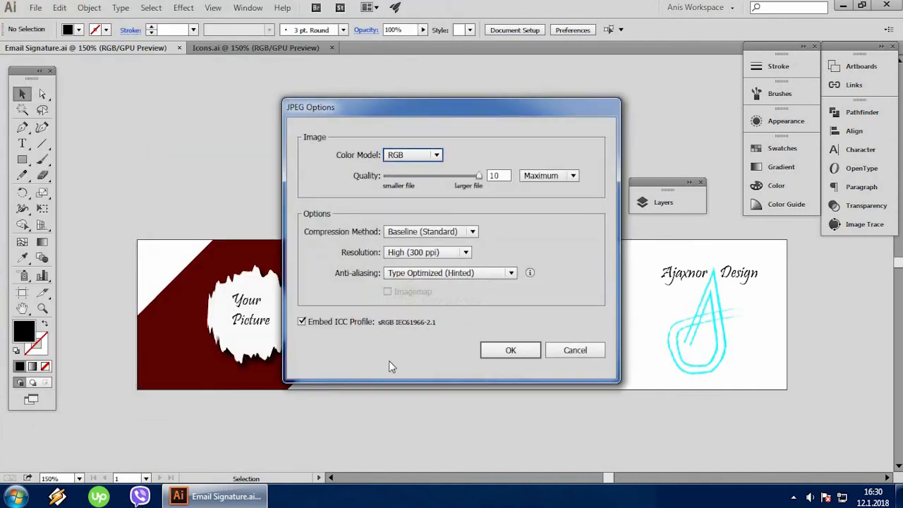
click(511, 351)
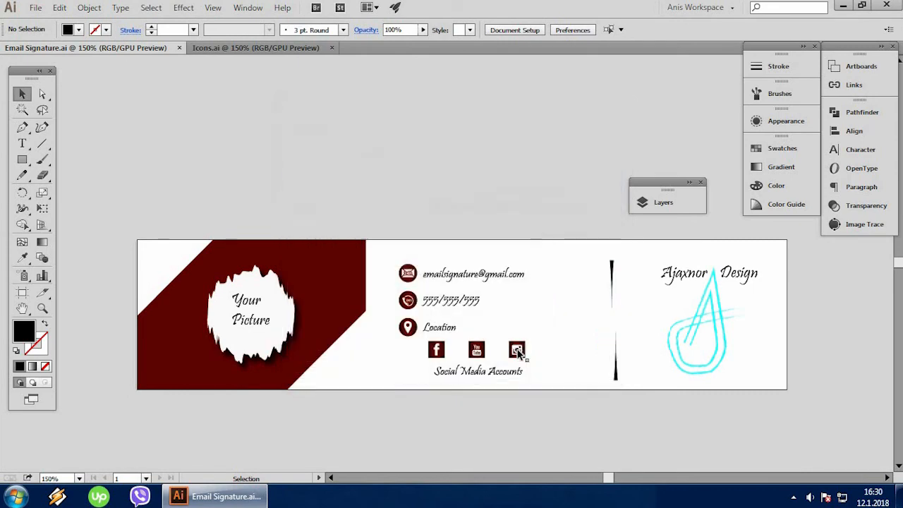